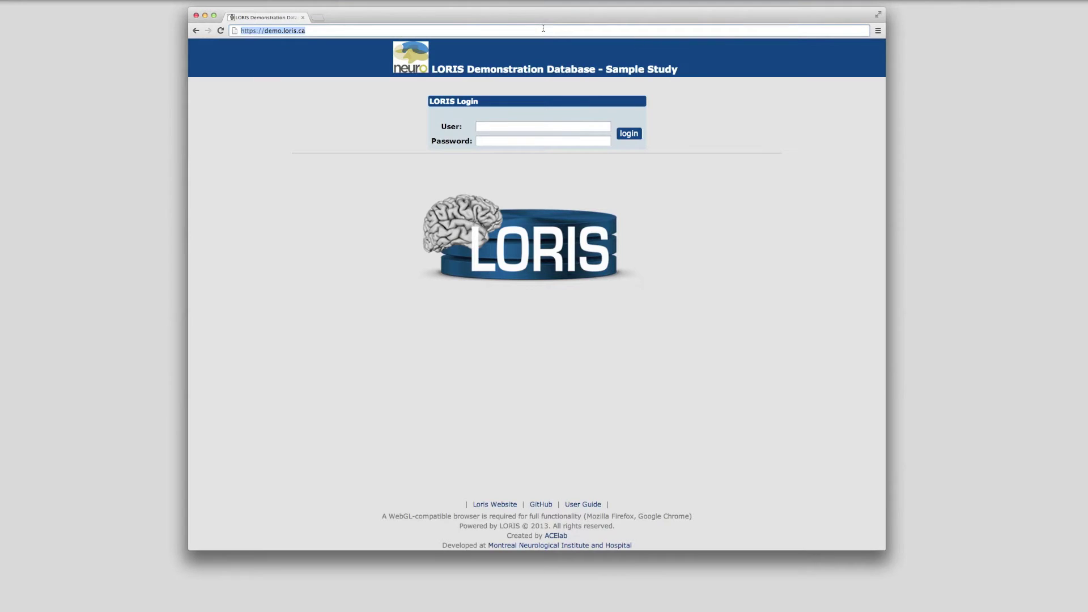
Step: Log in to the LORIS Demonstration Database with the demo user name and password
{"action": "left_click", "coordinate": [530, 127]}
{"action": "type", "text": "demo"}
{"action": "key", "text": "Tab"}
{"action": "type", "text": "d"}
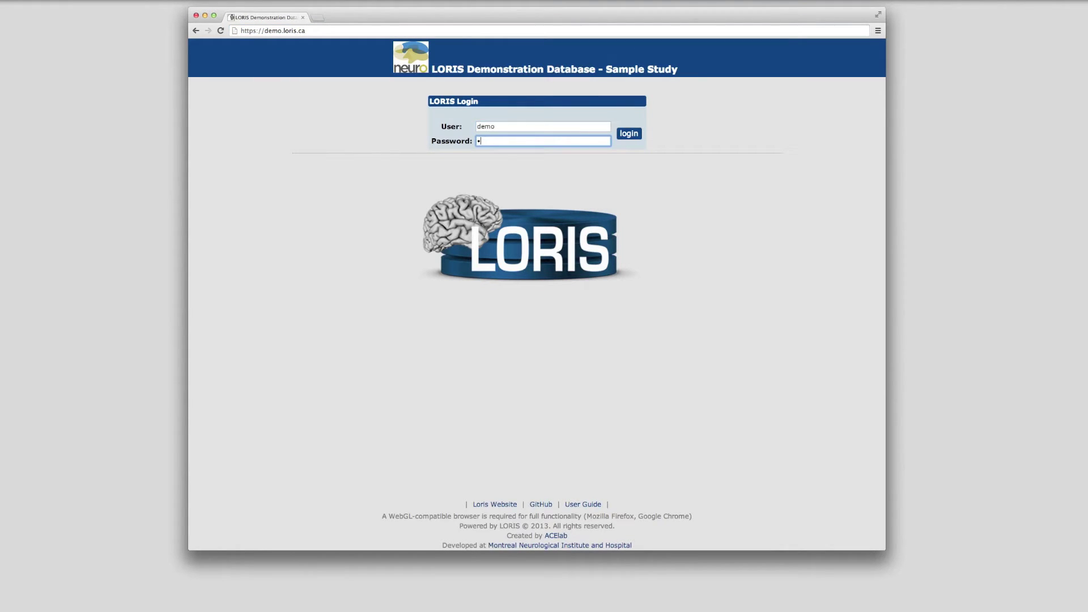
{"action": "type", "text": "emo"}
{"action": "left_click", "coordinate": [630, 135]}
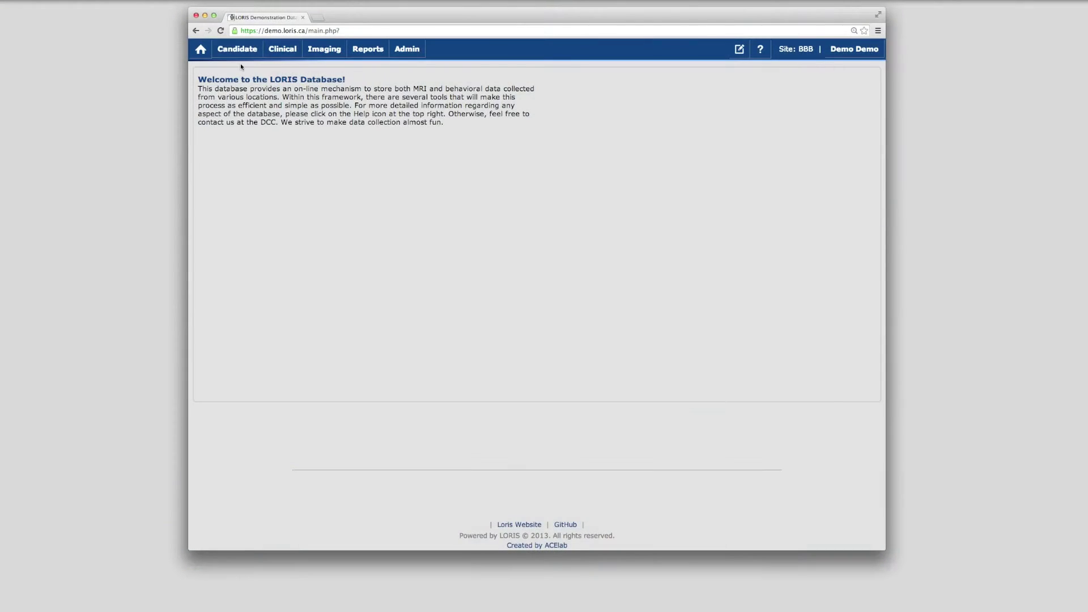
Step: List the BBB site's candidates in Candidate > Access Profile
{"action": "left_click", "coordinate": [238, 49]}
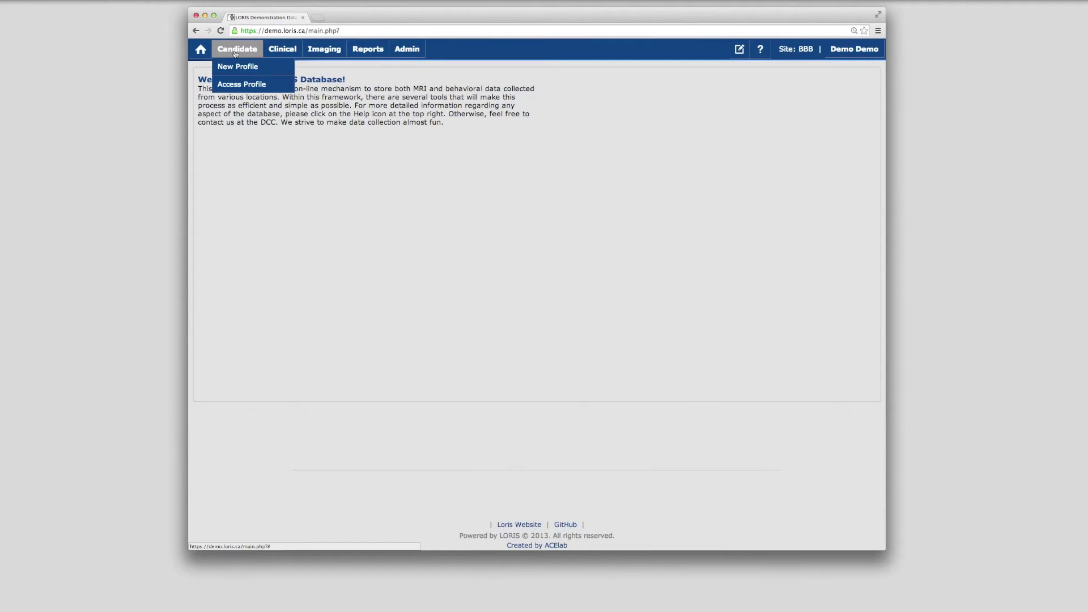
{"action": "left_click", "coordinate": [280, 85]}
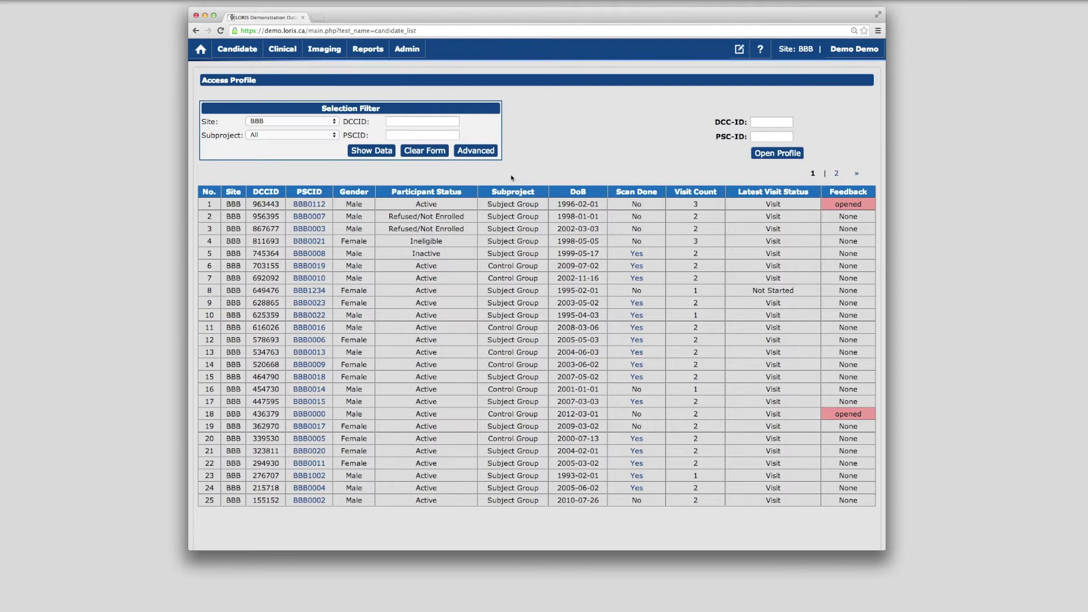
{"action": "left_click", "coordinate": [296, 122]}
{"action": "left_click", "coordinate": [296, 121]}
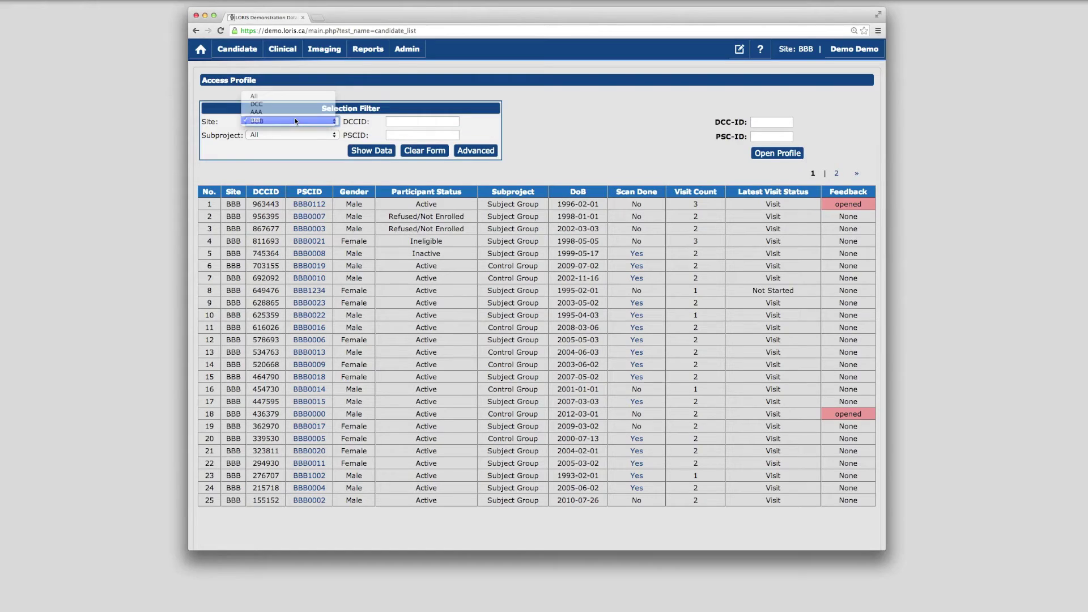
{"action": "left_click", "coordinate": [362, 152]}
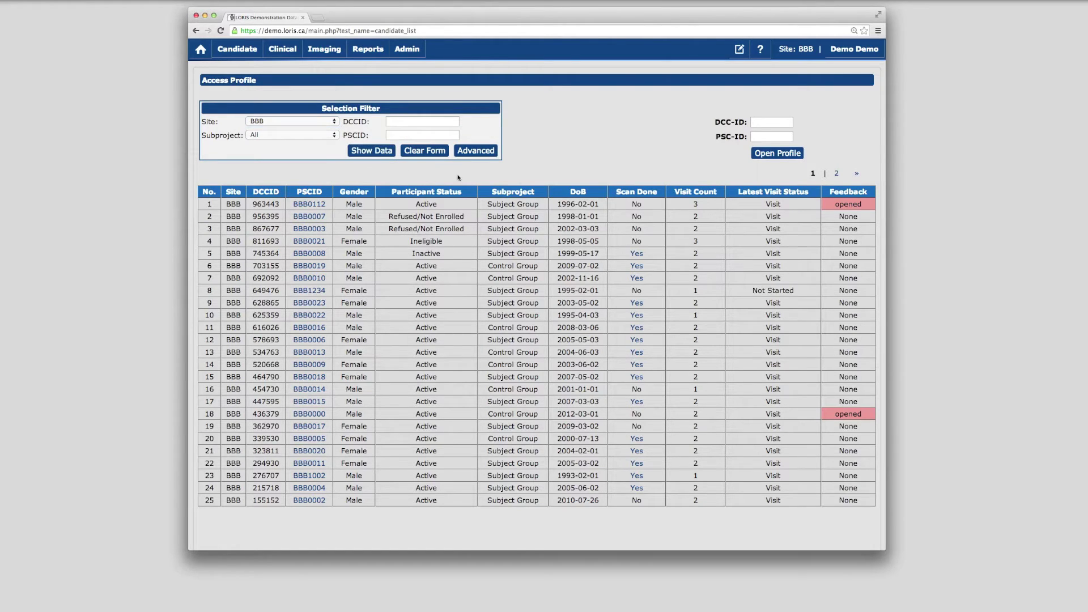
Step: Sort the candidate list by DCCID descending and open the first candidate's profile
{"action": "left_click", "coordinate": [497, 191]}
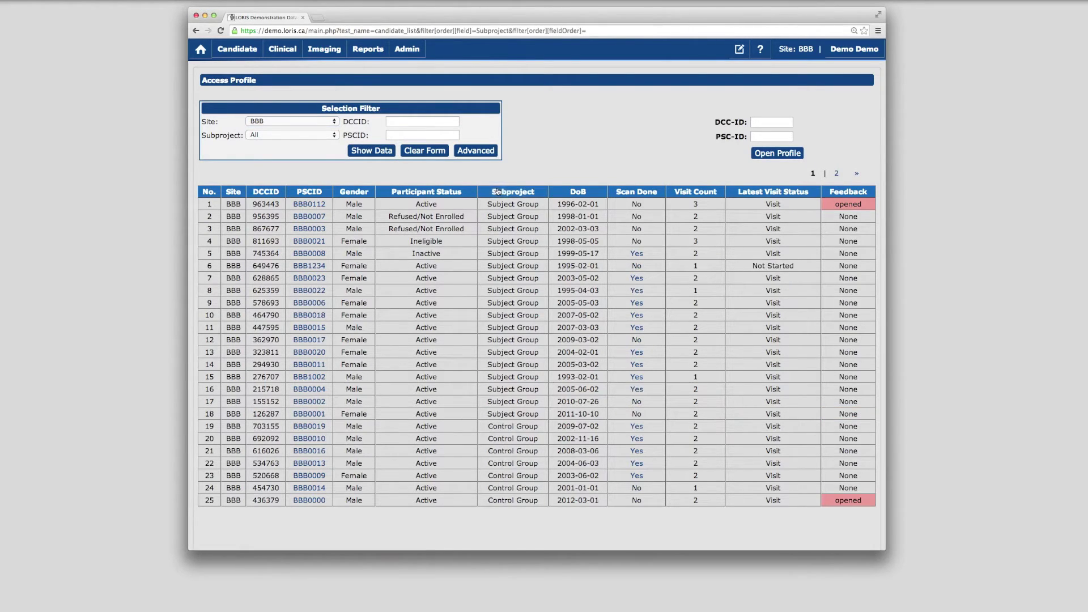
{"action": "left_click", "coordinate": [274, 192]}
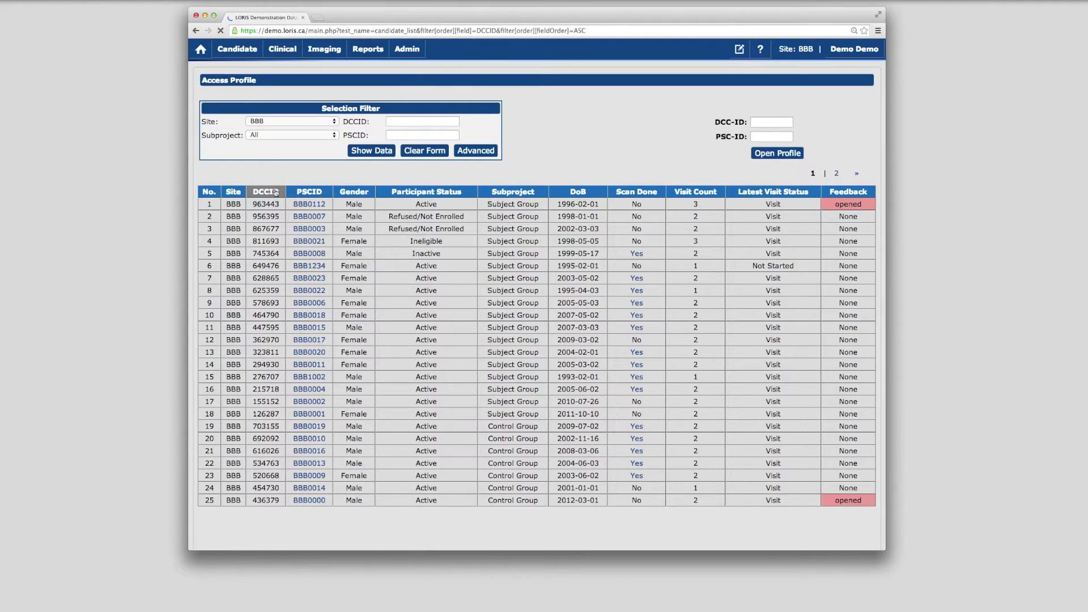
{"action": "left_click", "coordinate": [275, 191]}
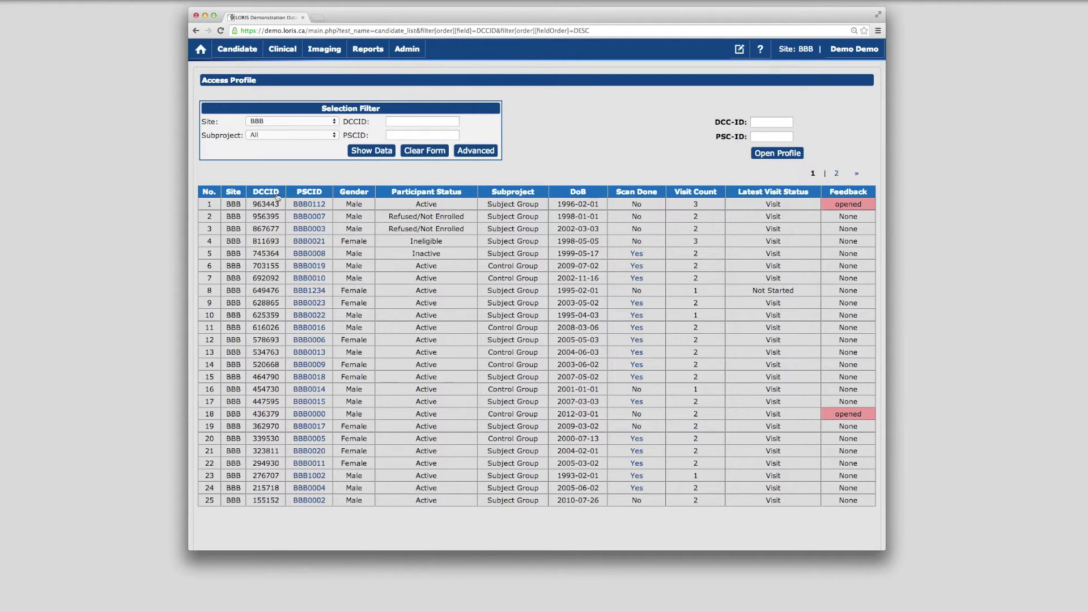
{"action": "left_click", "coordinate": [308, 206]}
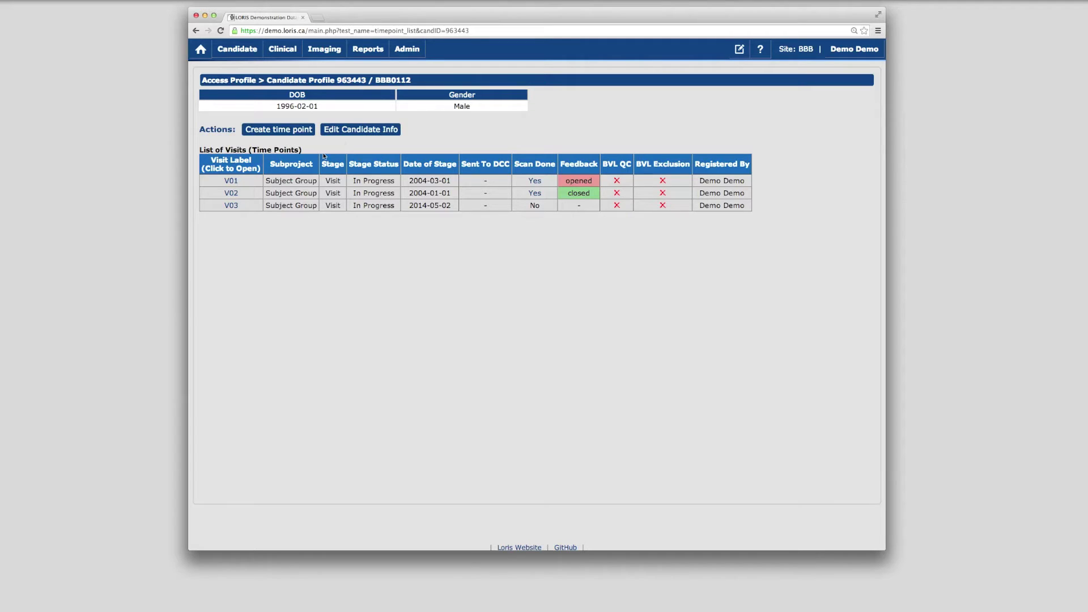
Step: Open the V01 visit and highlight its In Progress stage and Not Done QC fields
{"action": "left_click", "coordinate": [231, 182]}
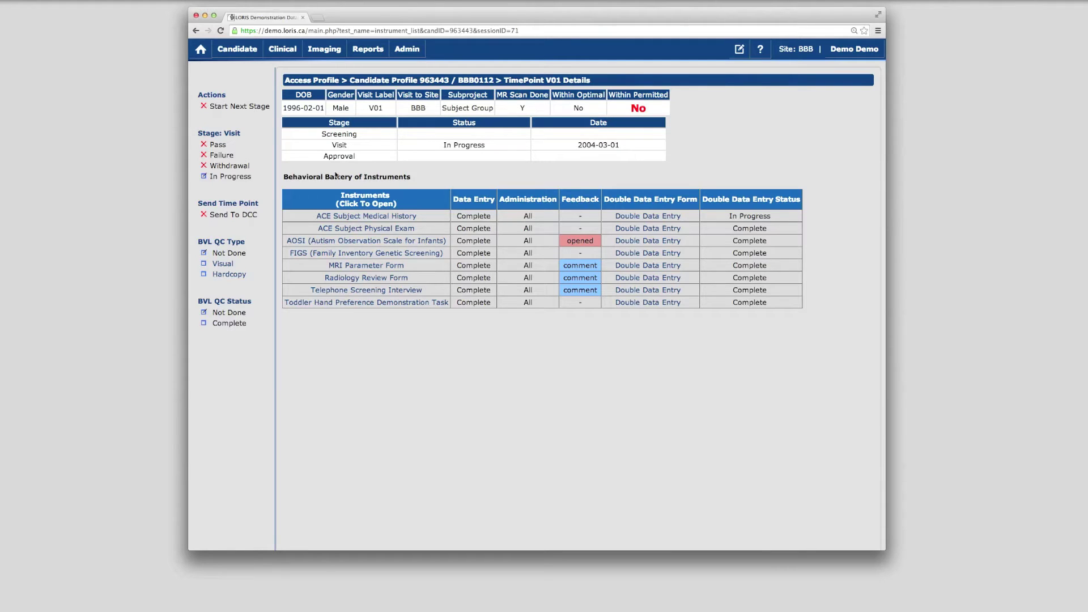
{"action": "triple_click", "coordinate": [260, 177]}
{"action": "triple_click", "coordinate": [268, 253]}
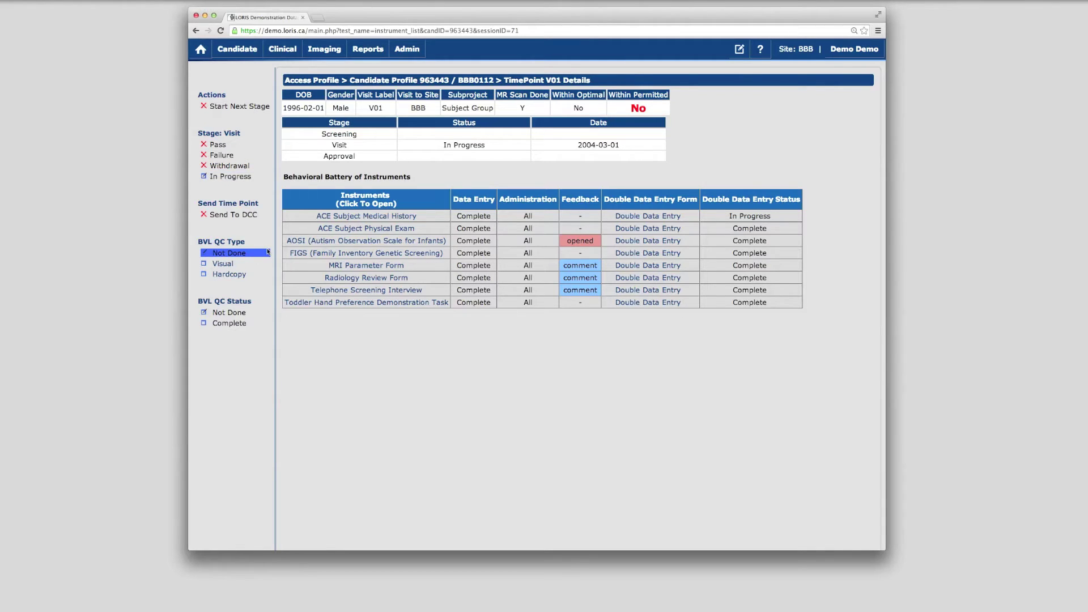
{"action": "triple_click", "coordinate": [268, 313]}
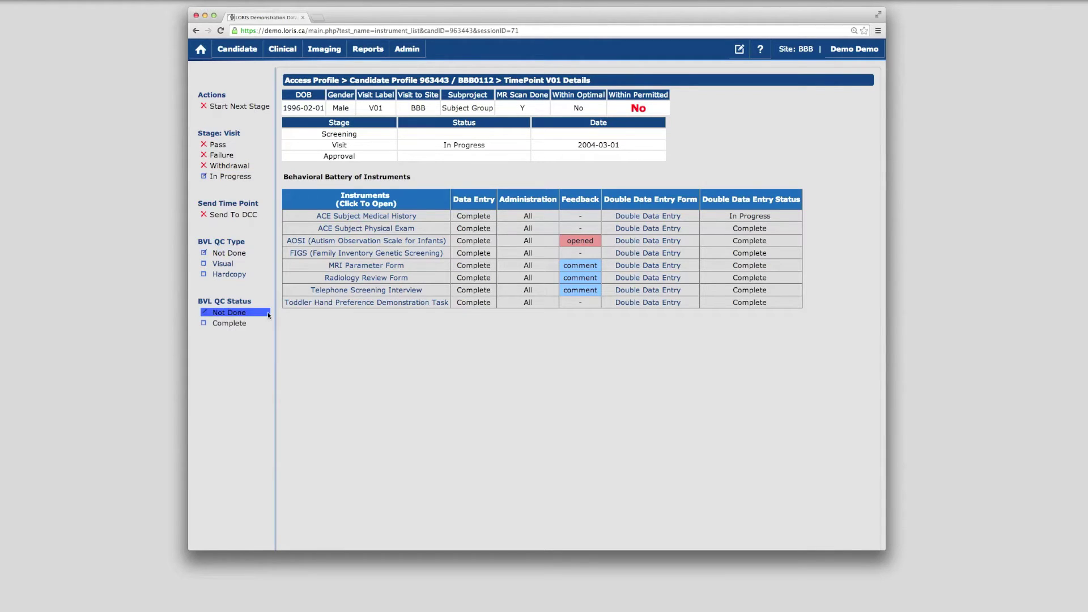
{"action": "triple_click", "coordinate": [268, 323]}
{"action": "left_click", "coordinate": [281, 328]}
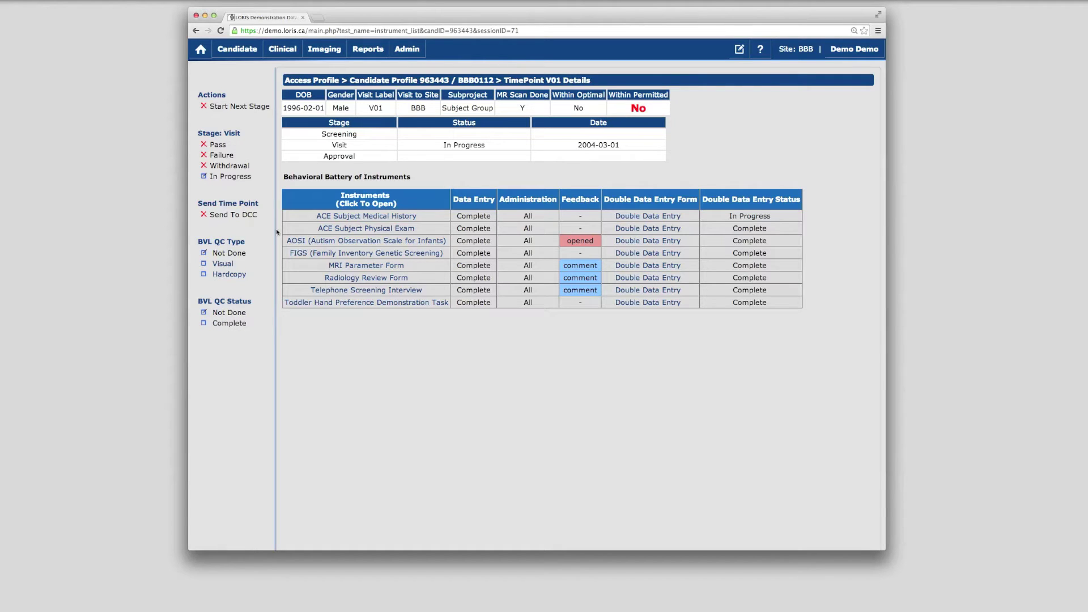
Step: Reopen ACE Subject Medical History as In Progress; set first concern 36 months and Behavior
{"action": "left_click", "coordinate": [320, 216]}
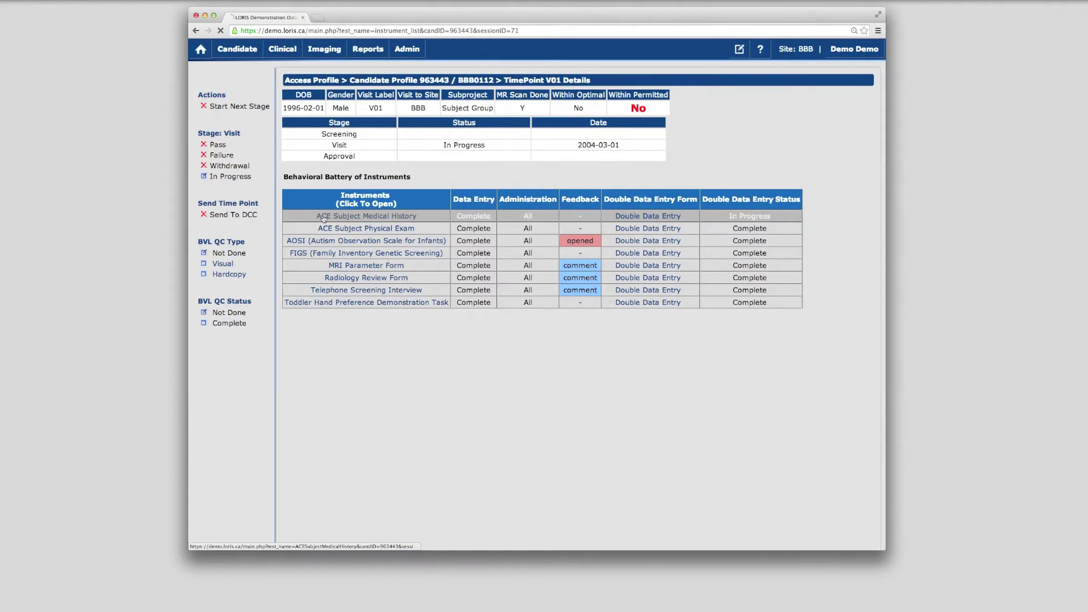
{"action": "triple_click", "coordinate": [247, 237]}
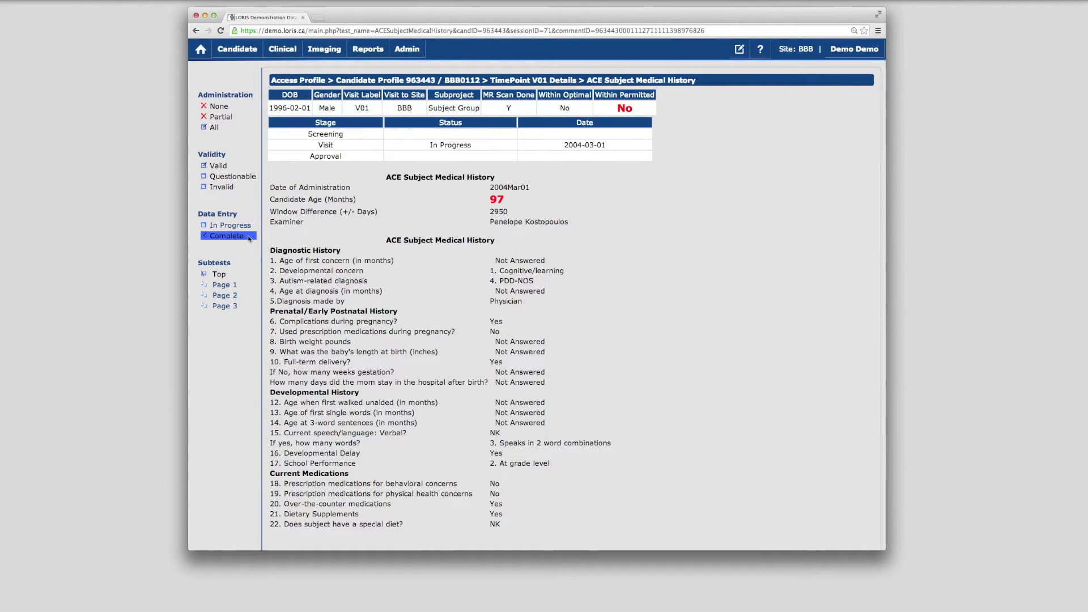
{"action": "triple_click", "coordinate": [249, 226]}
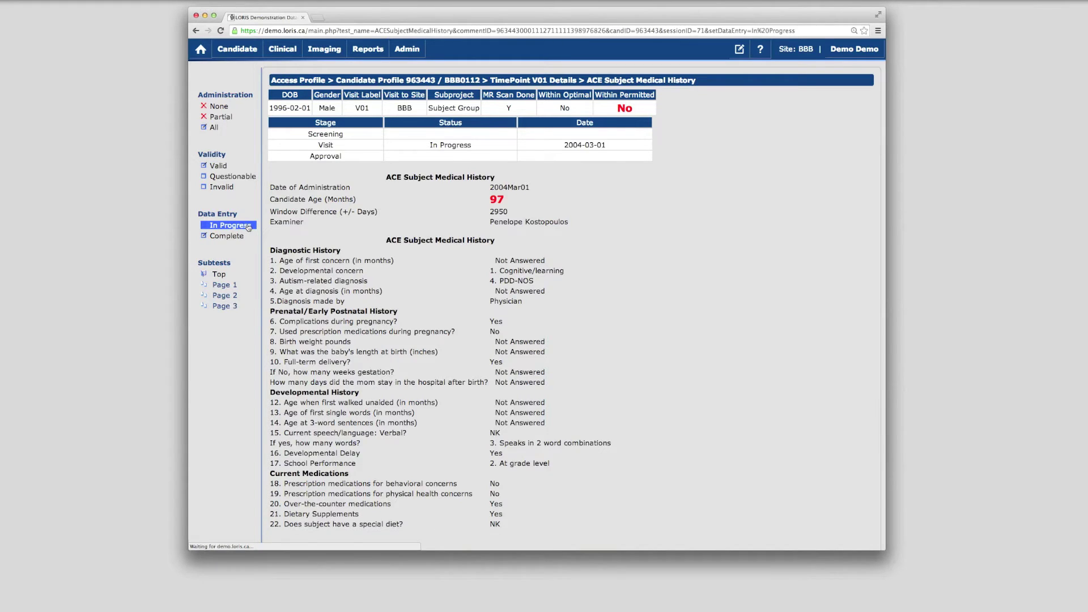
{"action": "left_click", "coordinate": [500, 266]}
{"action": "type", "text": "36"}
{"action": "left_click", "coordinate": [577, 270]}
{"action": "left_click", "coordinate": [574, 263]}
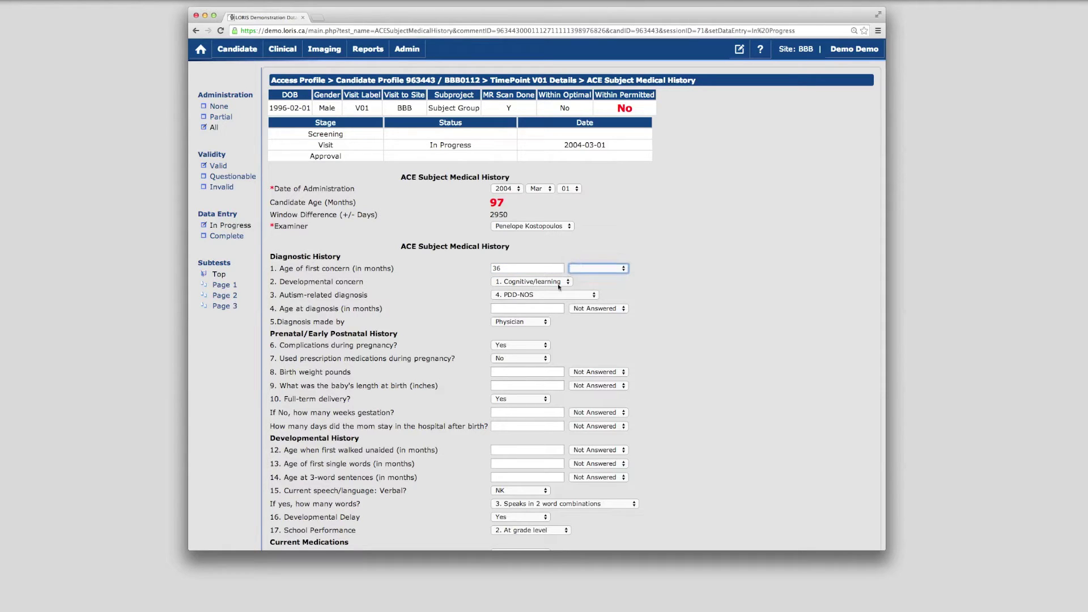
{"action": "left_click", "coordinate": [559, 285]}
Step: Enter age at diagnosis 40, diagnosis by Psychologist, and save the form
{"action": "left_click", "coordinate": [546, 295]}
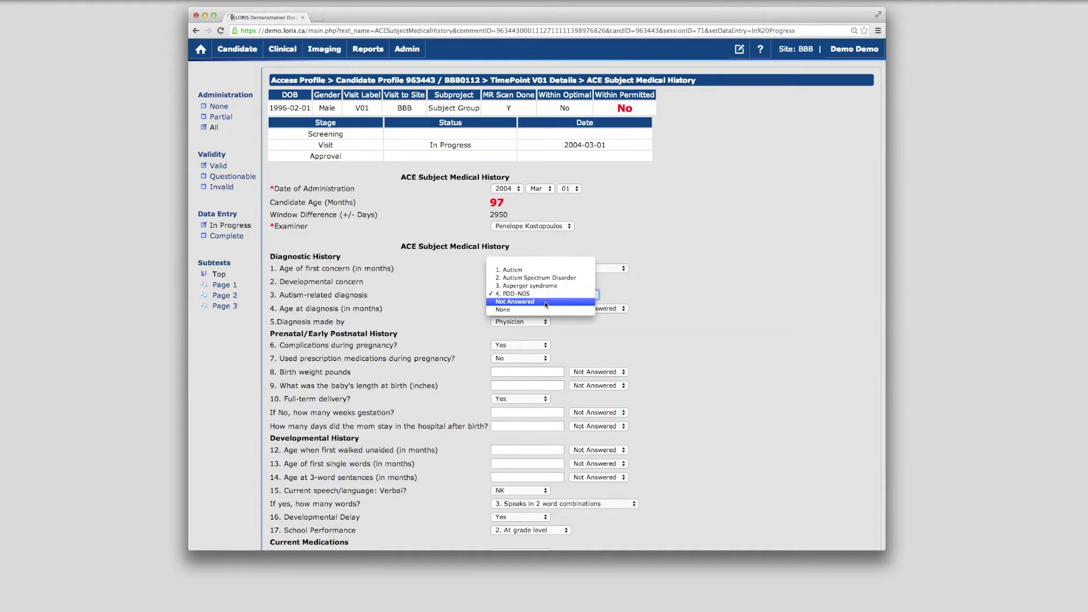
{"action": "left_click", "coordinate": [545, 302]}
{"action": "left_click", "coordinate": [541, 309]}
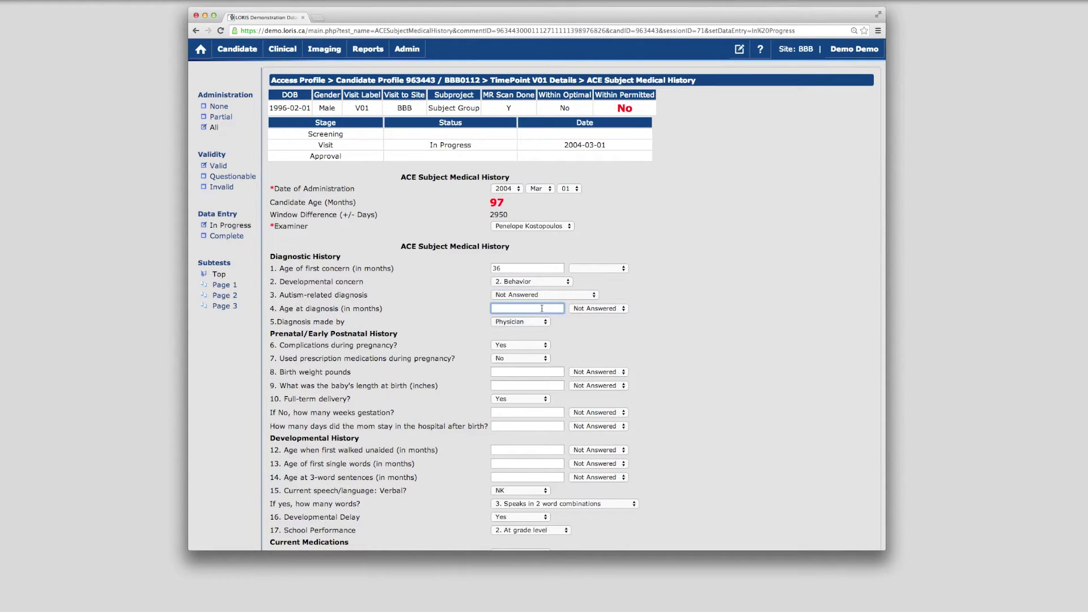
{"action": "type", "text": "40"}
{"action": "left_click", "coordinate": [576, 310]}
{"action": "left_click", "coordinate": [599, 300]}
{"action": "left_click", "coordinate": [513, 322]}
{"action": "left_click", "coordinate": [512, 332]}
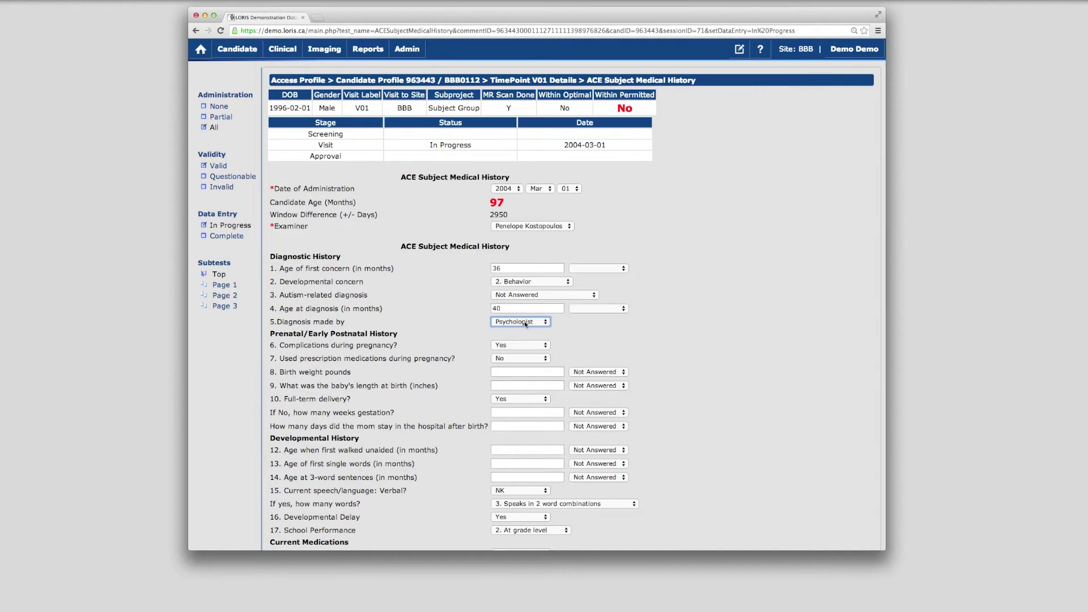
{"action": "scroll", "coordinate": [684, 356], "scroll_direction": "down", "scroll_amount": 5}
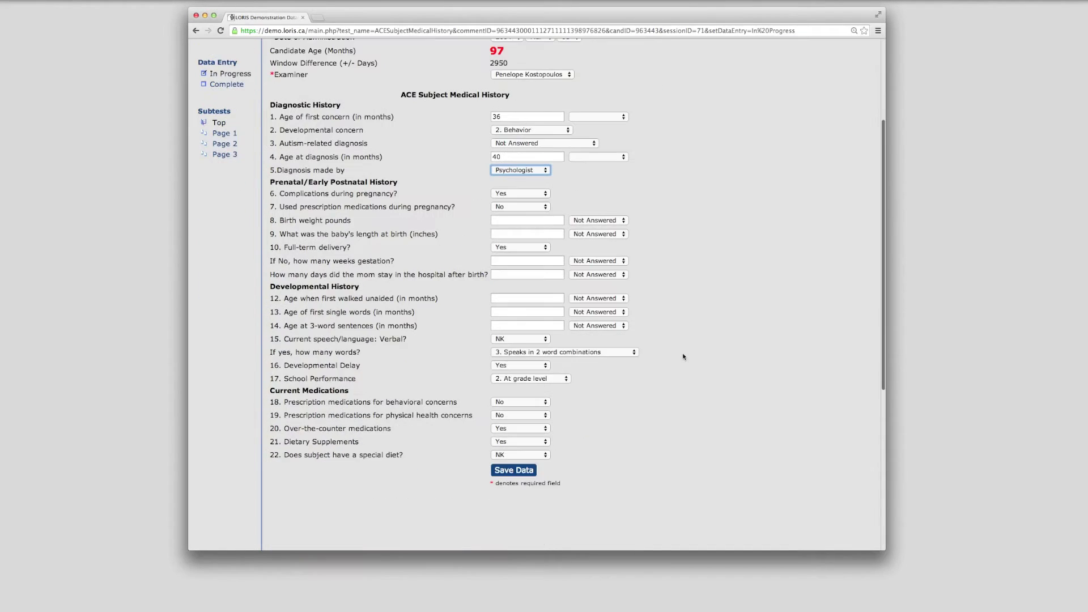
{"action": "left_click", "coordinate": [527, 442]}
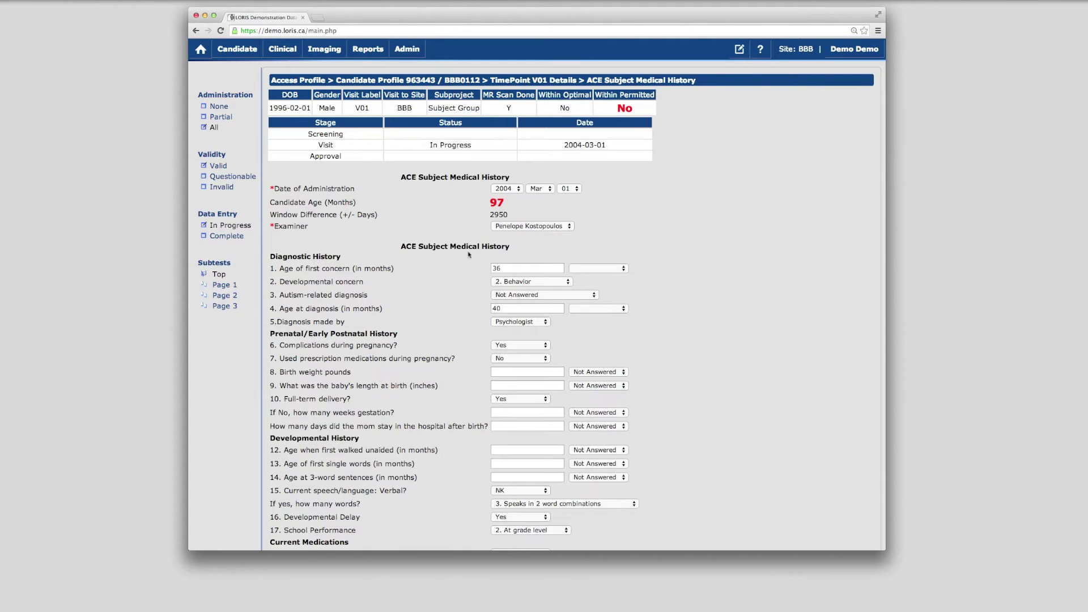
Step: Blank the developmental concern and autism-related diagnosis answers and attempt to save
{"action": "left_click", "coordinate": [499, 282]}
{"action": "left_click", "coordinate": [500, 271]}
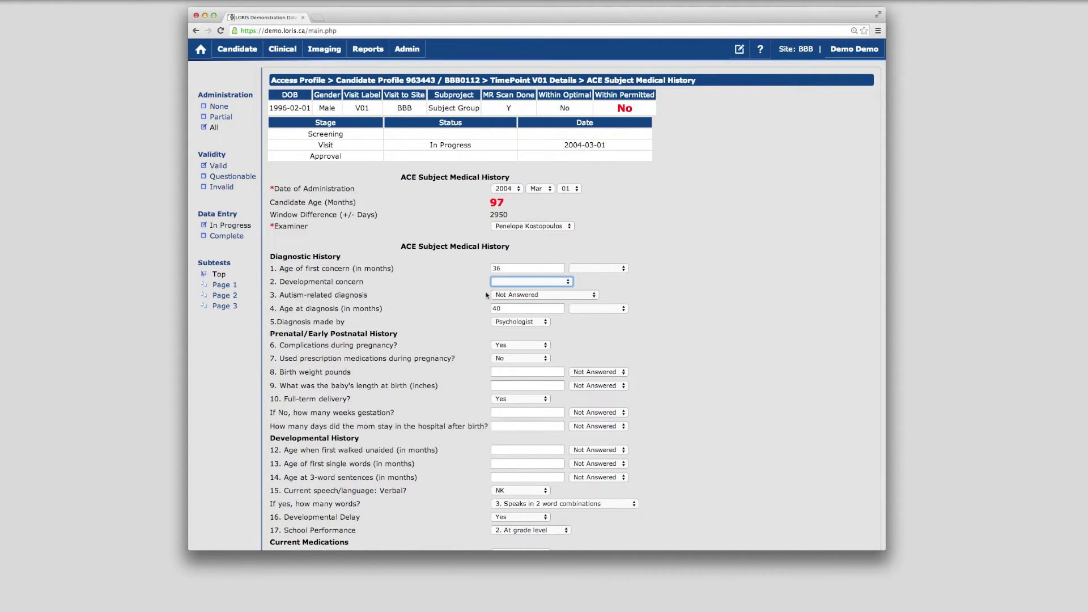
{"action": "left_click", "coordinate": [496, 295]}
{"action": "left_click", "coordinate": [503, 254]}
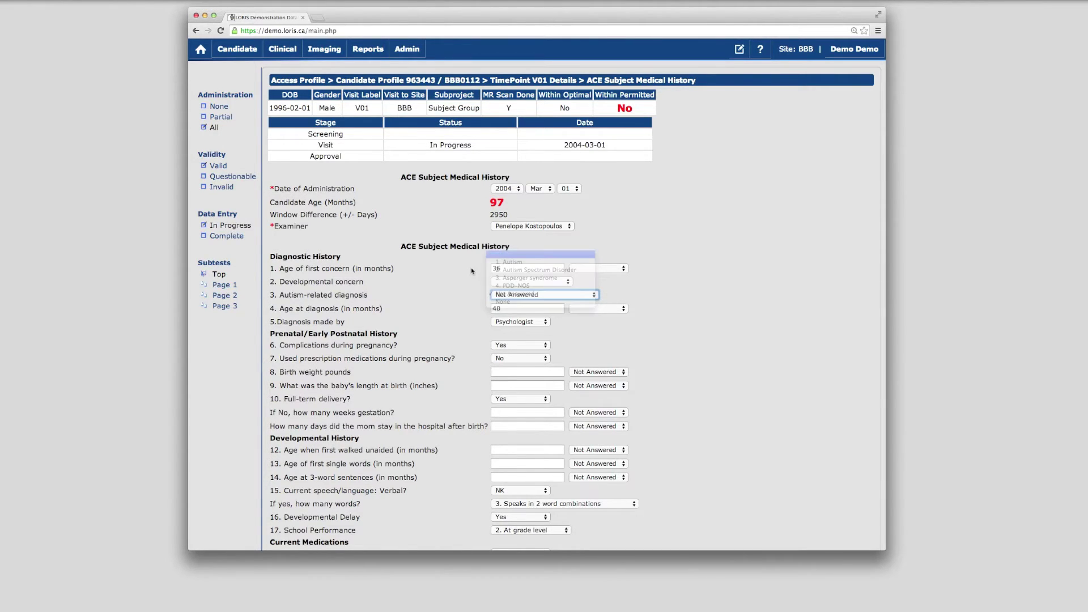
{"action": "scroll", "coordinate": [467, 283], "scroll_direction": "down", "scroll_amount": 5}
{"action": "left_click", "coordinate": [514, 454]}
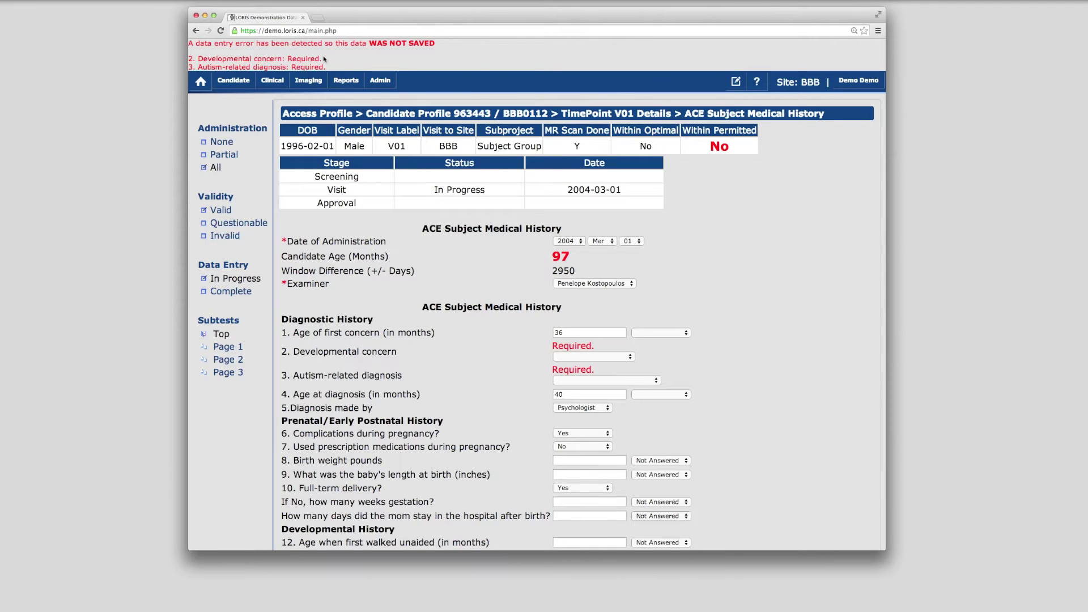
Step: Set developmental concern to Behavior, autism-related diagnosis to Asperger syndrome, and save
{"action": "left_click", "coordinate": [574, 356]}
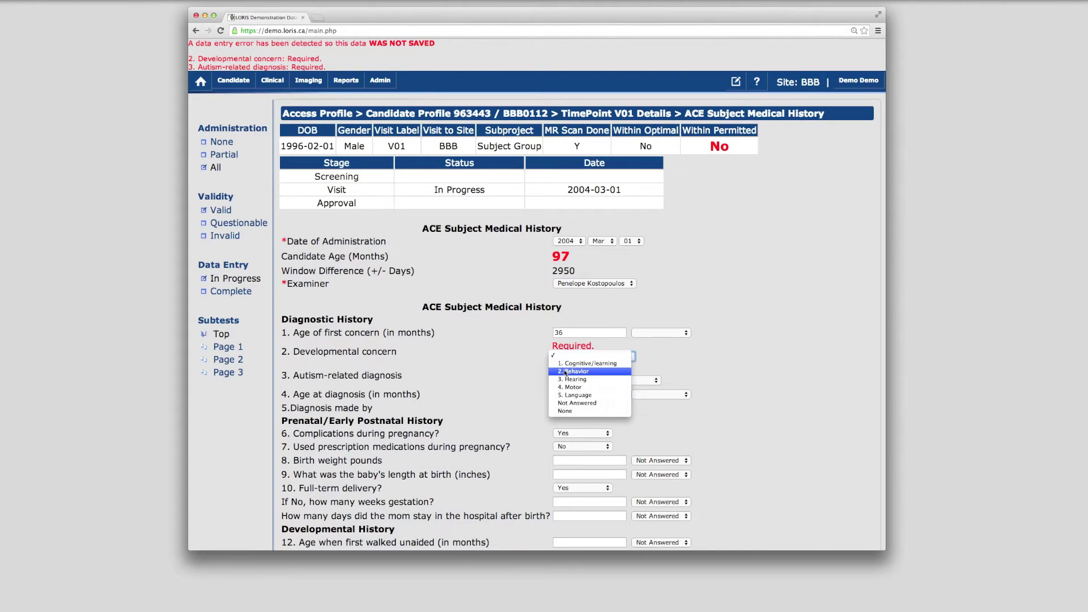
{"action": "left_click", "coordinate": [565, 372]}
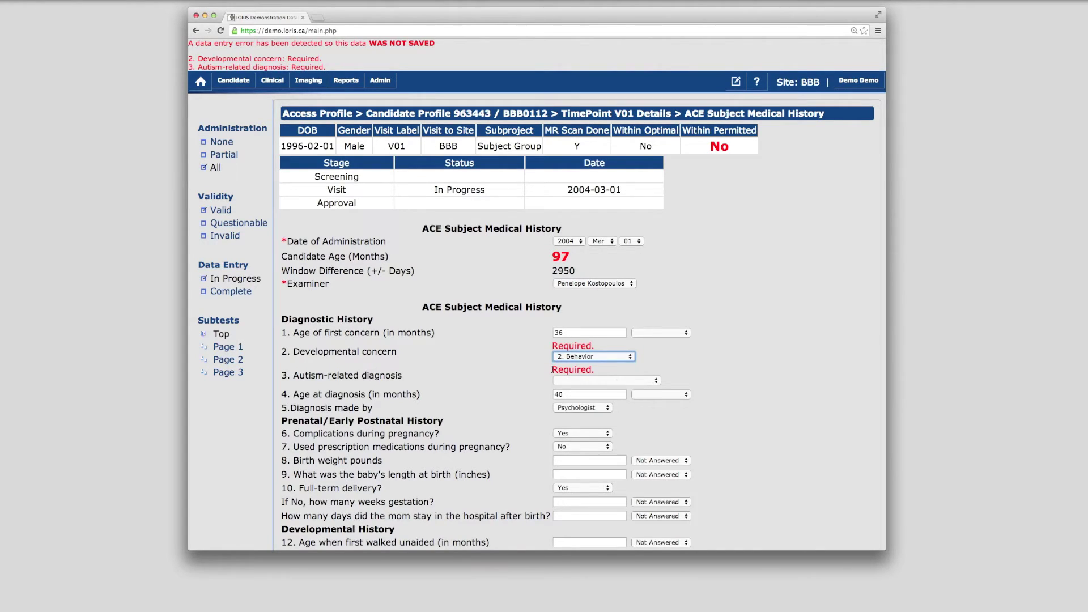
{"action": "left_click", "coordinate": [555, 380]}
{"action": "left_click", "coordinate": [556, 403]}
{"action": "scroll", "coordinate": [504, 405], "scroll_direction": "down", "scroll_amount": 5}
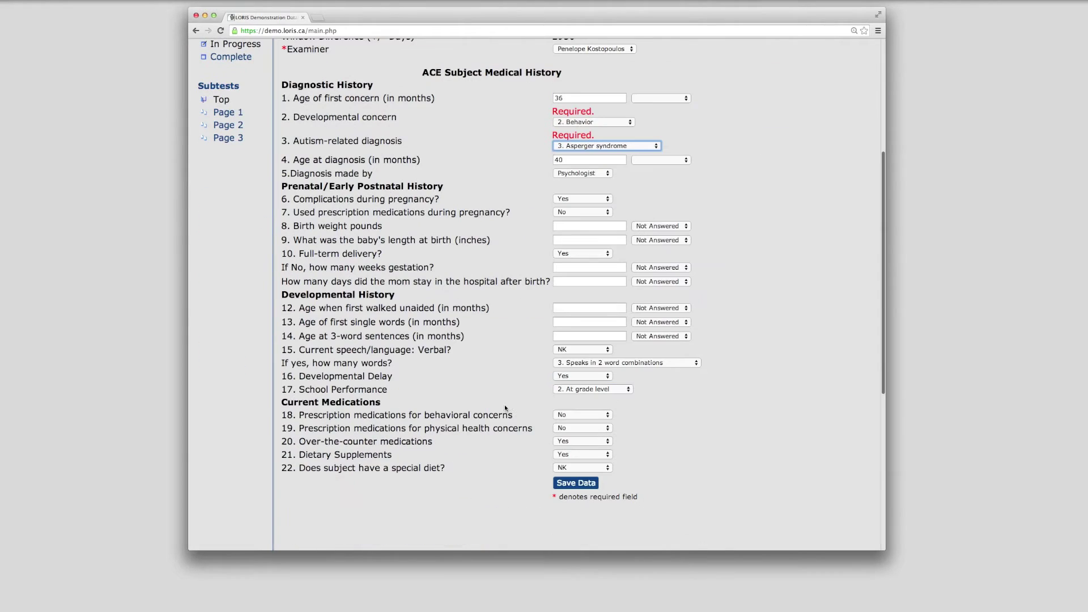
{"action": "left_click", "coordinate": [572, 483]}
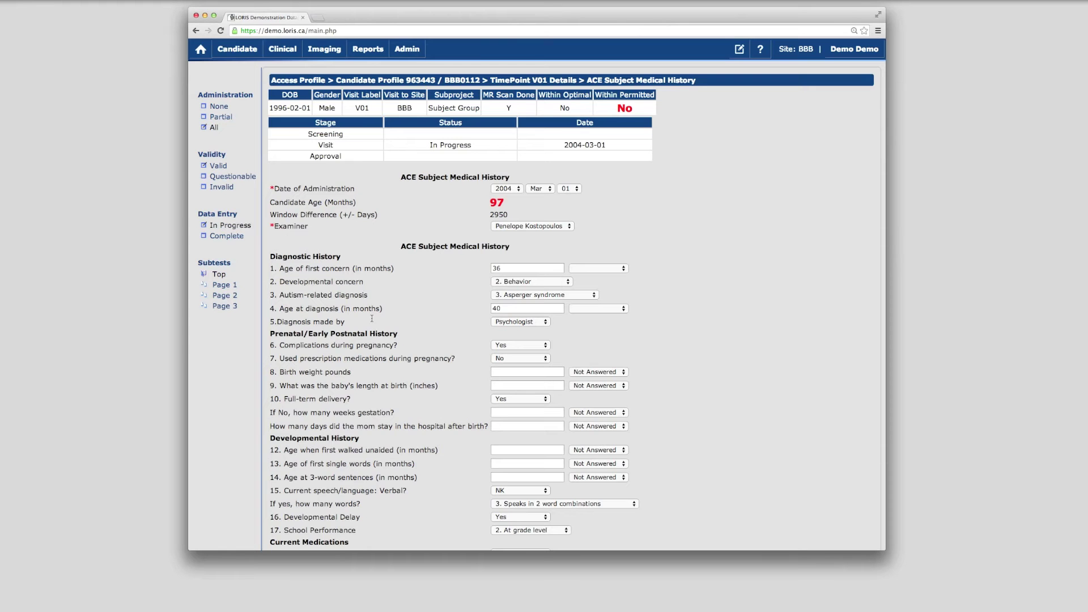
Step: Mark the form's data entry Complete and open its Behavioural Feedback window
{"action": "triple_click", "coordinate": [241, 166]}
{"action": "left_click", "coordinate": [237, 236]}
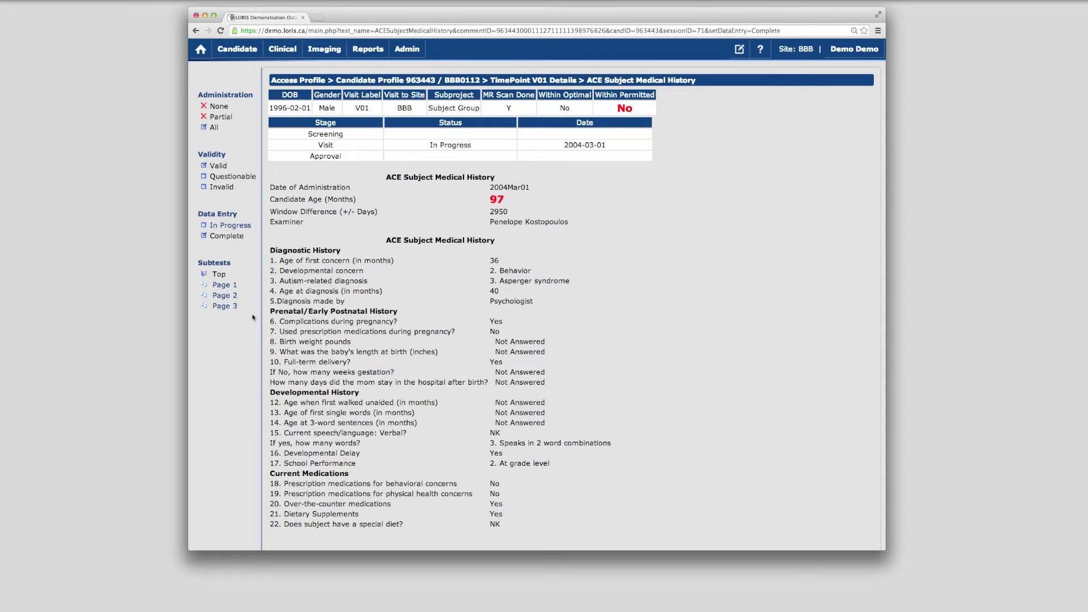
{"action": "left_click", "coordinate": [739, 50]}
Step: Arrange the feedback window and the main LORIS page side by side
{"action": "left_click_drag", "start_coordinate": [330, 12], "coordinate": [498, 63]}
{"action": "left_click", "coordinate": [458, 20]}
{"action": "left_click_drag", "start_coordinate": [459, 20], "coordinate": [501, 22]}
{"action": "left_click", "coordinate": [192, 54]}
{"action": "left_click_drag", "start_coordinate": [192, 54], "coordinate": [155, 50]}
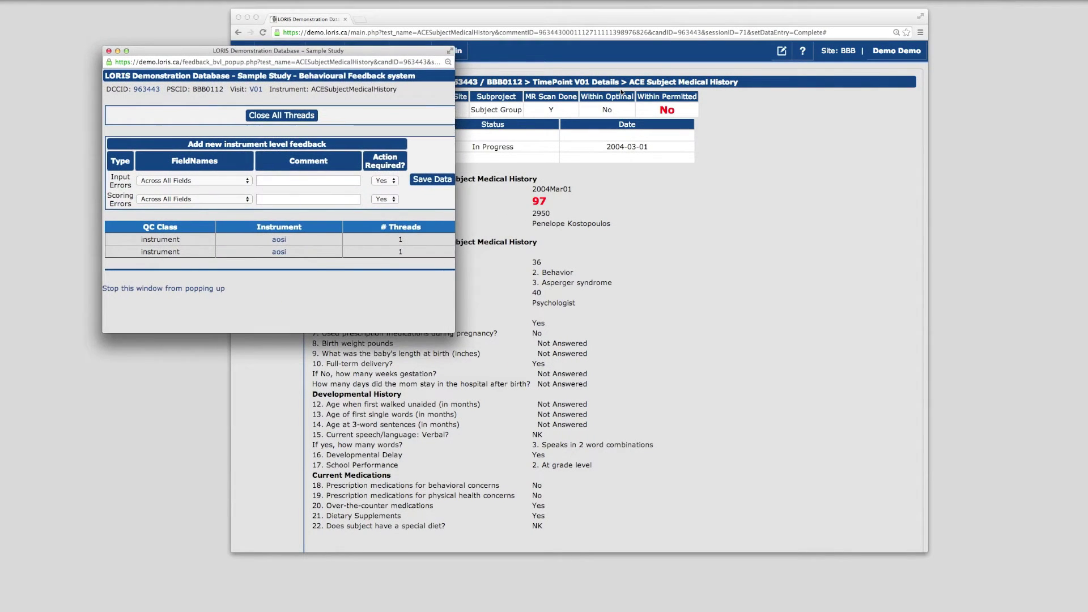
Step: Sort candidates by Feedback descending and open the other flagged candidate's V01 visit
{"action": "left_click", "coordinate": [482, 107]}
{"action": "left_click", "coordinate": [472, 82]}
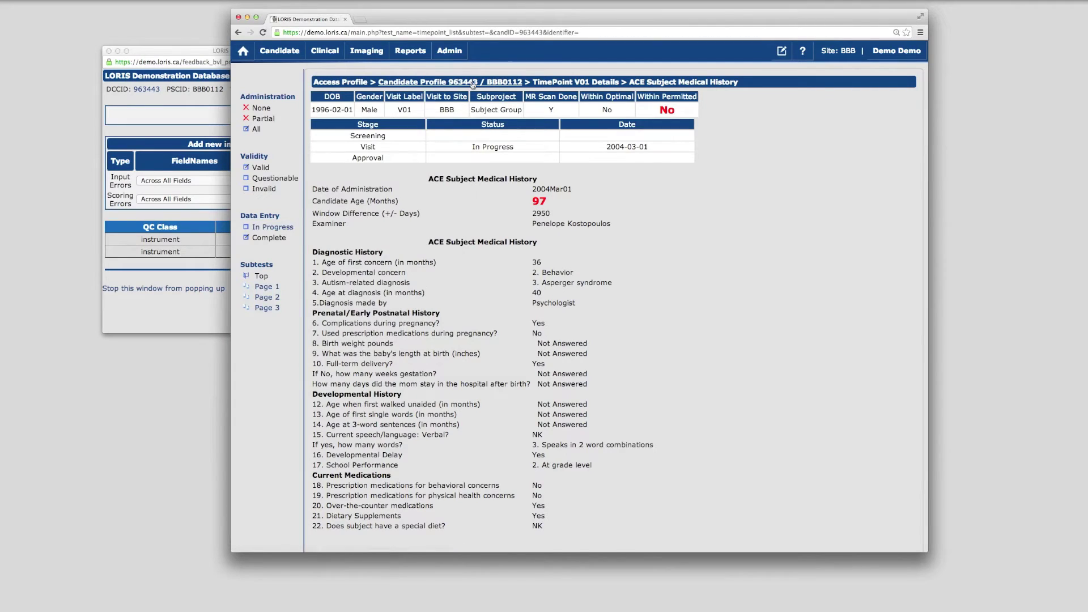
{"action": "left_click", "coordinate": [273, 83]}
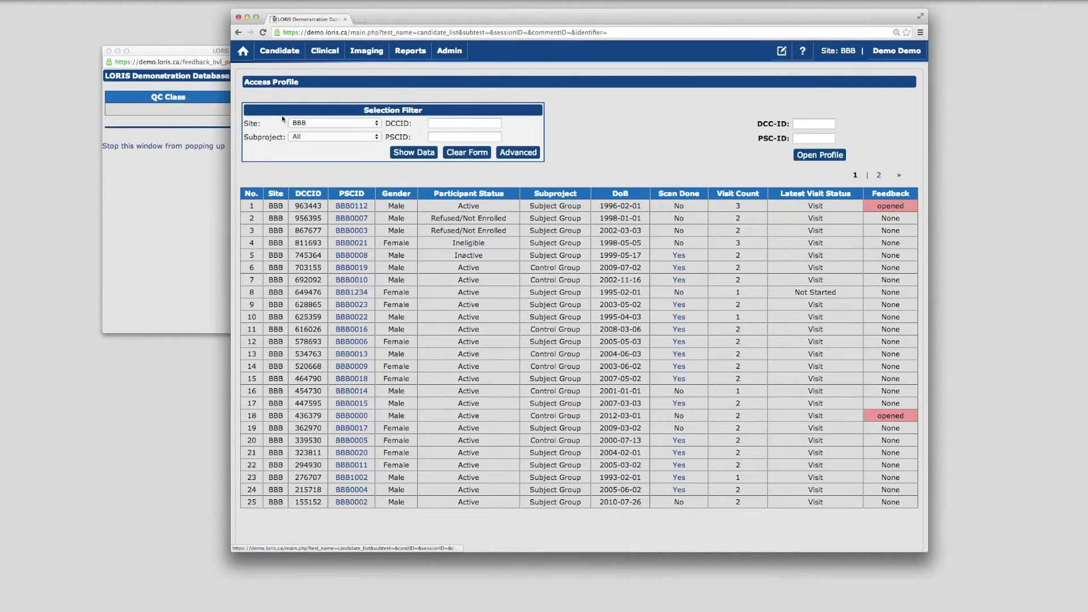
{"action": "left_click", "coordinate": [891, 195]}
{"action": "left_click", "coordinate": [891, 196]}
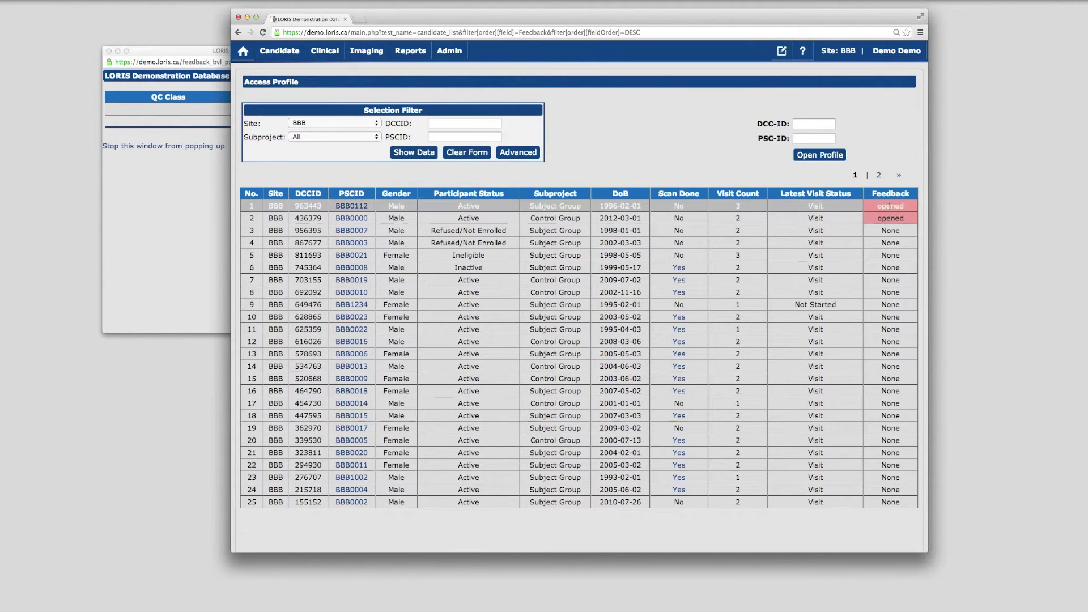
{"action": "left_click", "coordinate": [351, 219]}
{"action": "left_click", "coordinate": [273, 183]}
Step: Highlight the visit-level Input Errors feedback comment
{"action": "left_click", "coordinate": [196, 250]}
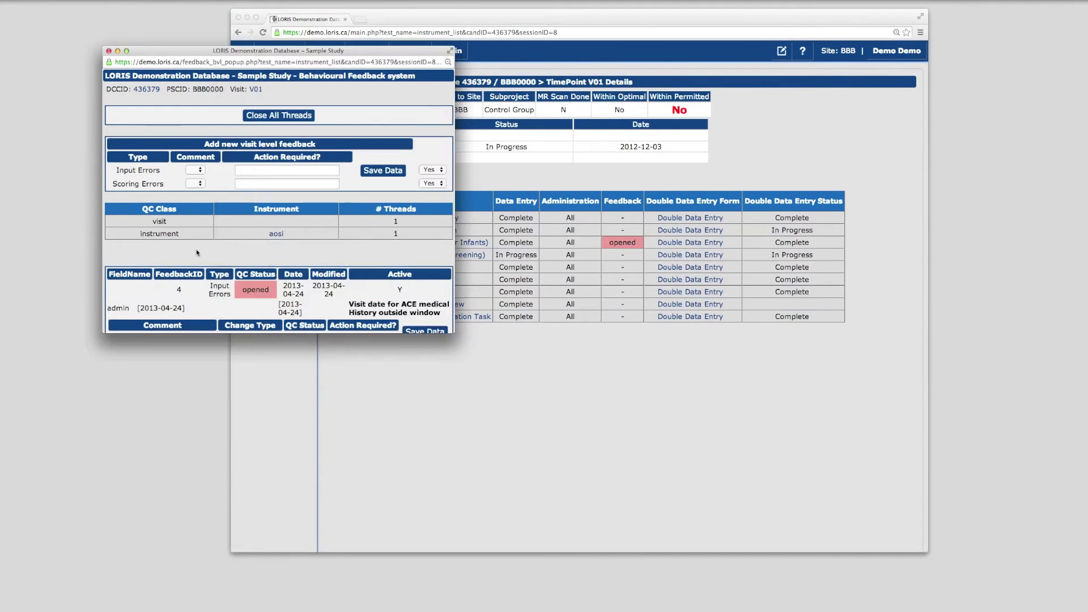
{"action": "left_click_drag", "start_coordinate": [349, 304], "coordinate": [440, 314]}
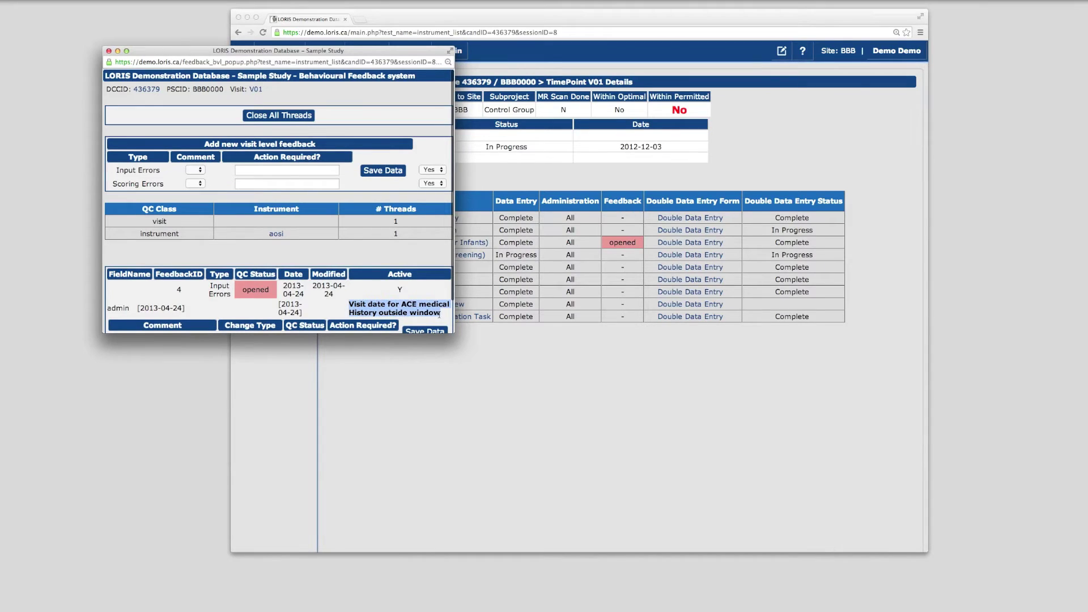
{"action": "left_click", "coordinate": [487, 346]}
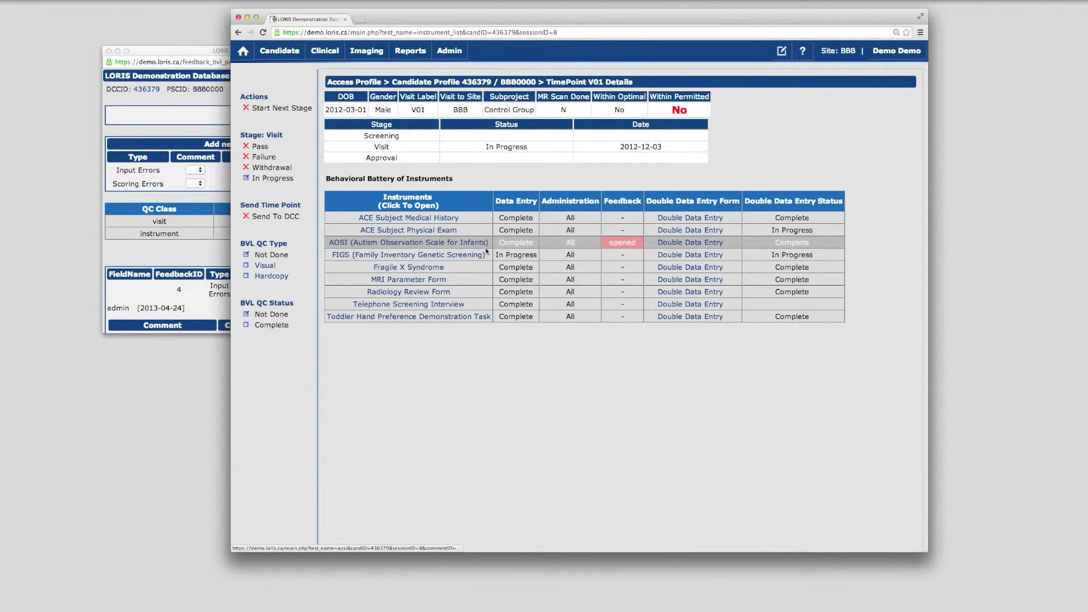
Step: Open the AOSI instrument, read its Scoring Errors feedback thread, then close the window
{"action": "left_click", "coordinate": [595, 248]}
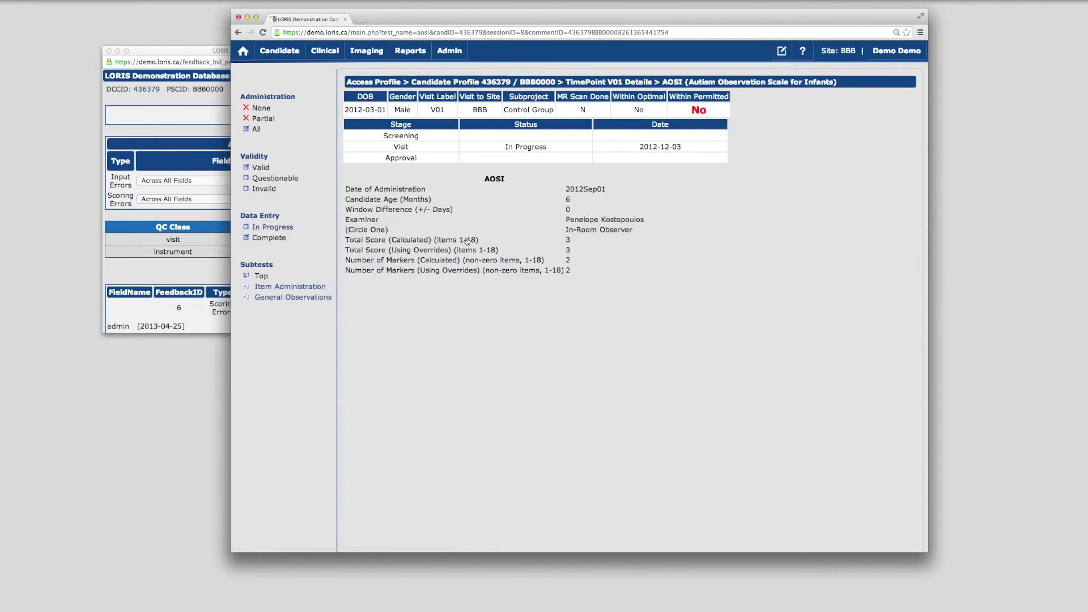
{"action": "left_click", "coordinate": [212, 285]}
{"action": "scroll", "coordinate": [213, 285], "scroll_direction": "down", "scroll_amount": 3}
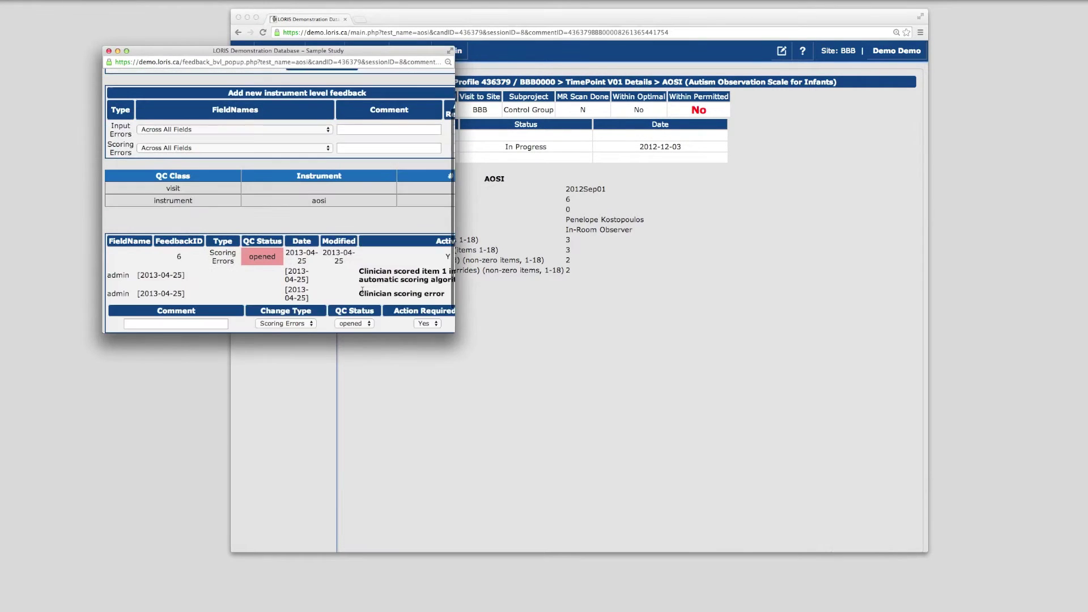
{"action": "left_click_drag", "start_coordinate": [455, 332], "coordinate": [515, 342]}
{"action": "left_click_drag", "start_coordinate": [451, 283], "coordinate": [350, 268]}
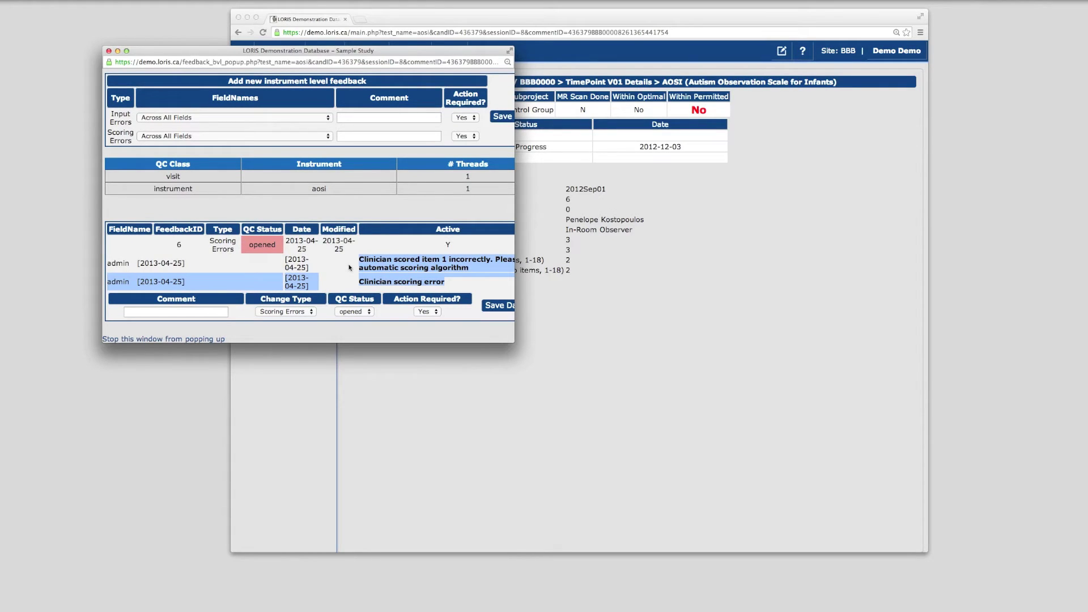
{"action": "left_click", "coordinate": [157, 339]}
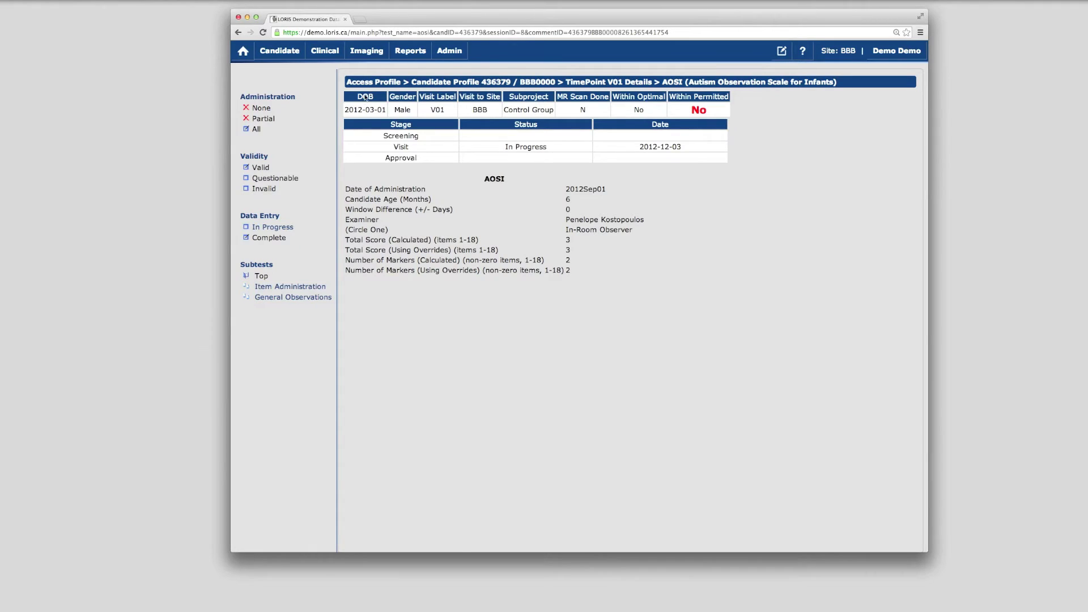
Step: Open the first candidate's V01 visit and start ACE Subject Medical History double data entry
{"action": "left_click", "coordinate": [349, 83]}
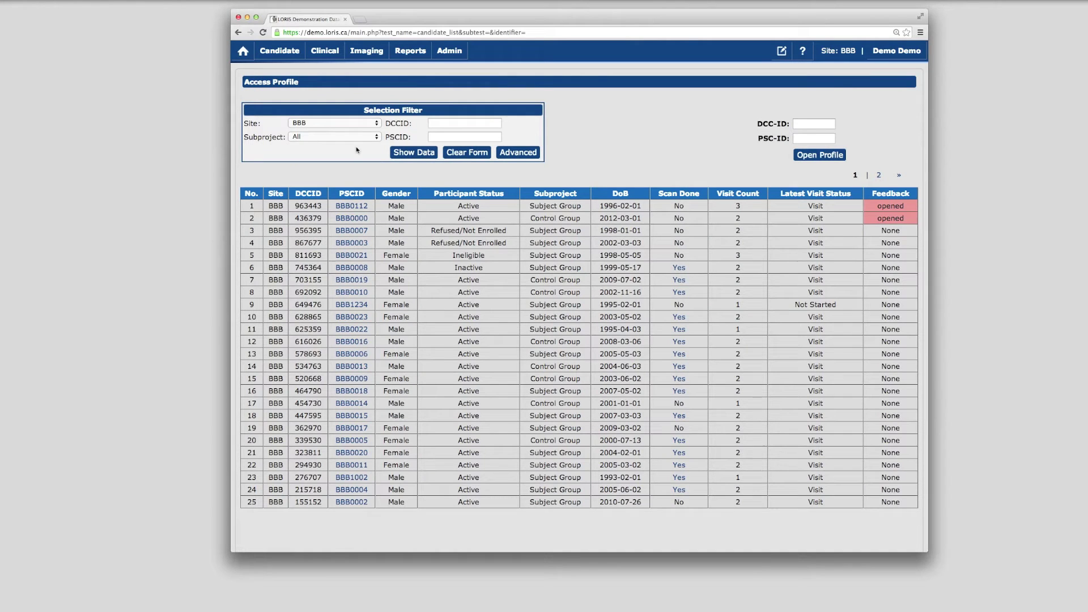
{"action": "left_click", "coordinate": [360, 206]}
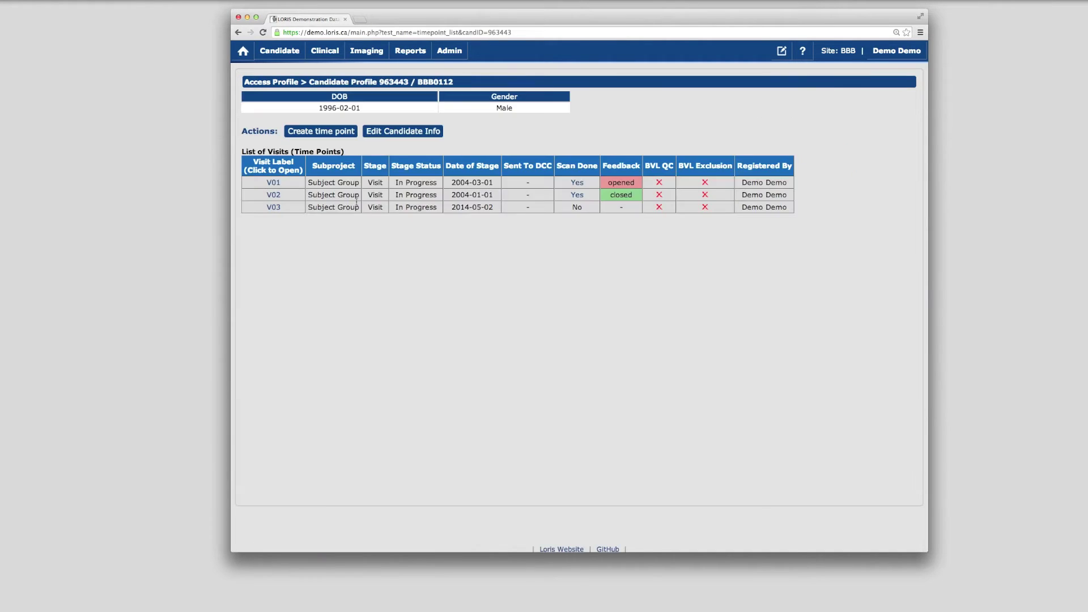
{"action": "left_click", "coordinate": [275, 184]}
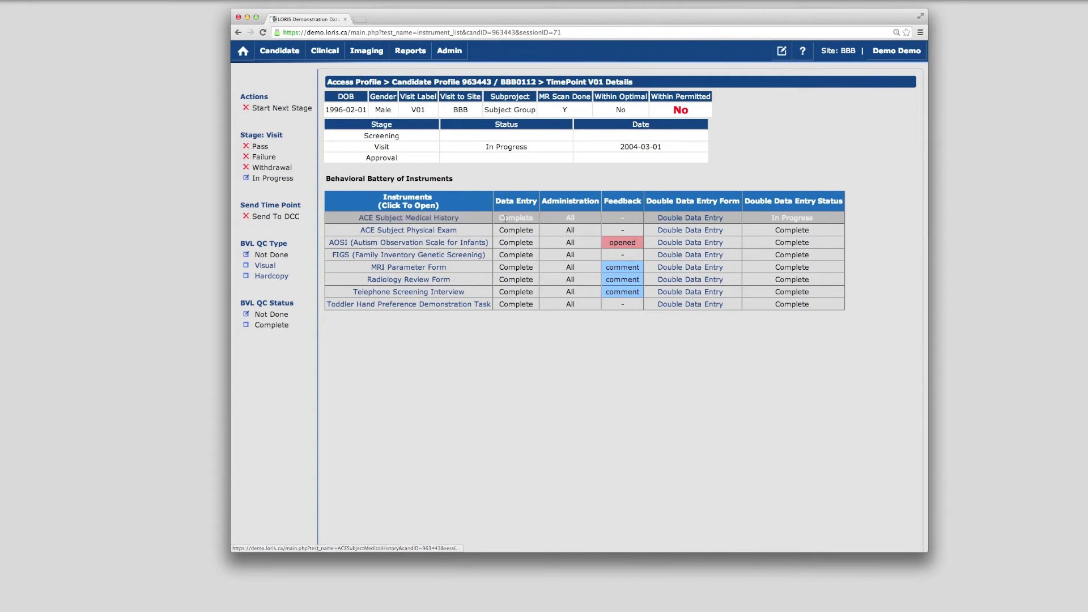
{"action": "left_click", "coordinate": [671, 218]}
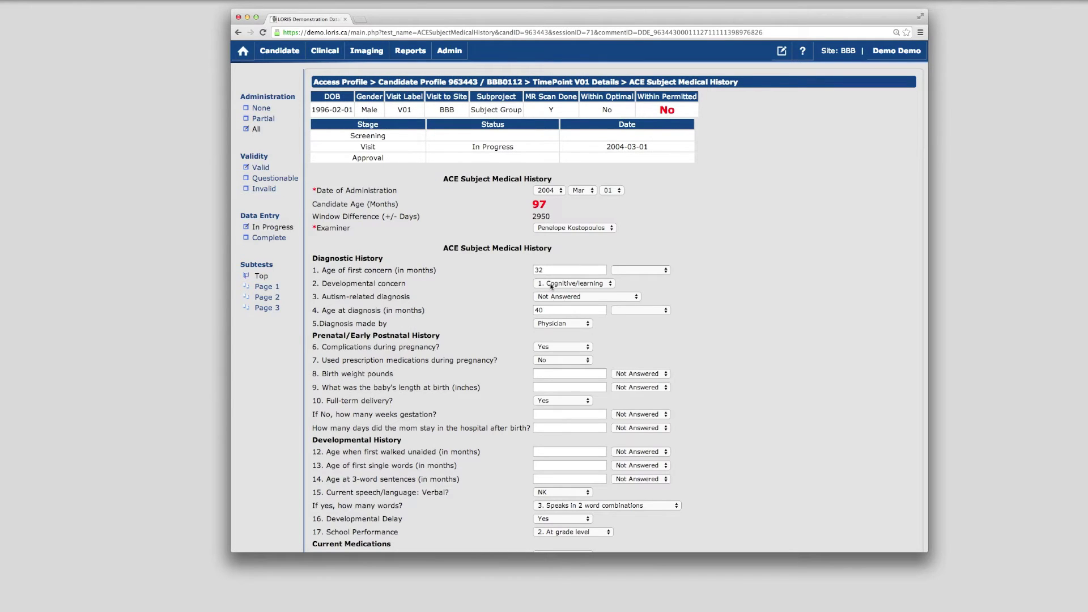
Step: Enter Behavior, PDD-NOS and diagnosis by Other, save, and mark the entry Complete
{"action": "left_click", "coordinate": [551, 285]}
{"action": "left_click", "coordinate": [552, 292]}
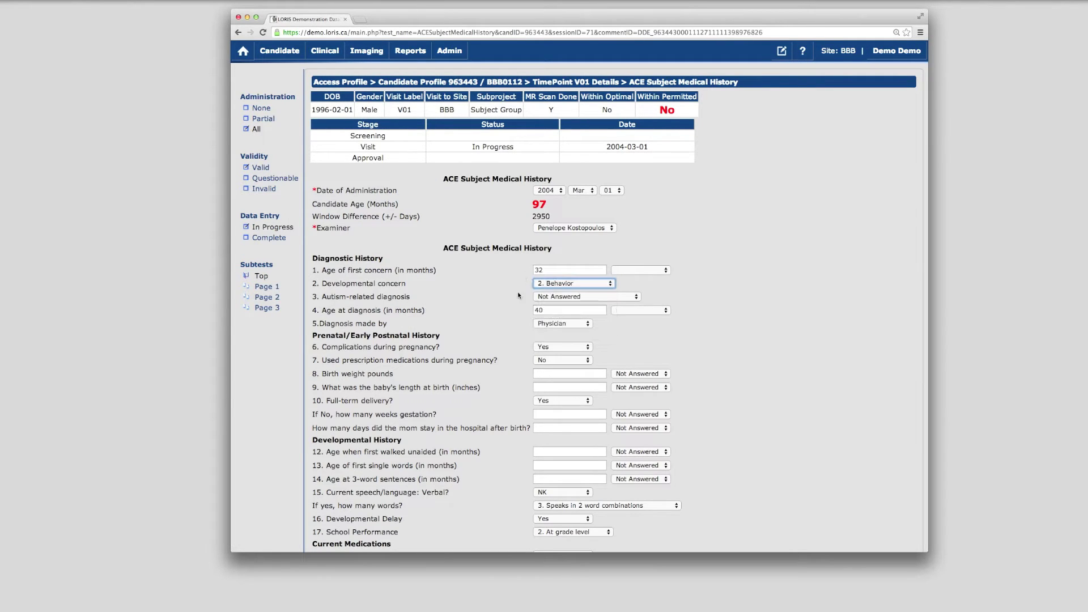
{"action": "key", "text": "Tab"}
{"action": "key", "text": "space"}
{"action": "key", "text": "Up"}
{"action": "key", "text": "Return"}
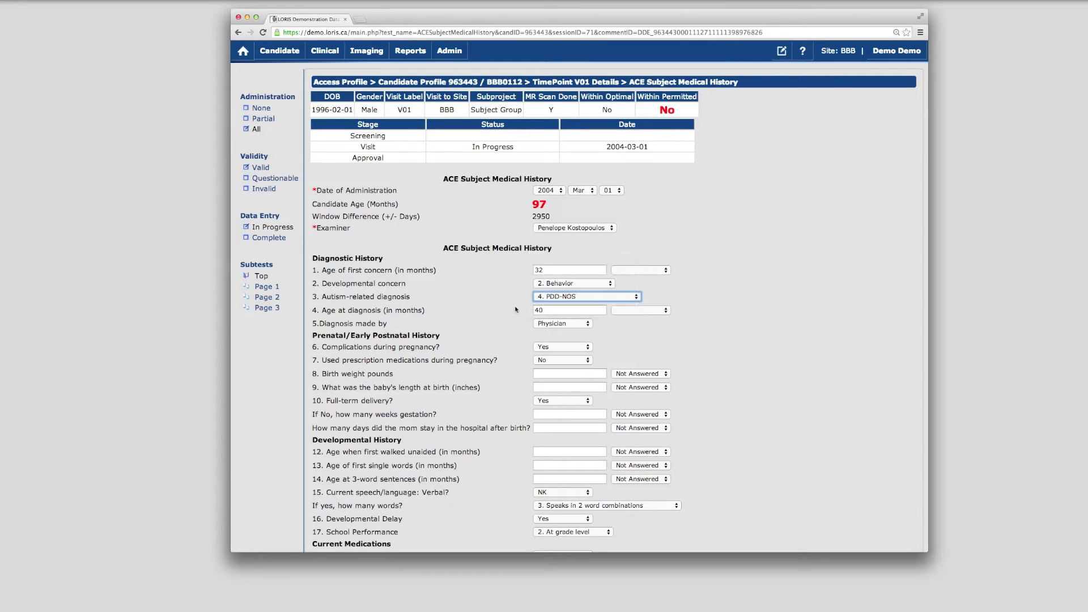
{"action": "left_click", "coordinate": [547, 329]}
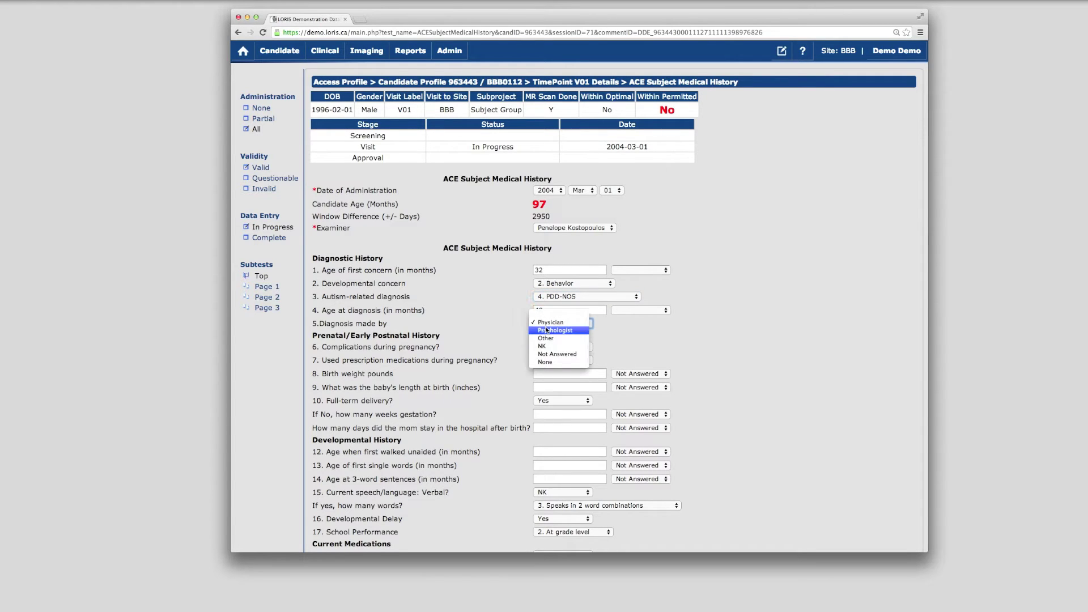
{"action": "left_click", "coordinate": [547, 339]}
{"action": "scroll", "coordinate": [548, 368], "scroll_direction": "down", "scroll_amount": 5}
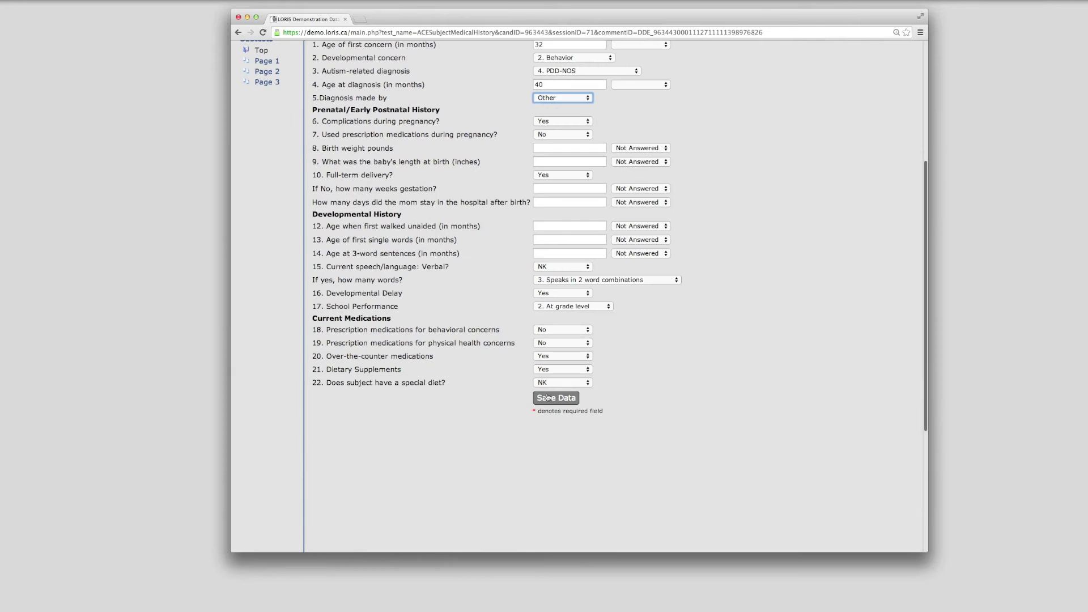
{"action": "left_click", "coordinate": [549, 399]}
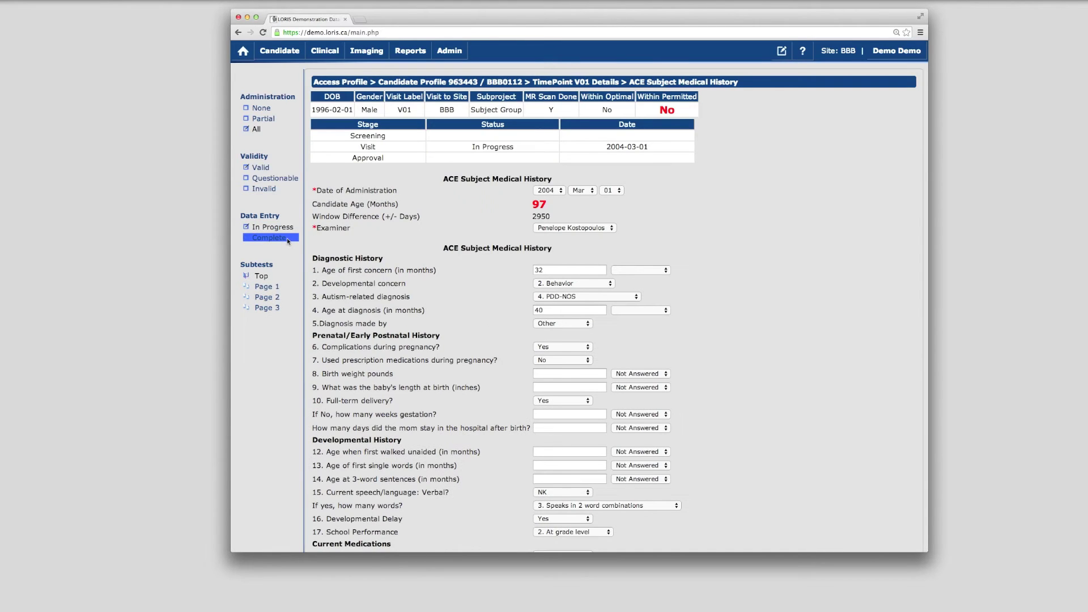
{"action": "left_click", "coordinate": [280, 238]}
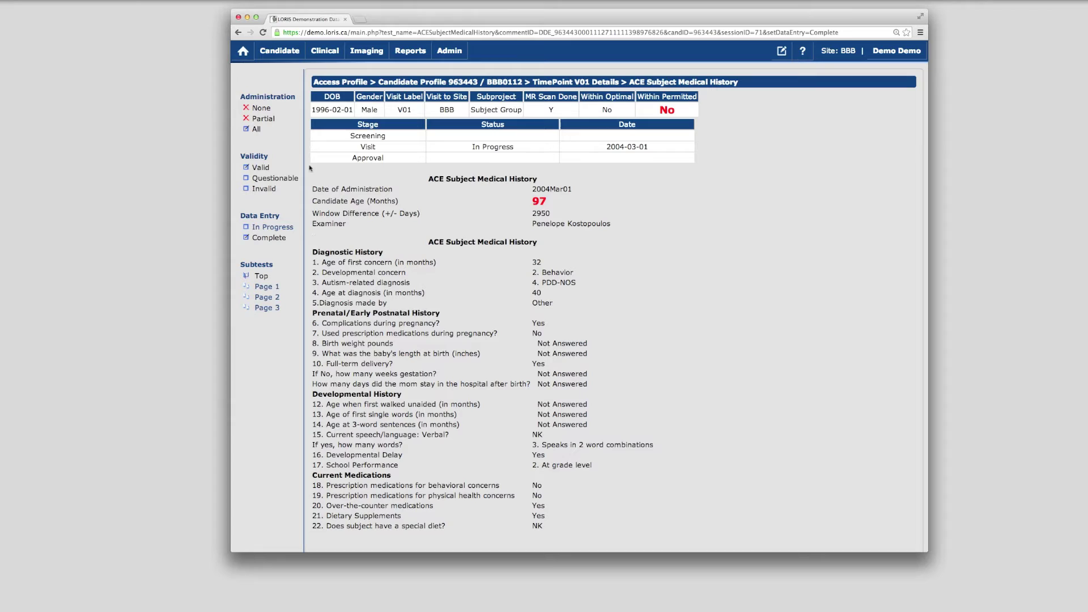
Step: Filter the Conflict Resolver to the ACE Subject Medical History instrument
{"action": "left_click", "coordinate": [320, 51]}
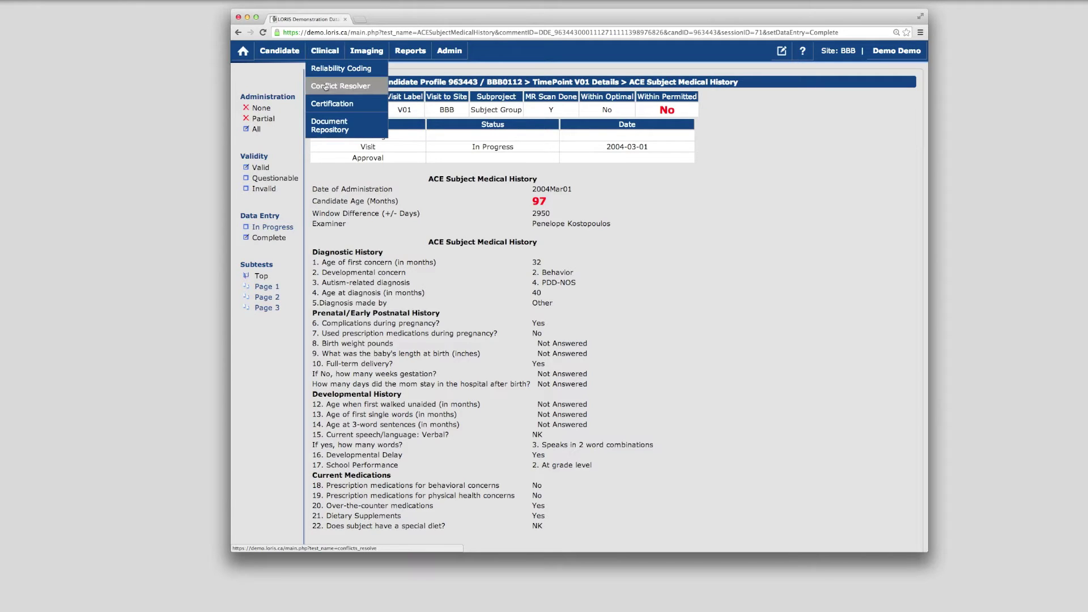
{"action": "left_click", "coordinate": [375, 91]}
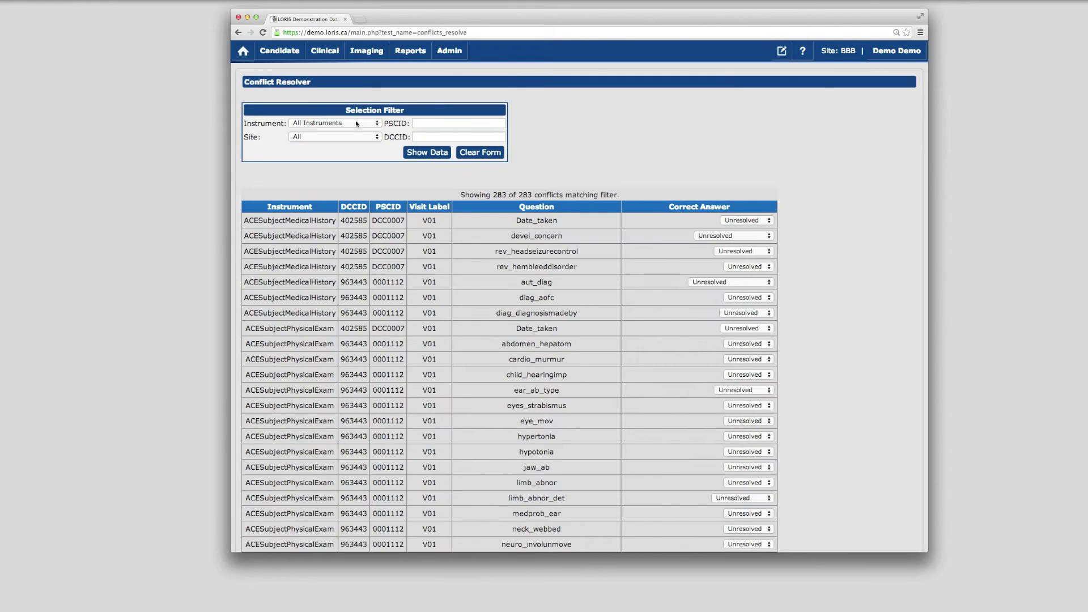
{"action": "left_click", "coordinate": [340, 136]}
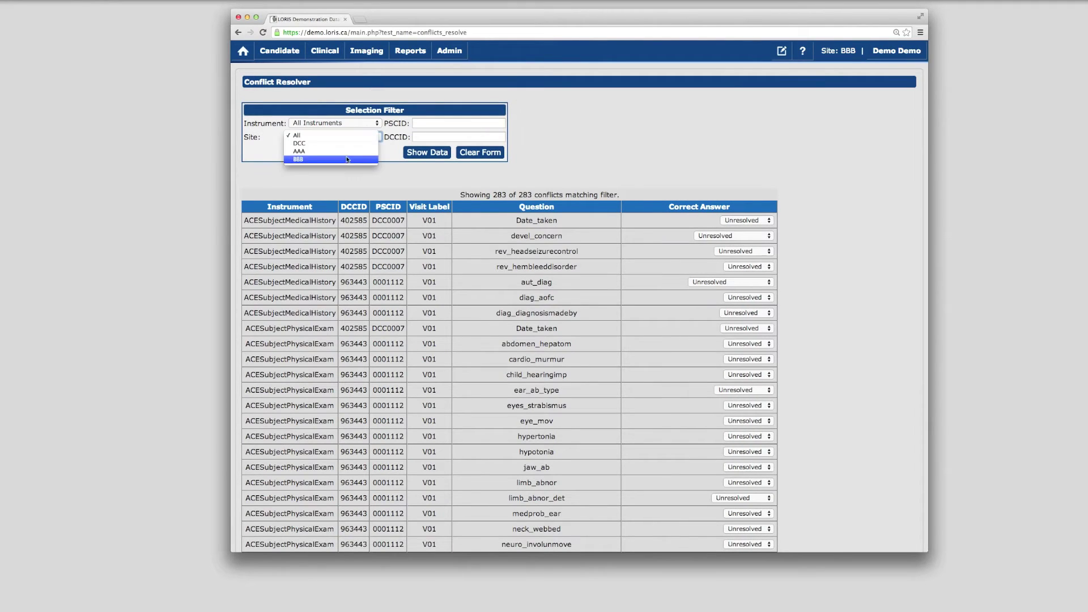
{"action": "left_click", "coordinate": [347, 122]}
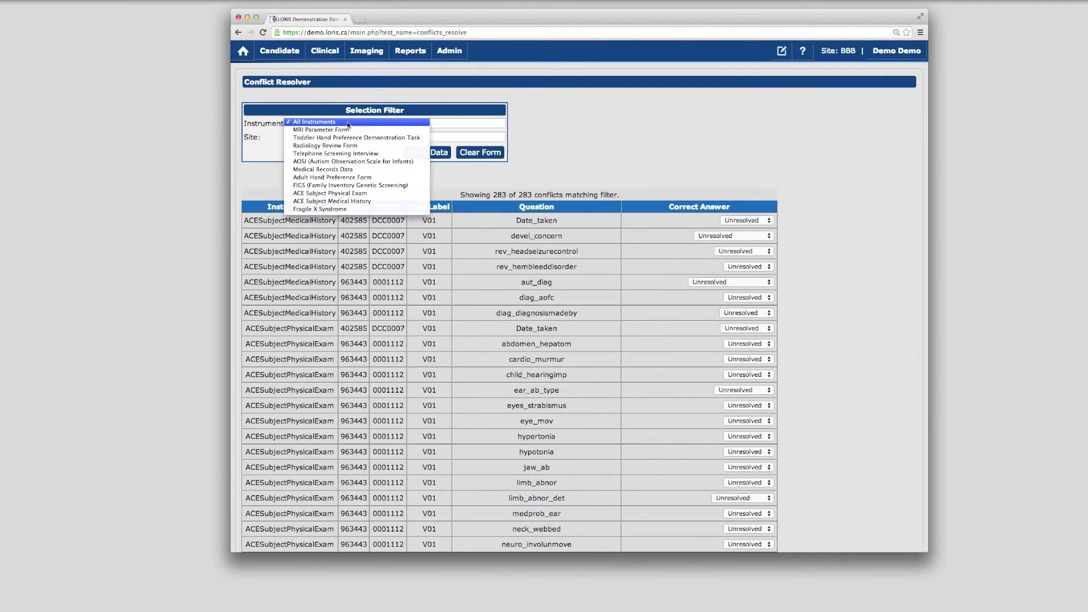
{"action": "left_click", "coordinate": [352, 202]}
{"action": "left_click", "coordinate": [426, 152]}
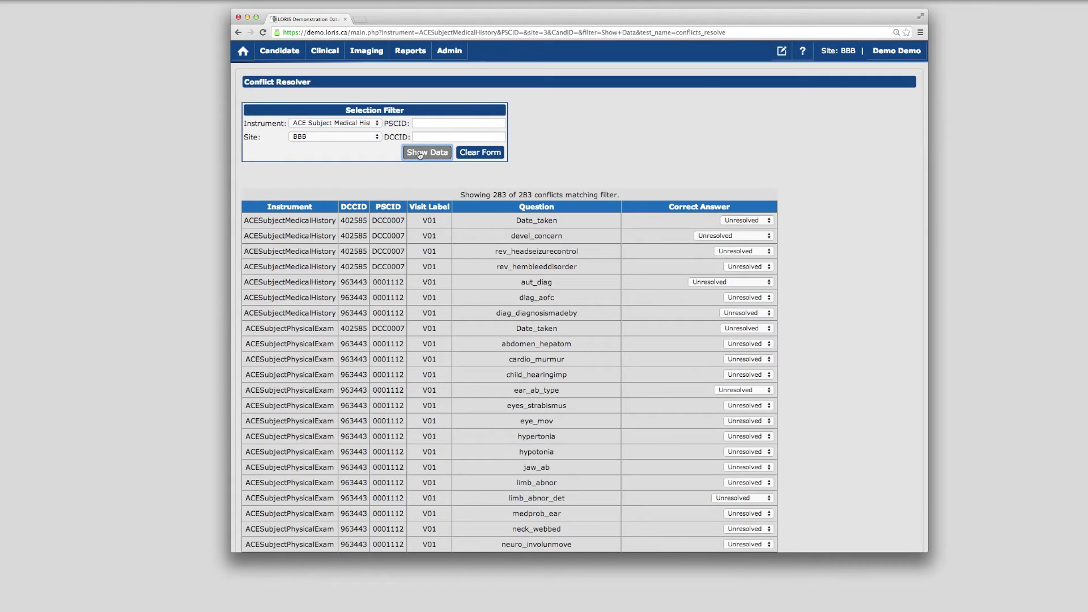
Step: Resolve aut_diag to 3_asperger_syndrome, diag_aofc to 36, diag_diagnosismadeby to psychologist, and save
{"action": "left_click", "coordinate": [566, 220]}
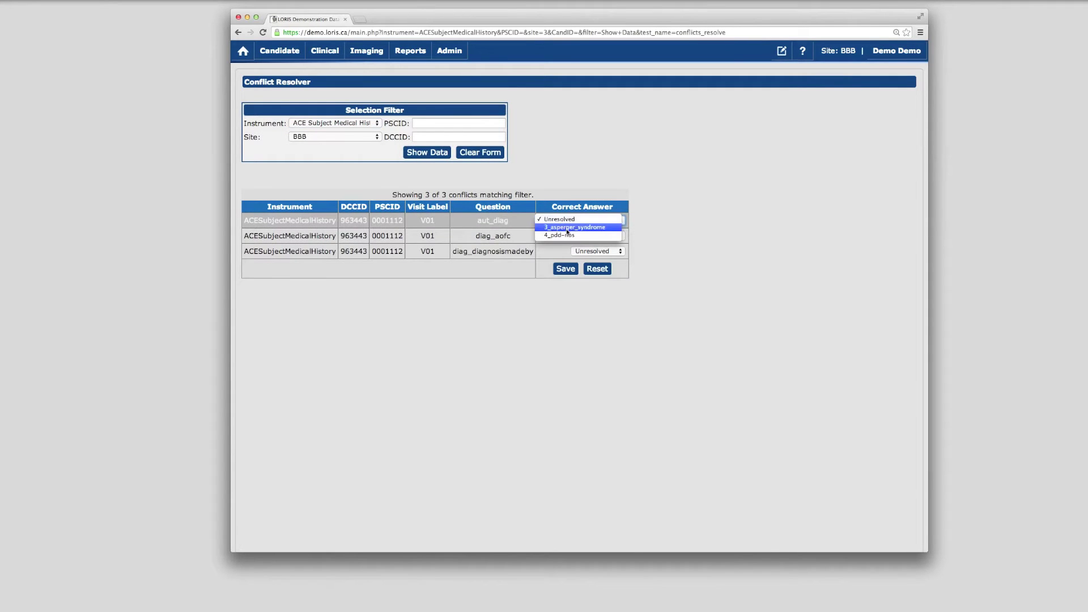
{"action": "left_click", "coordinate": [567, 229]}
{"action": "left_click", "coordinate": [595, 235]}
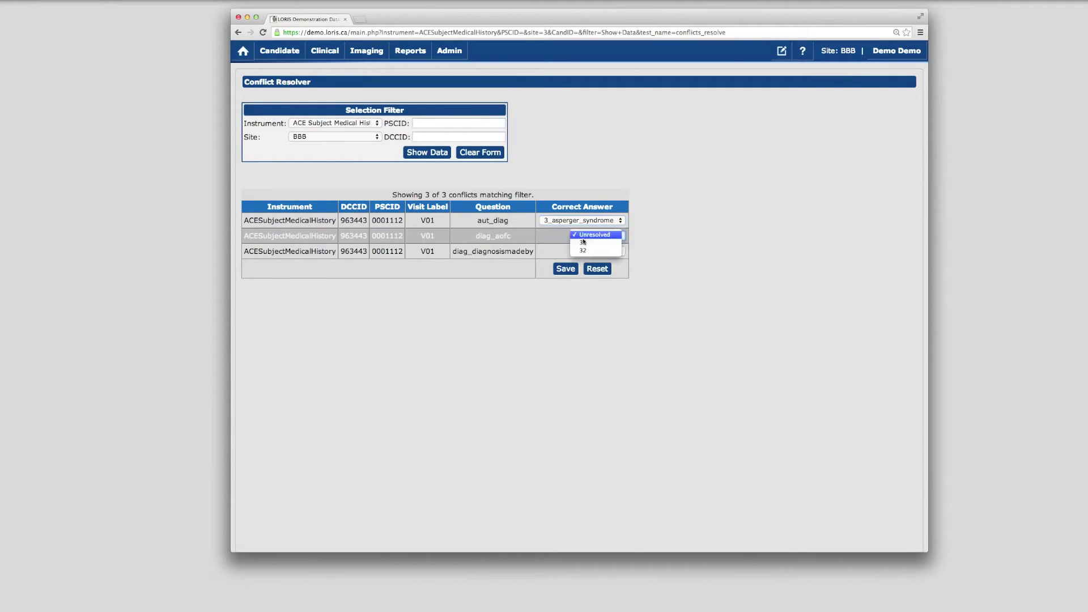
{"action": "left_click", "coordinate": [595, 243]}
{"action": "left_click", "coordinate": [598, 251]}
{"action": "left_click", "coordinate": [600, 260]}
{"action": "left_click", "coordinate": [566, 269]}
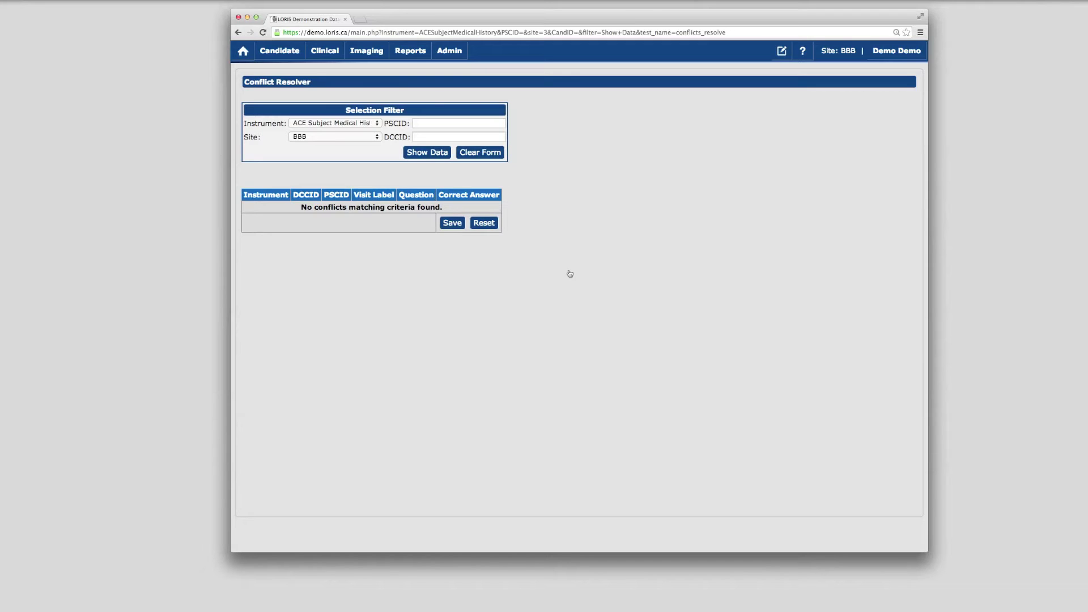
Step: In the Instrument Builder, add a 'Blood Sample Collection' header row and then a blank line row
{"action": "left_click", "coordinate": [449, 51]}
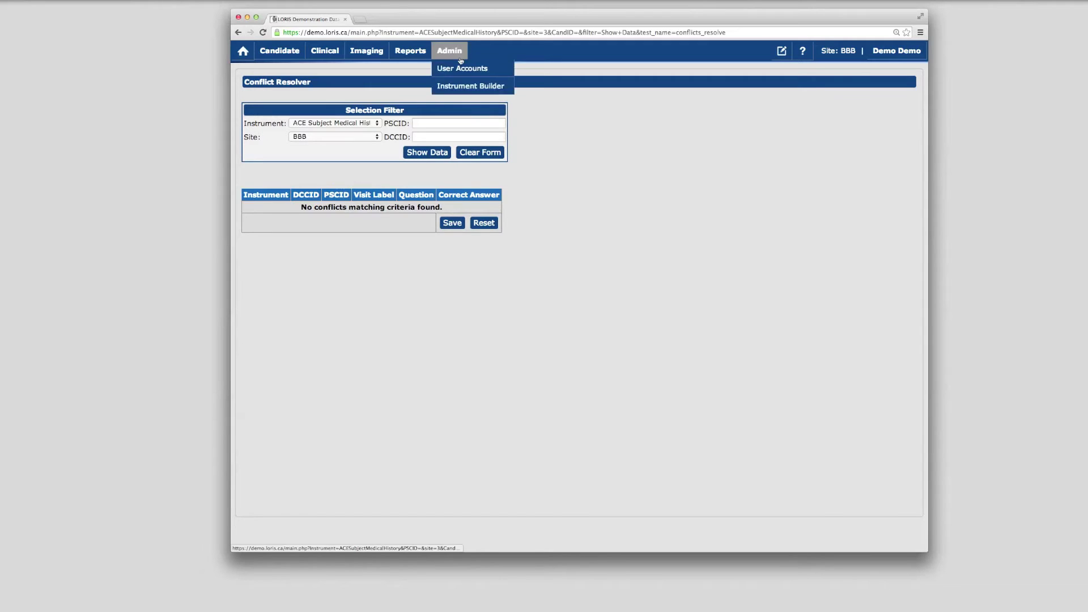
{"action": "left_click", "coordinate": [506, 91]}
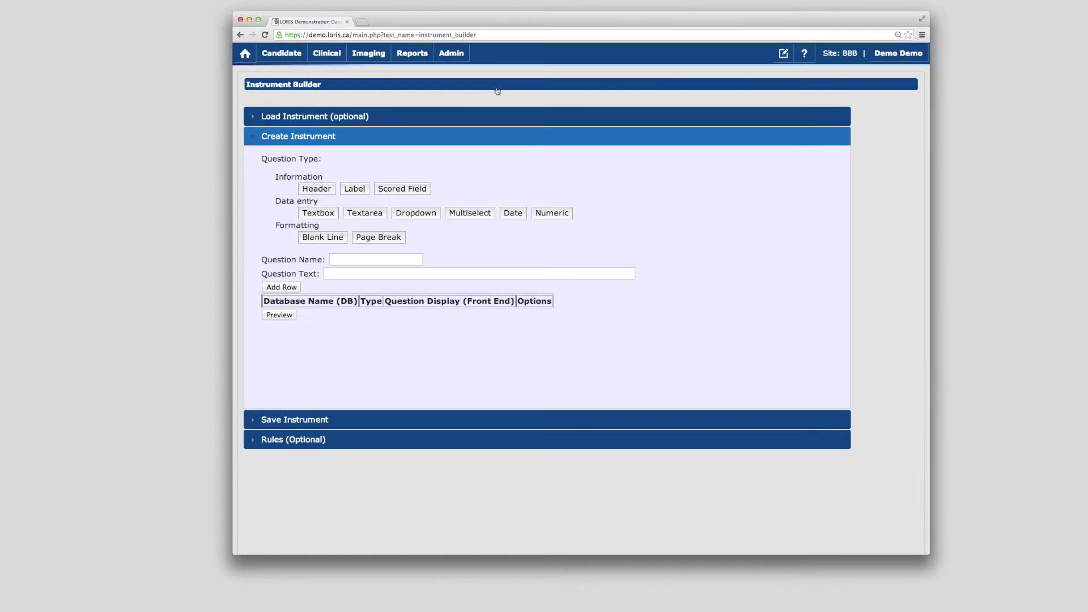
{"action": "left_click", "coordinate": [328, 191]}
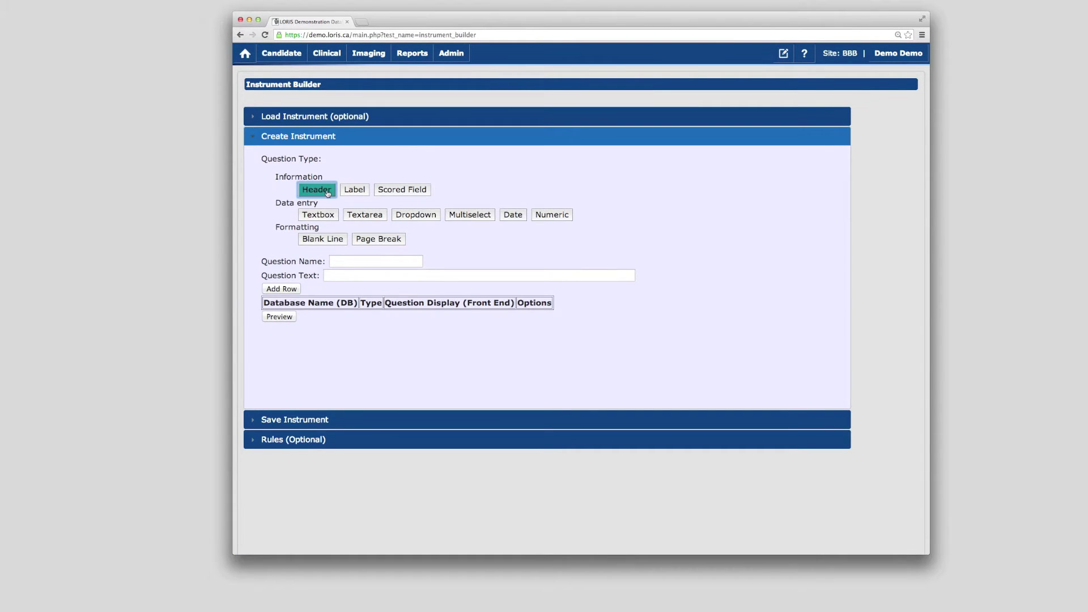
{"action": "left_click", "coordinate": [332, 275]}
{"action": "type", "text": "Blood Sample Collection"}
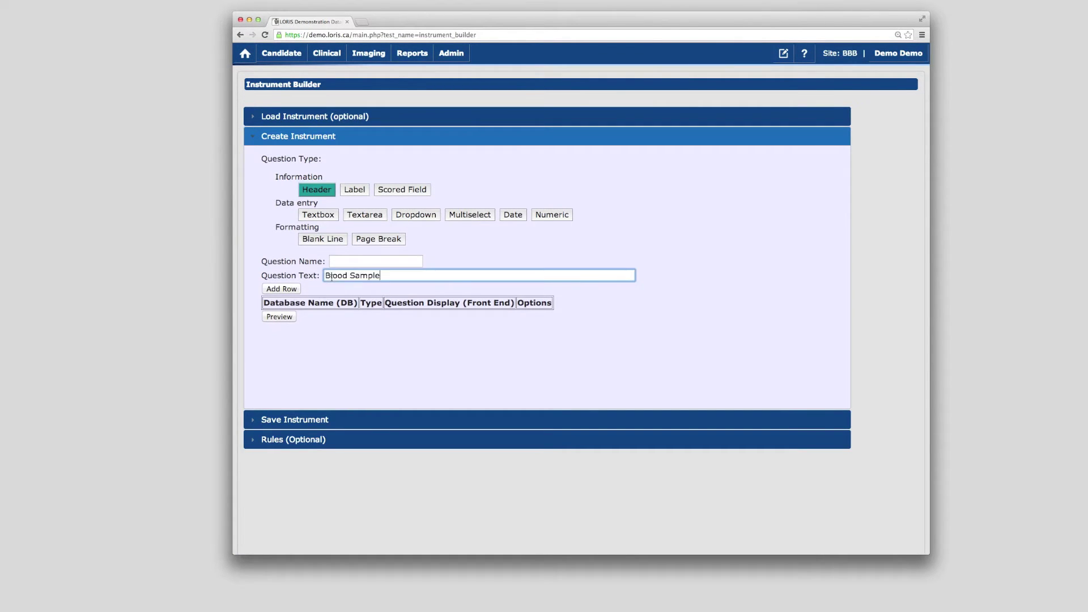
{"action": "left_click", "coordinate": [292, 290]}
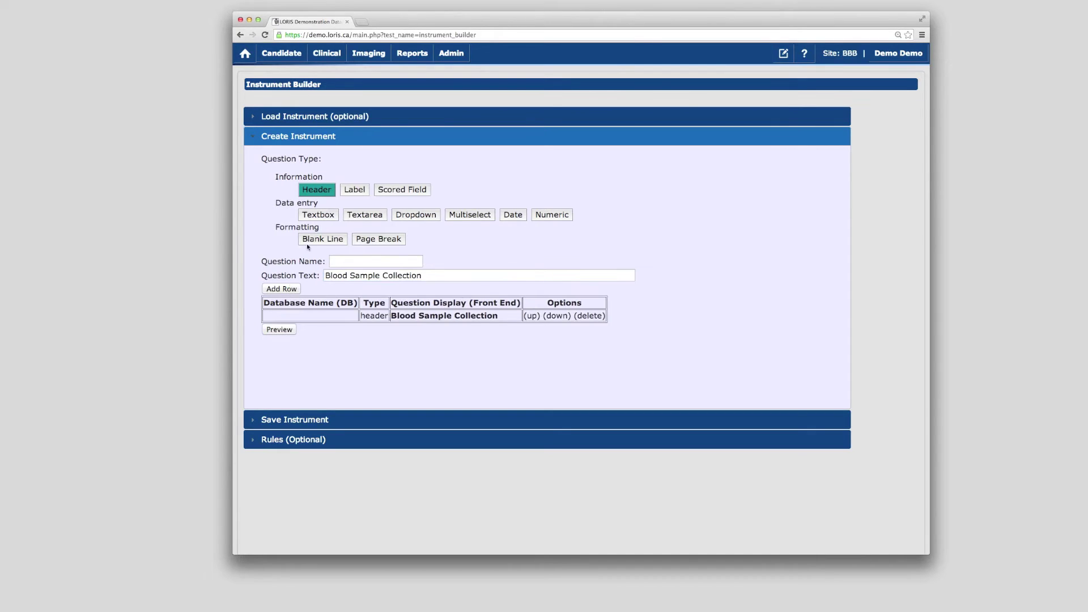
{"action": "left_click", "coordinate": [309, 241]}
{"action": "left_click", "coordinate": [289, 291]}
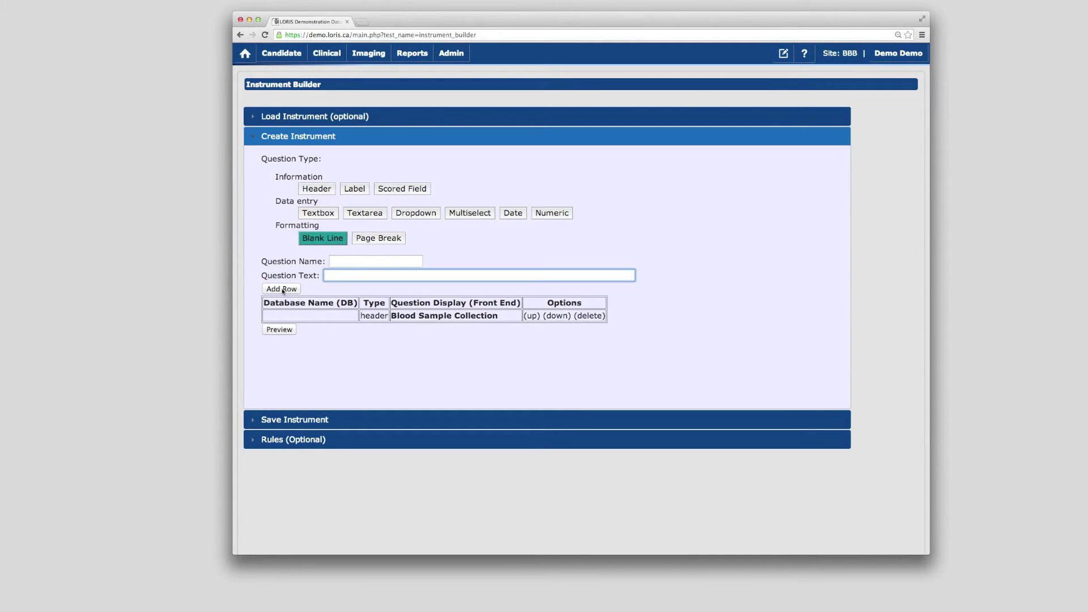
Step: Add date question BloodSampleDate, 'Blood Sample Date collected', with years 2011 to 2016
{"action": "left_click", "coordinate": [510, 214]}
{"action": "left_click", "coordinate": [372, 260]}
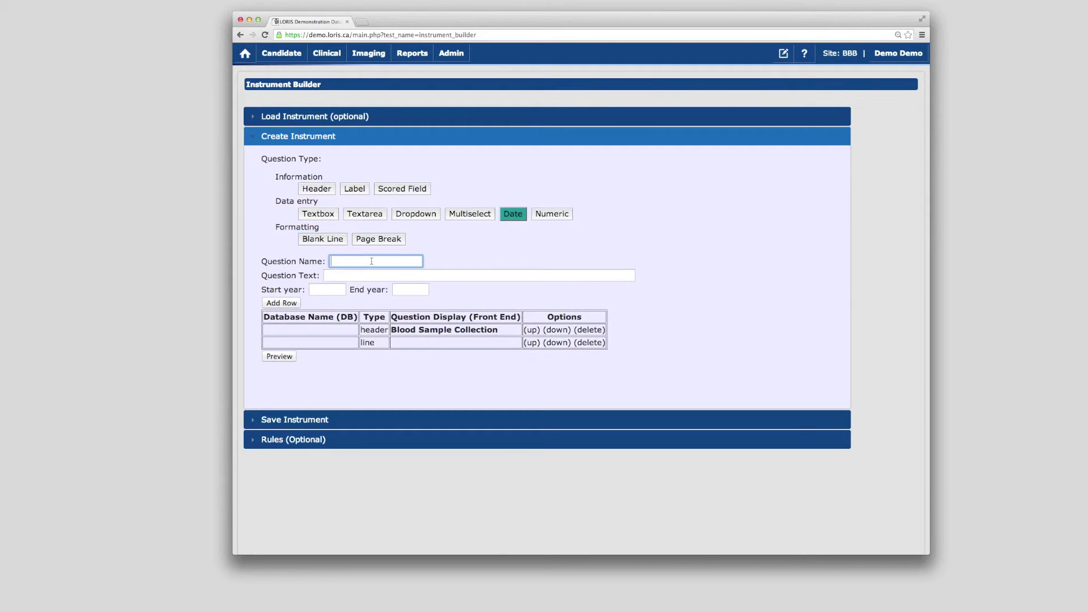
{"action": "type", "text": "Blood Sample"}
{"action": "left_click", "coordinate": [356, 261]}
{"action": "key", "text": "BackSpace"}
{"action": "left_click", "coordinate": [402, 259]}
{"action": "type", "text": "Date"}
{"action": "left_click", "coordinate": [392, 274]}
{"action": "type", "text": "Blood Sample Date collec"}
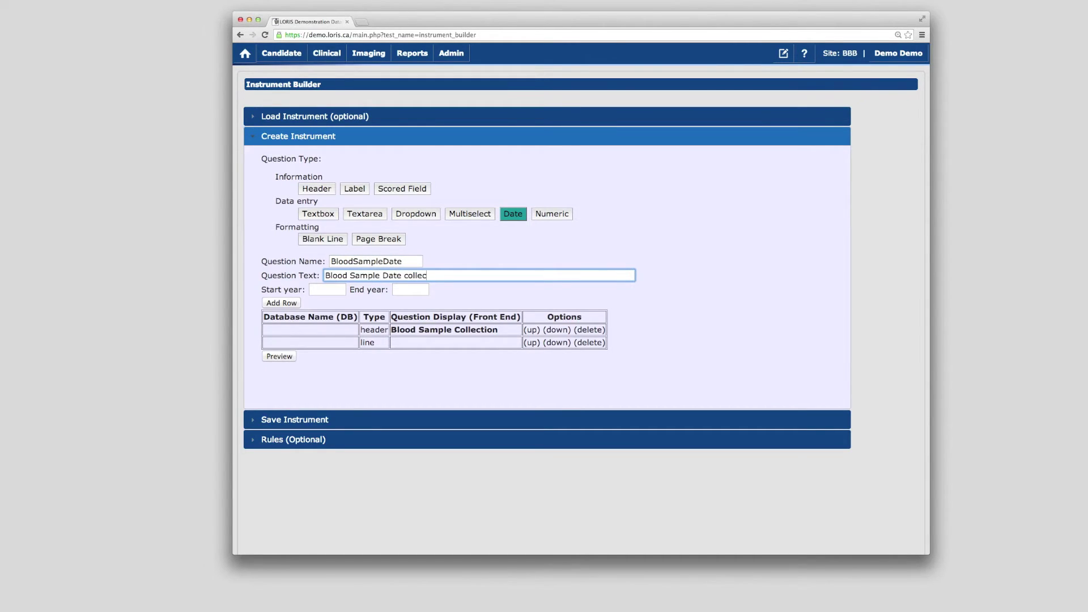
{"action": "type", "text": "ted"}
{"action": "left_click", "coordinate": [336, 290]}
{"action": "type", "text": "20"}
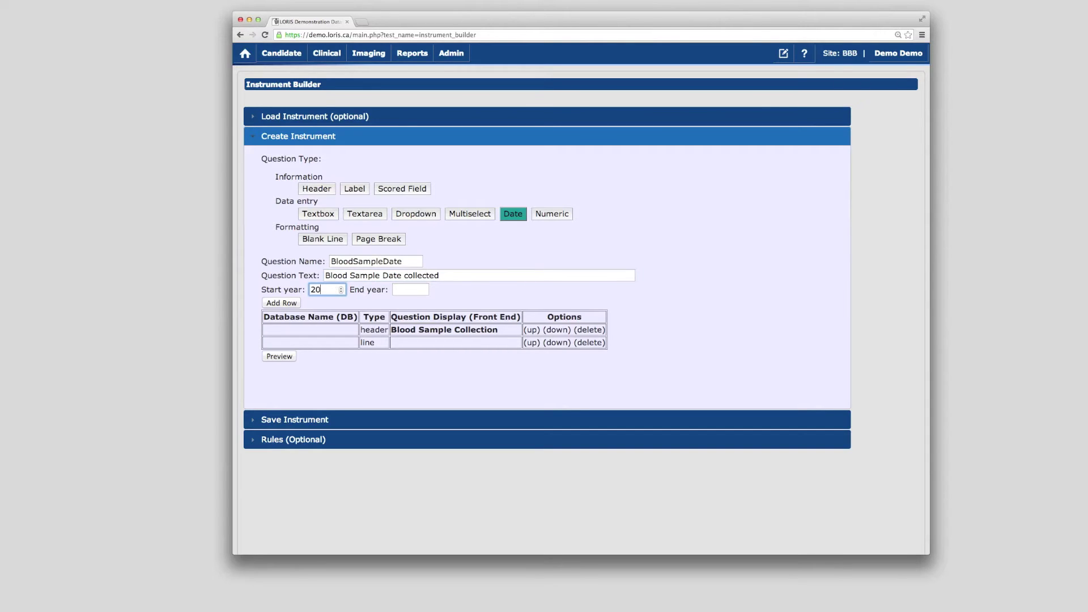
{"action": "type", "text": "11"}
{"action": "left_click", "coordinate": [408, 289]}
{"action": "type", "text": "2016"}
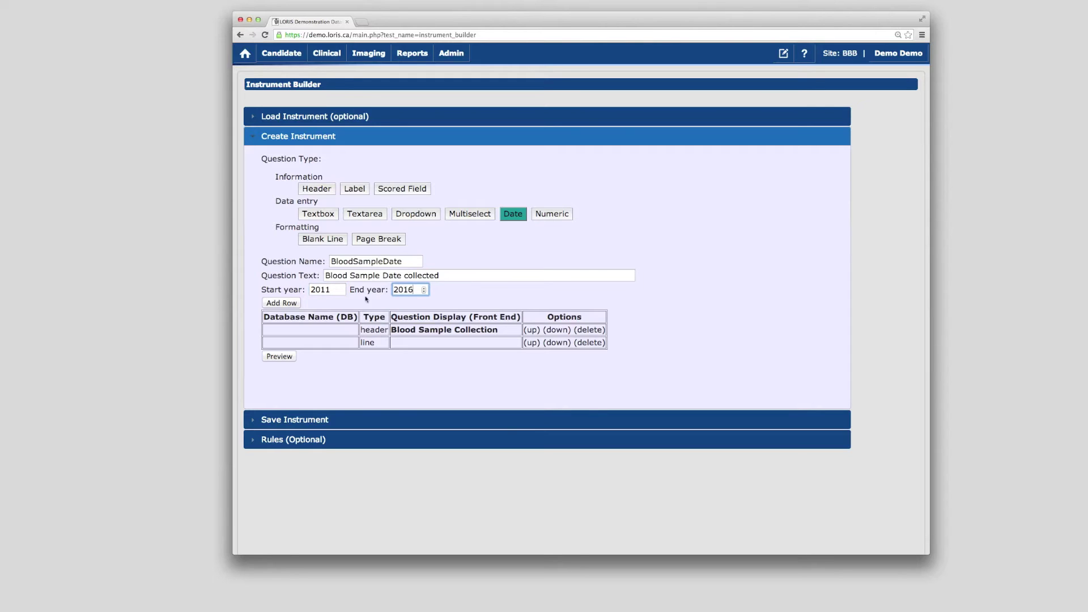
{"action": "left_click", "coordinate": [282, 303]}
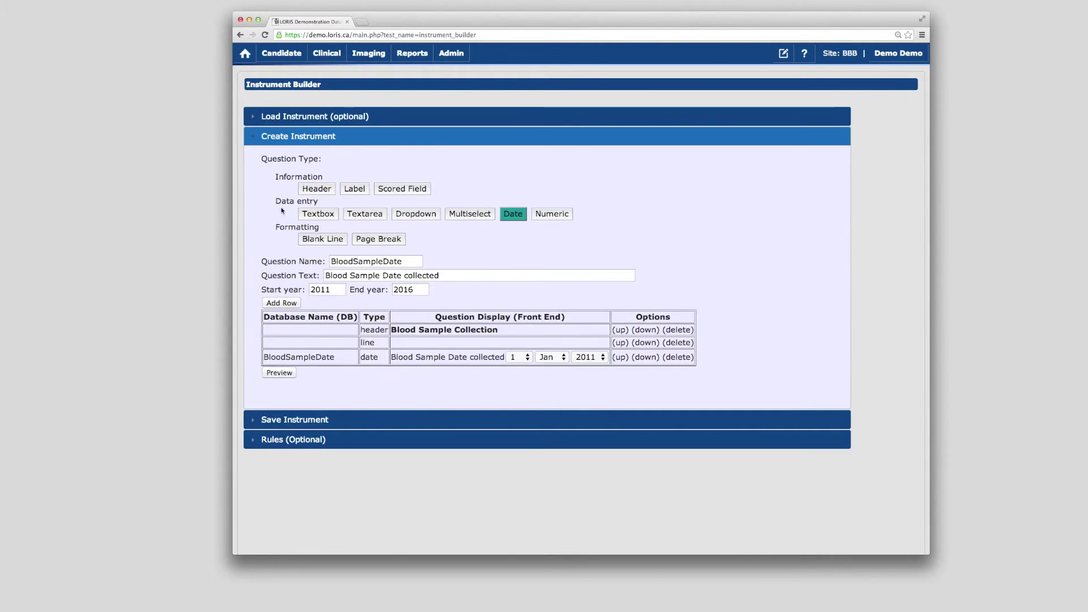
Step: Add a text-box question named BloodSampleDrawLocation
{"action": "left_click", "coordinate": [321, 217]}
{"action": "left_click", "coordinate": [344, 262]}
{"action": "type", "text": "Blood Sample"}
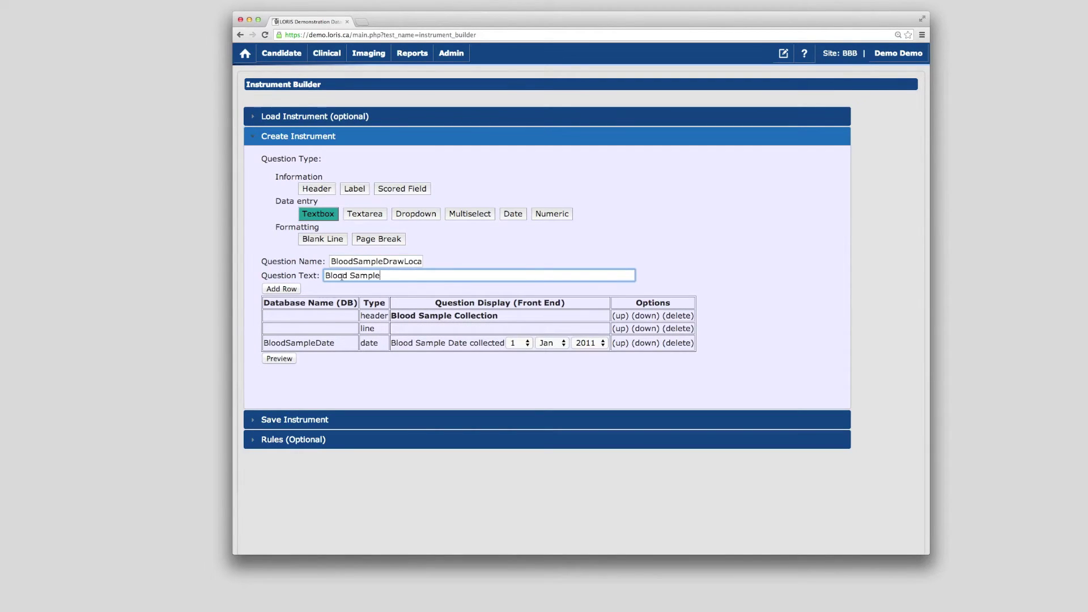
{"action": "type", "text": "Draw Location"}
{"action": "left_click", "coordinate": [265, 292]}
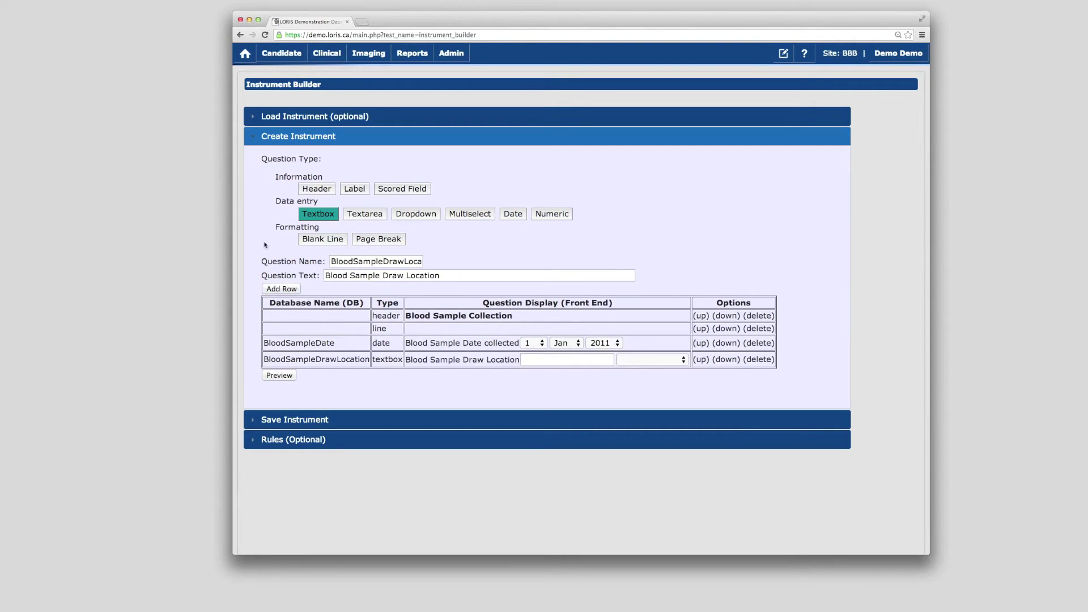
Step: Start a dropdown question renamed BloodSampleType with question text 'Blood Sample Type'
{"action": "left_click", "coordinate": [404, 215]}
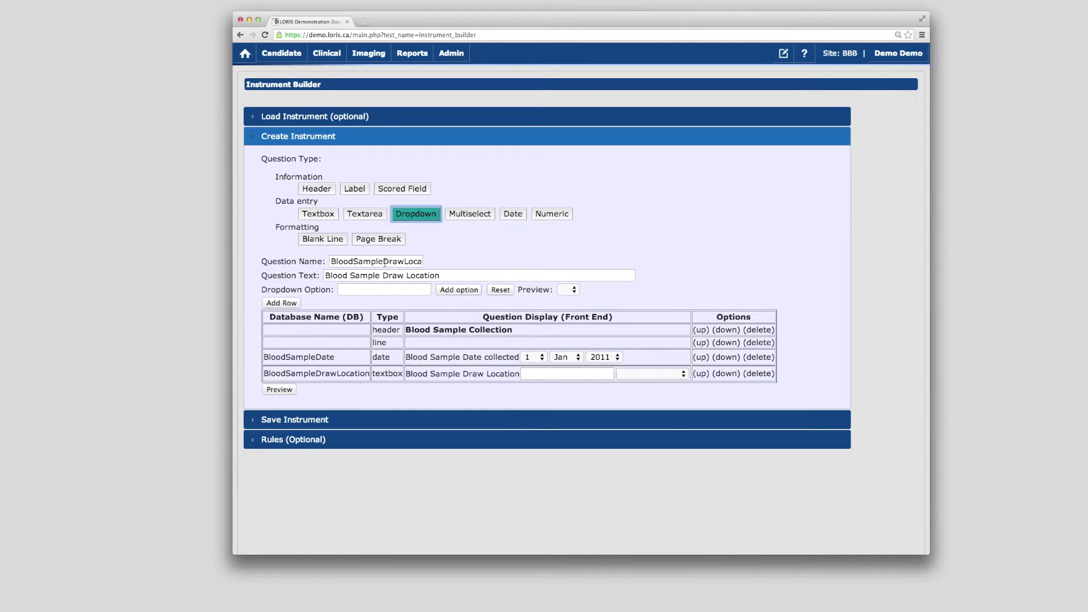
{"action": "left_click_drag", "start_coordinate": [385, 262], "coordinate": [429, 260]}
{"action": "type", "text": "Type"}
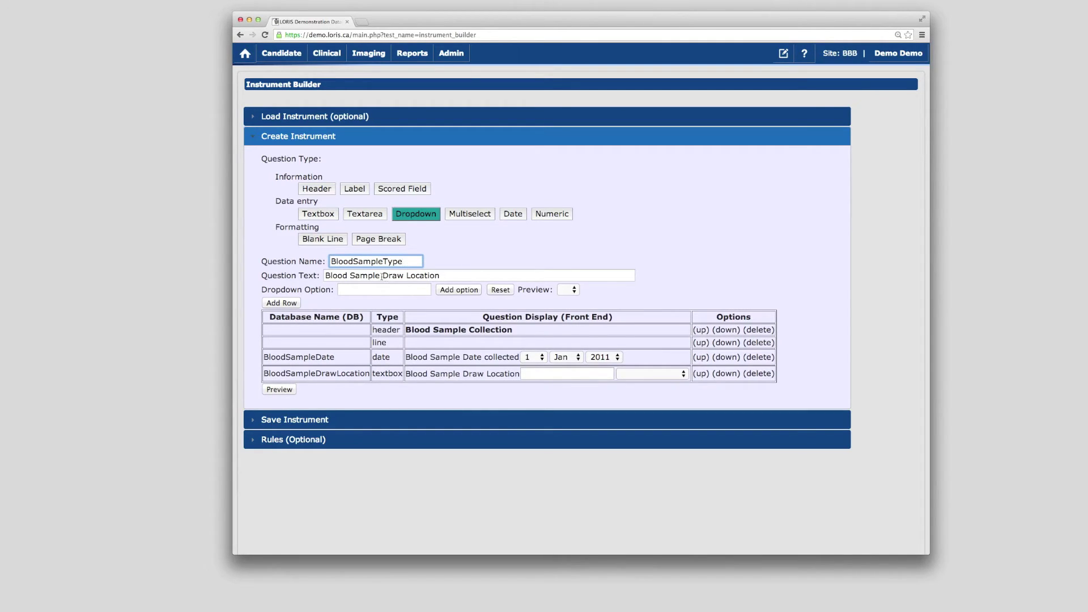
{"action": "left_click_drag", "start_coordinate": [384, 276], "coordinate": [441, 276]}
{"action": "type", "text": "Type"}
Step: Give the dropdown the choices A, B, AB and O, add its row, and preview the form
{"action": "left_click", "coordinate": [415, 291]}
{"action": "type", "text": "A"}
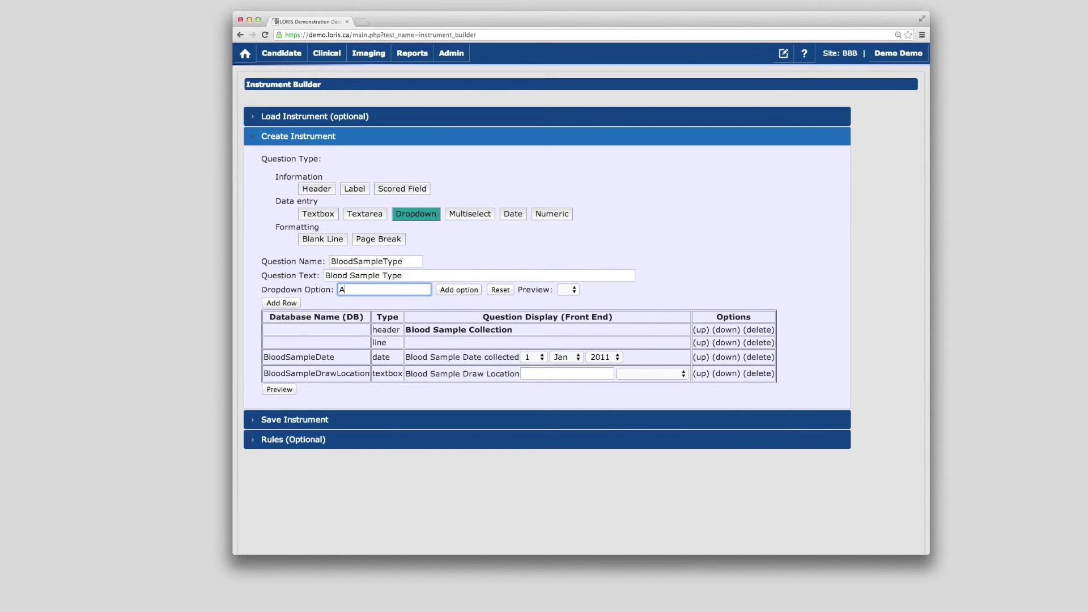
{"action": "left_click", "coordinate": [440, 292]}
{"action": "left_click", "coordinate": [417, 292]}
{"action": "double_click", "coordinate": [417, 292]}
{"action": "type", "text": "B"}
{"action": "left_click", "coordinate": [448, 291]}
{"action": "left_click", "coordinate": [322, 293]}
{"action": "type", "text": "AB"}
{"action": "left_click", "coordinate": [445, 291]}
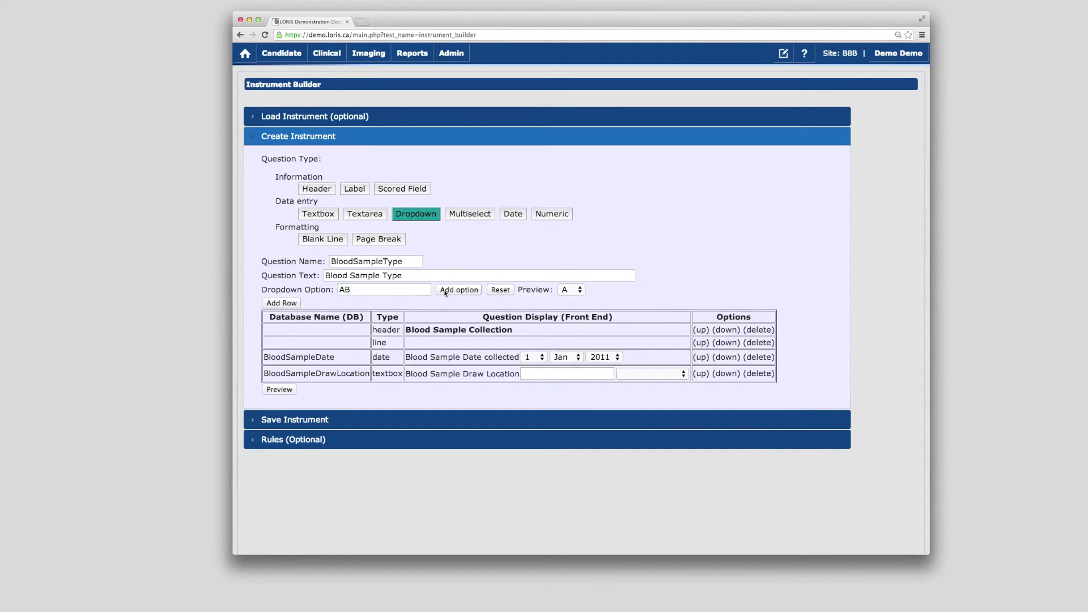
{"action": "left_click", "coordinate": [566, 291]}
{"action": "left_click", "coordinate": [318, 291]}
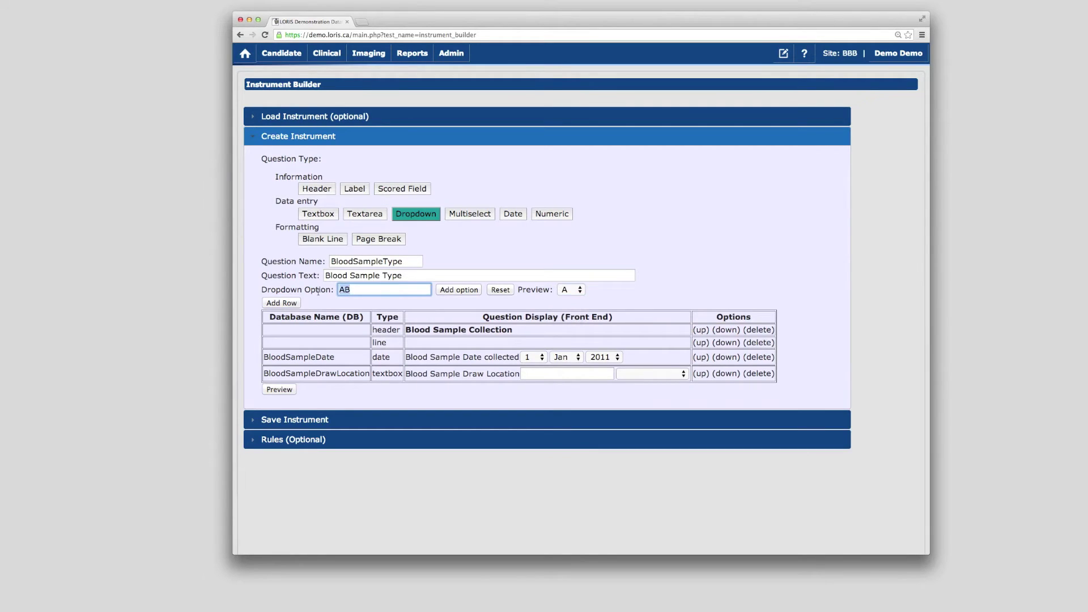
{"action": "type", "text": "O"}
{"action": "left_click", "coordinate": [443, 291]}
{"action": "left_click", "coordinate": [570, 290]}
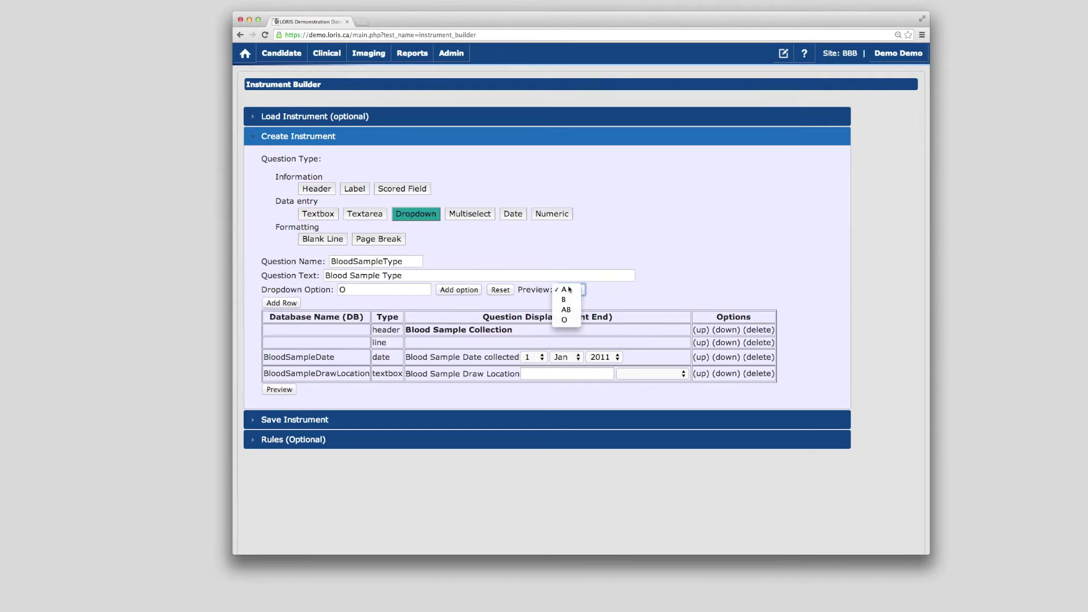
{"action": "left_click", "coordinate": [565, 290]}
{"action": "left_click", "coordinate": [282, 304]}
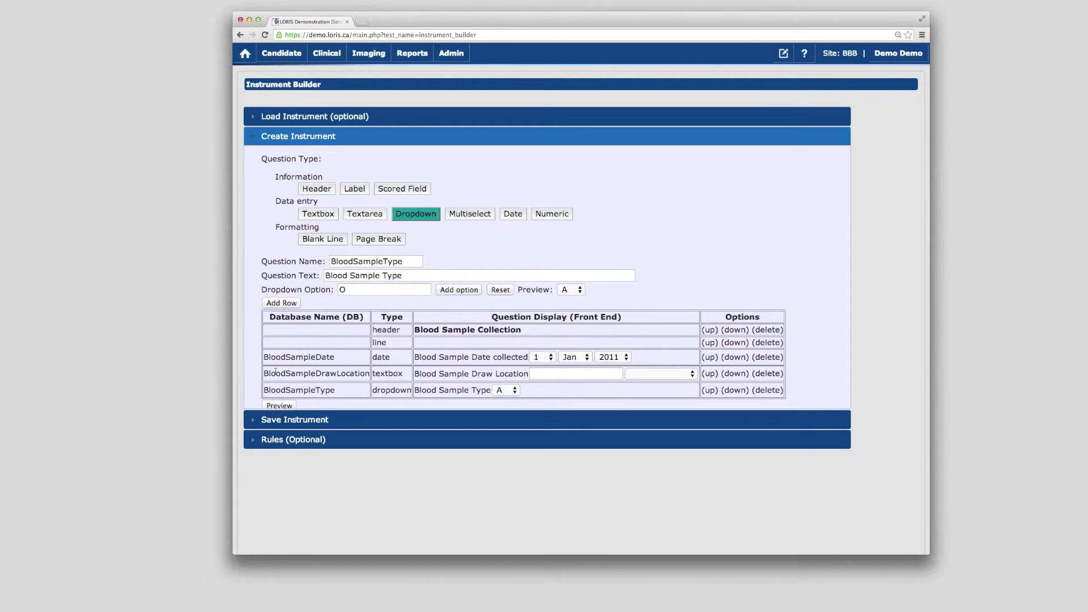
{"action": "left_click", "coordinate": [279, 405]}
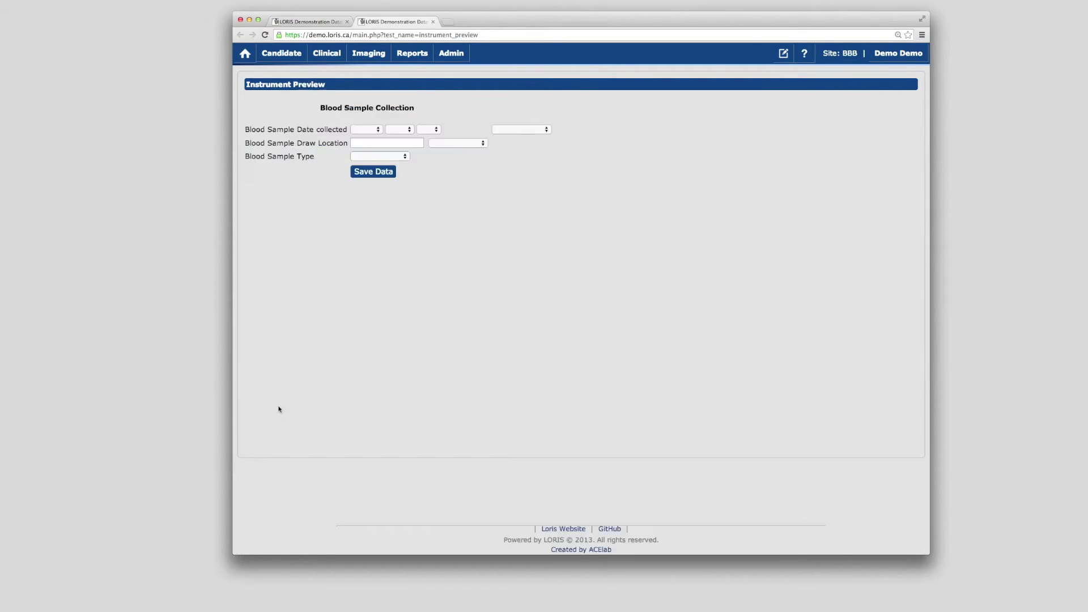
Step: Check that the preview's Blood Sample Type dropdown offers A, B, AB and O, then close the preview
{"action": "left_click", "coordinate": [389, 158]}
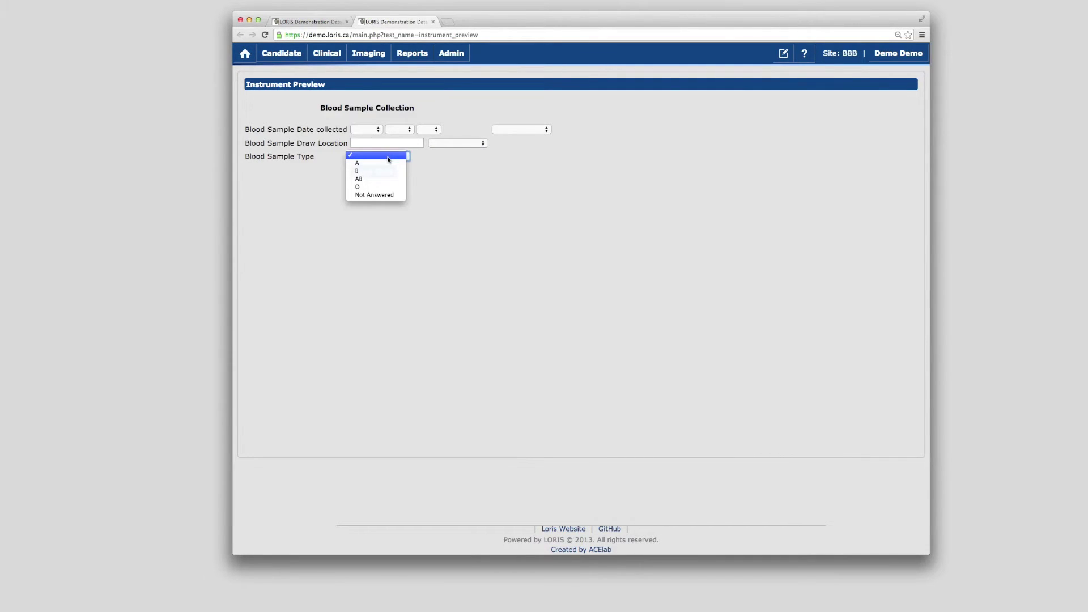
{"action": "left_click", "coordinate": [389, 159]}
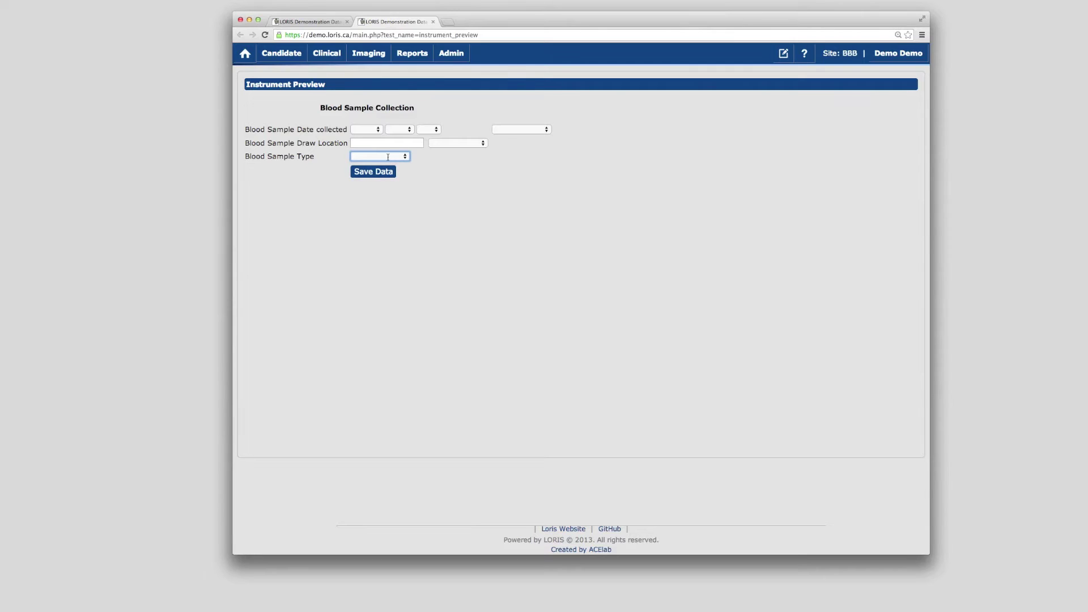
{"action": "left_click", "coordinate": [433, 22]}
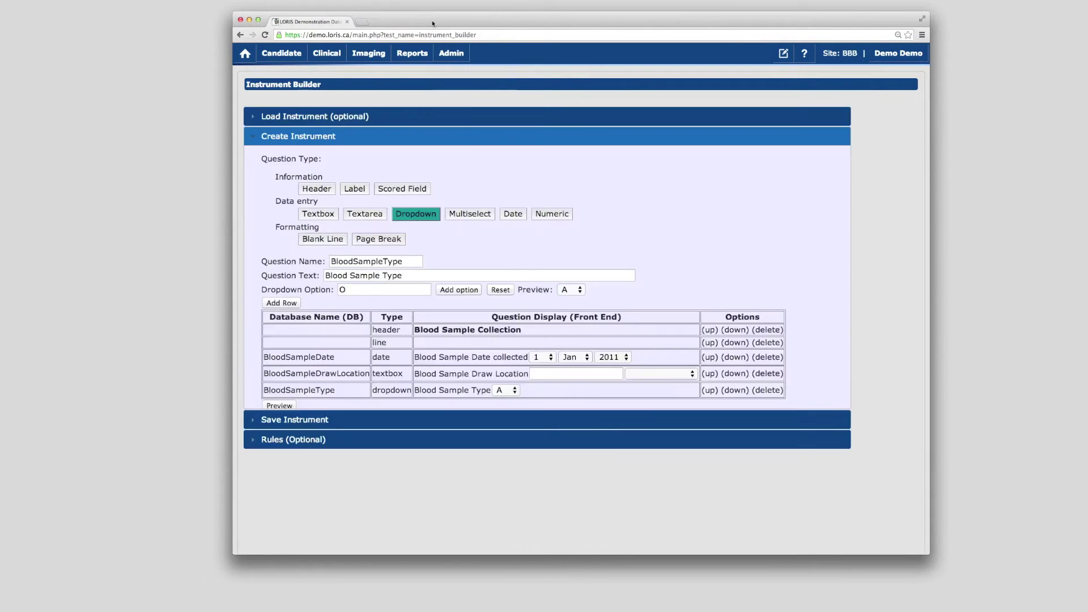
Step: Enter 'Blood Sample Collection' as filename and instrument name, validate, and save the .linst file
{"action": "left_click", "coordinate": [311, 427]}
{"action": "left_click", "coordinate": [319, 182]}
{"action": "type", "text": "Blood Sample Collection"}
{"action": "left_click", "coordinate": [551, 183]}
{"action": "type", "text": "Blood Sample Collection"}
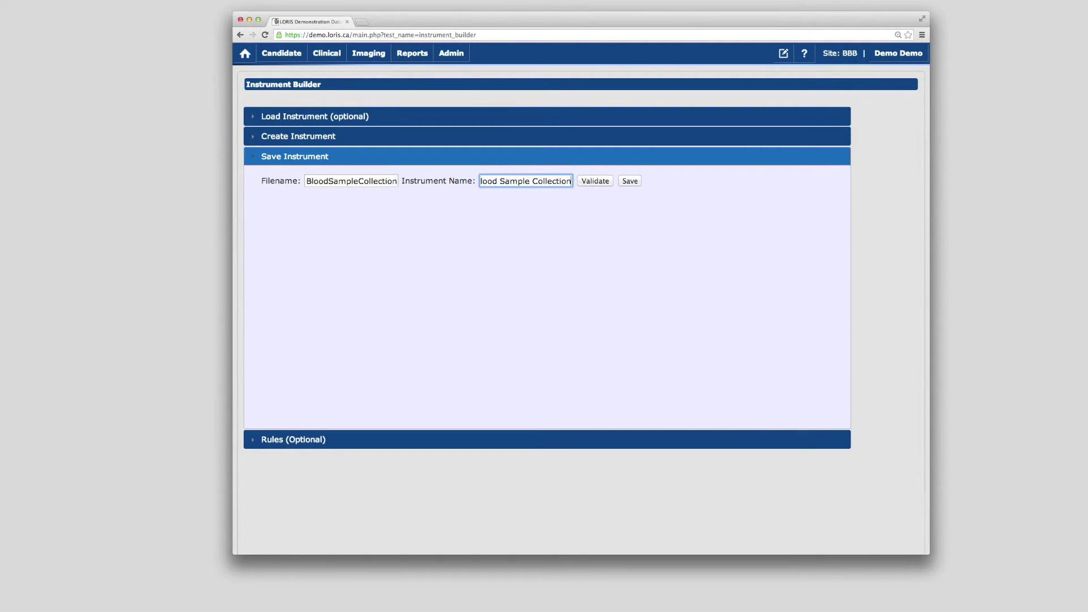
{"action": "left_click", "coordinate": [593, 182]}
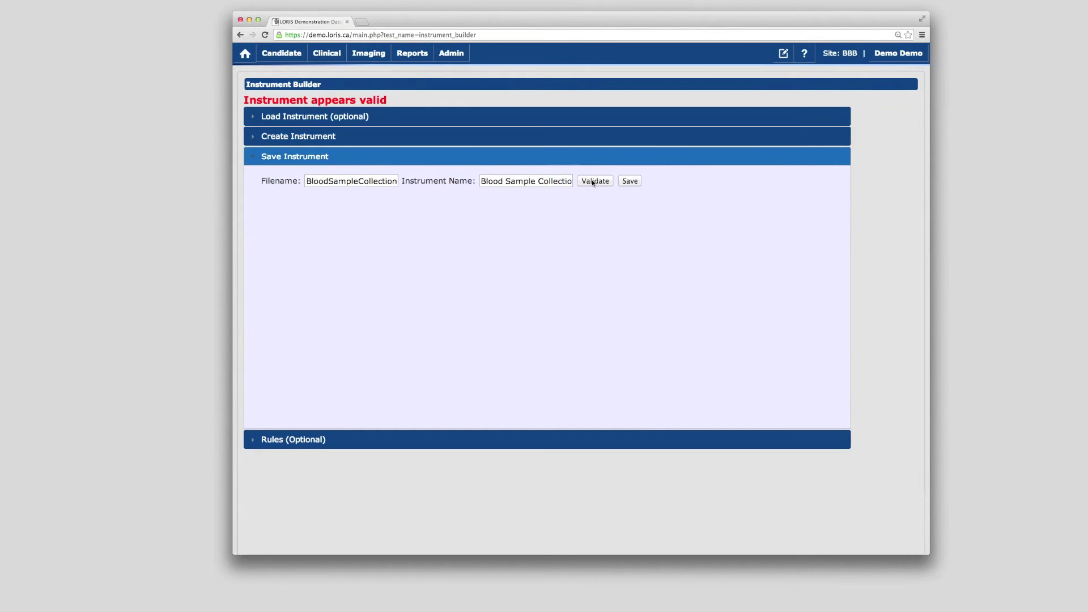
{"action": "left_click", "coordinate": [630, 181]}
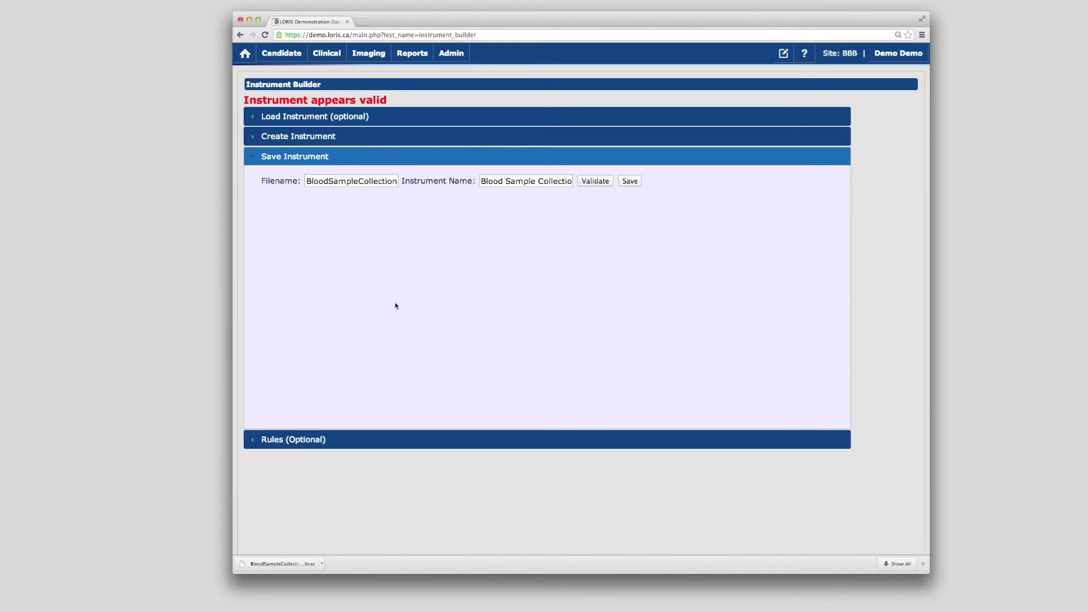
Step: Return to the LORIS home page
{"action": "left_click", "coordinate": [245, 53]}
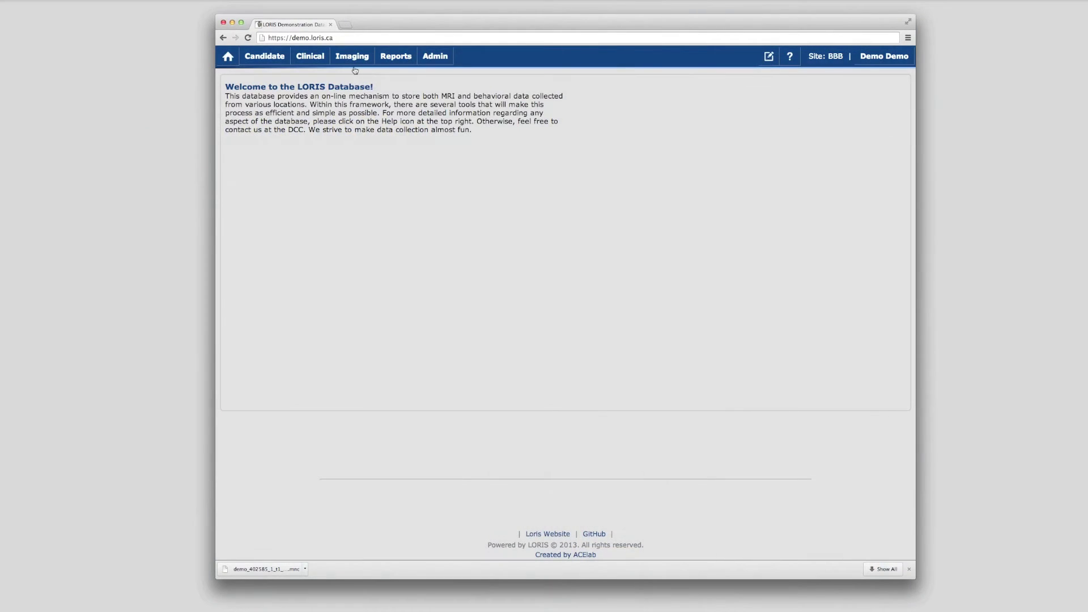
Step: Open the Imaging Browser and search for imaging timepoints from site DCC
{"action": "left_click", "coordinate": [352, 59]}
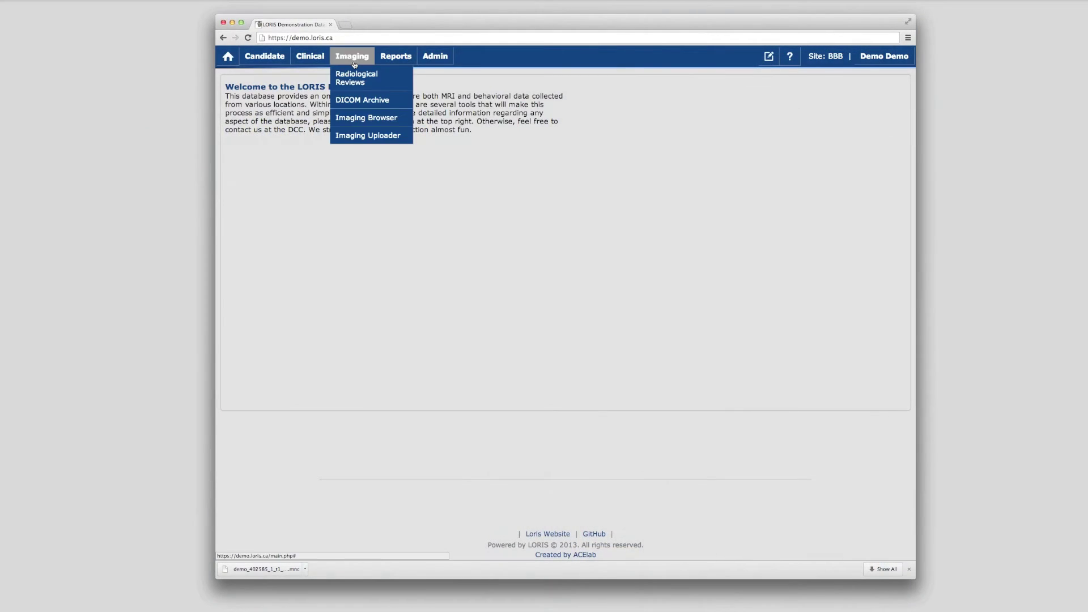
{"action": "left_click", "coordinate": [360, 120]}
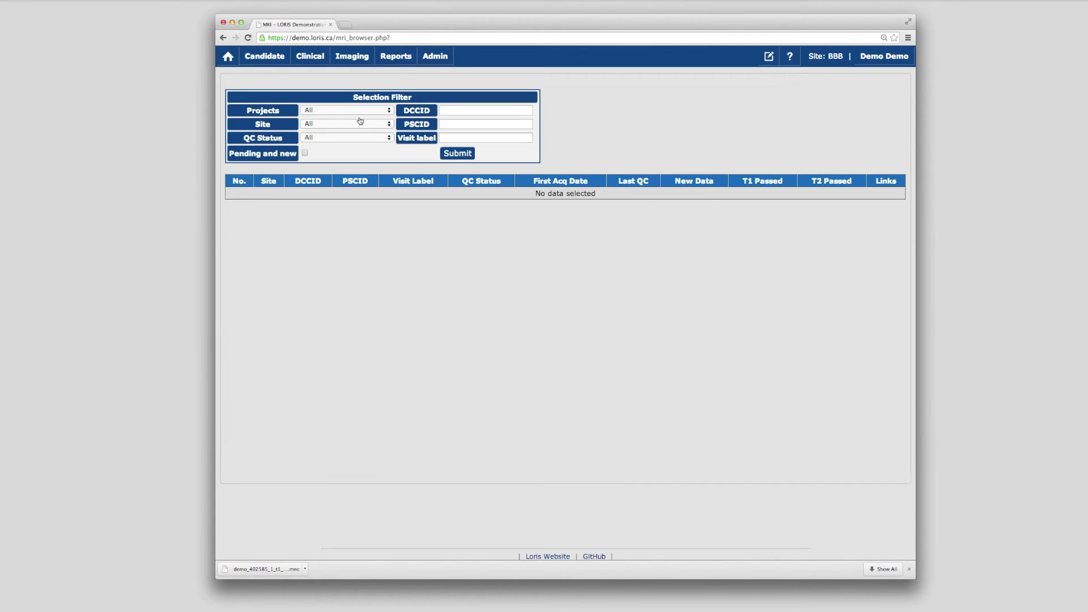
{"action": "left_click", "coordinate": [456, 159]}
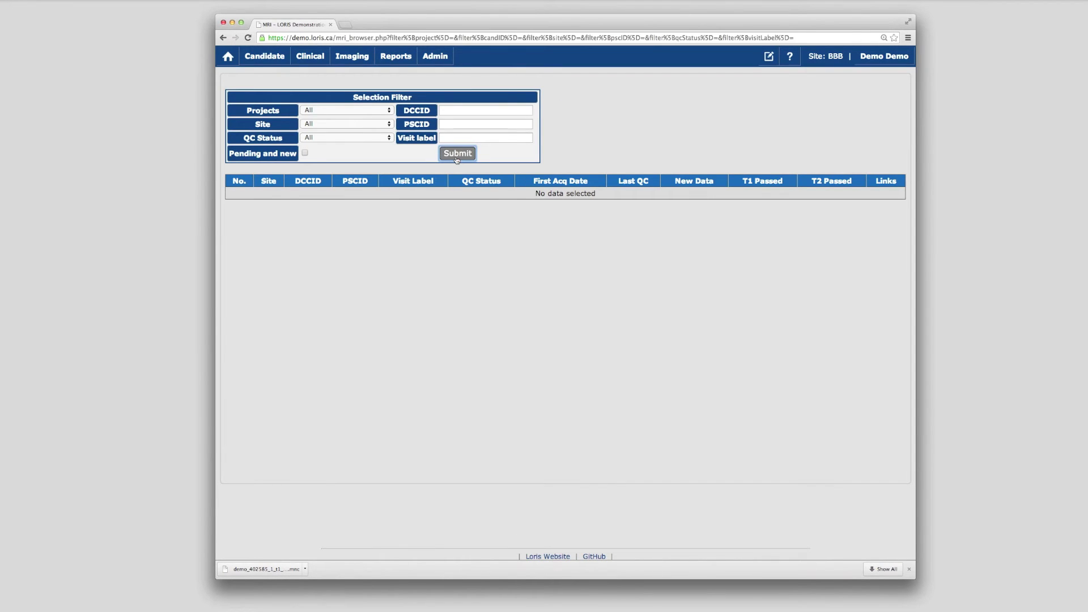
{"action": "left_click", "coordinate": [346, 124]}
{"action": "key", "text": "Return"}
{"action": "left_click", "coordinate": [457, 153]}
Step: Sort the results by PSCID in descending order and open DCC0007's native scans
{"action": "left_click", "coordinate": [448, 195]}
{"action": "left_click", "coordinate": [294, 196]}
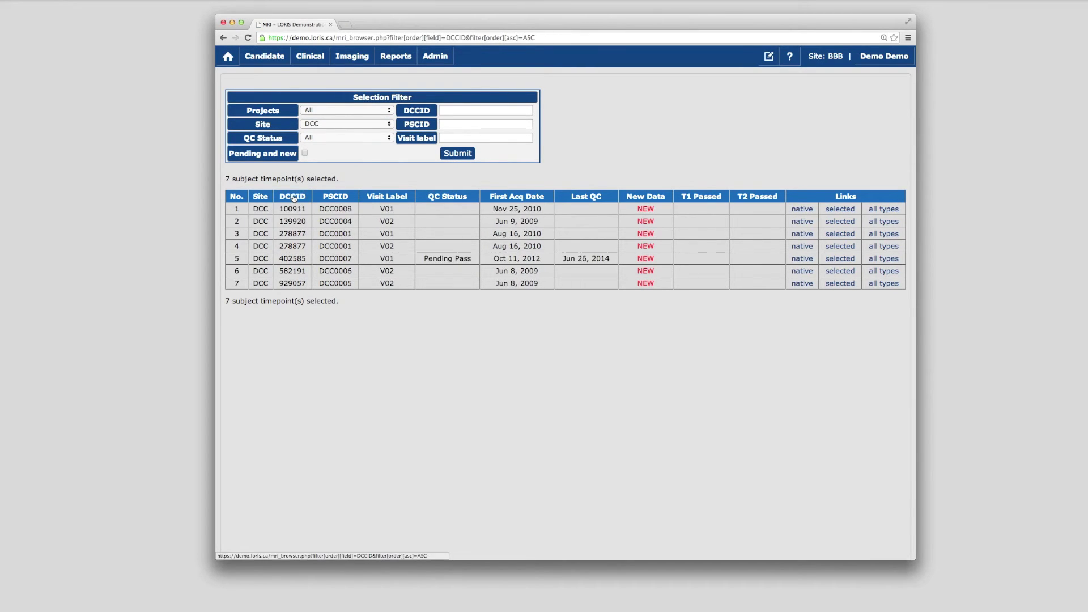
{"action": "left_click", "coordinate": [323, 199]}
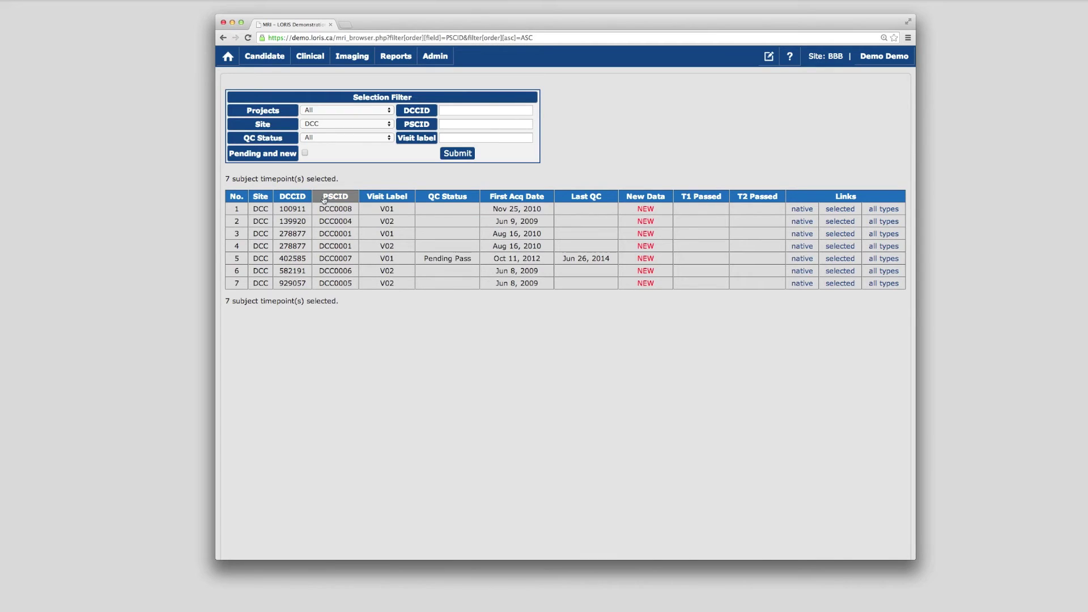
{"action": "left_click", "coordinate": [324, 198]}
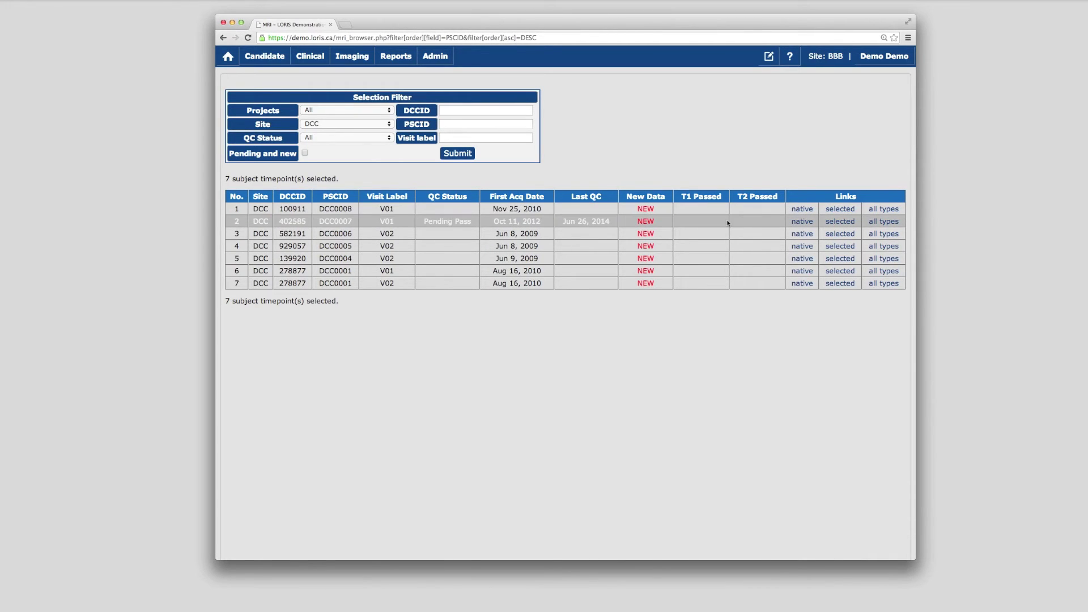
{"action": "left_click", "coordinate": [802, 221]}
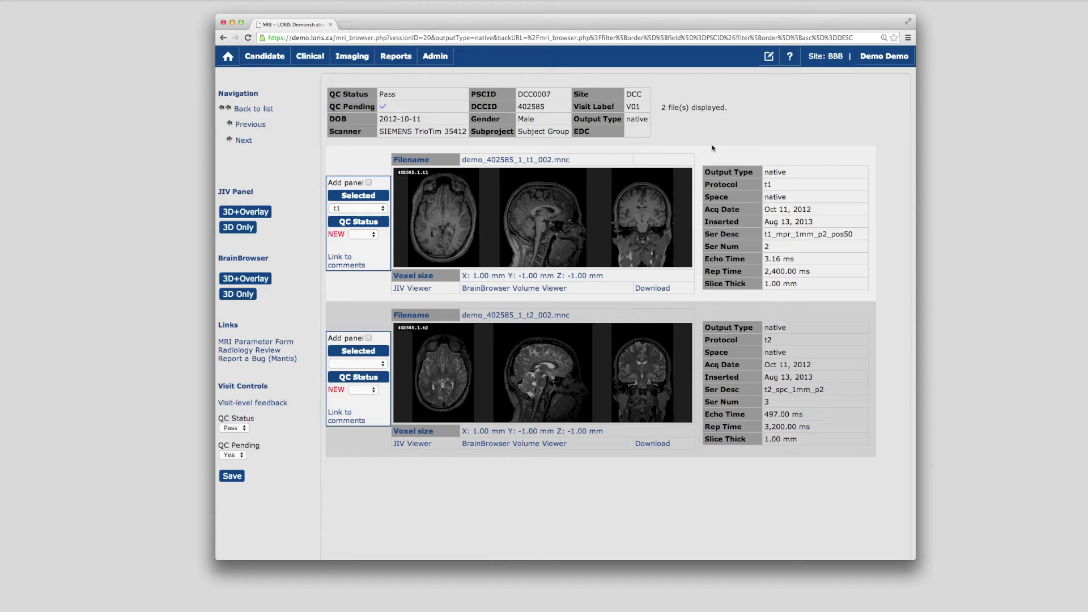
Step: Download the t1 scan demo_402585_1_t1_002.mnc and open it in the volume viewer
{"action": "left_click", "coordinate": [649, 290]}
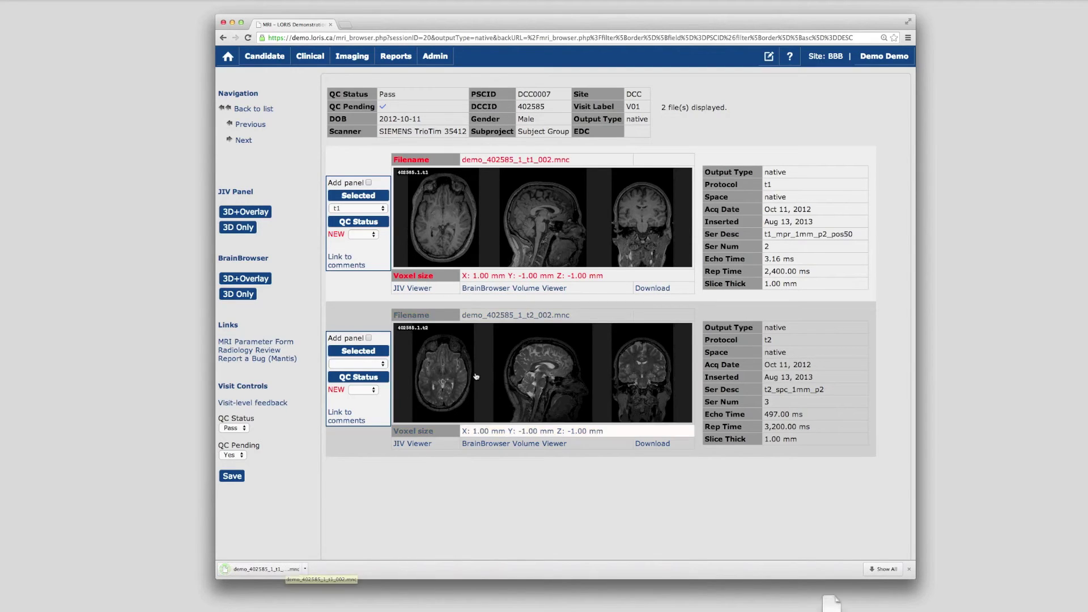
{"action": "left_click", "coordinate": [569, 245]}
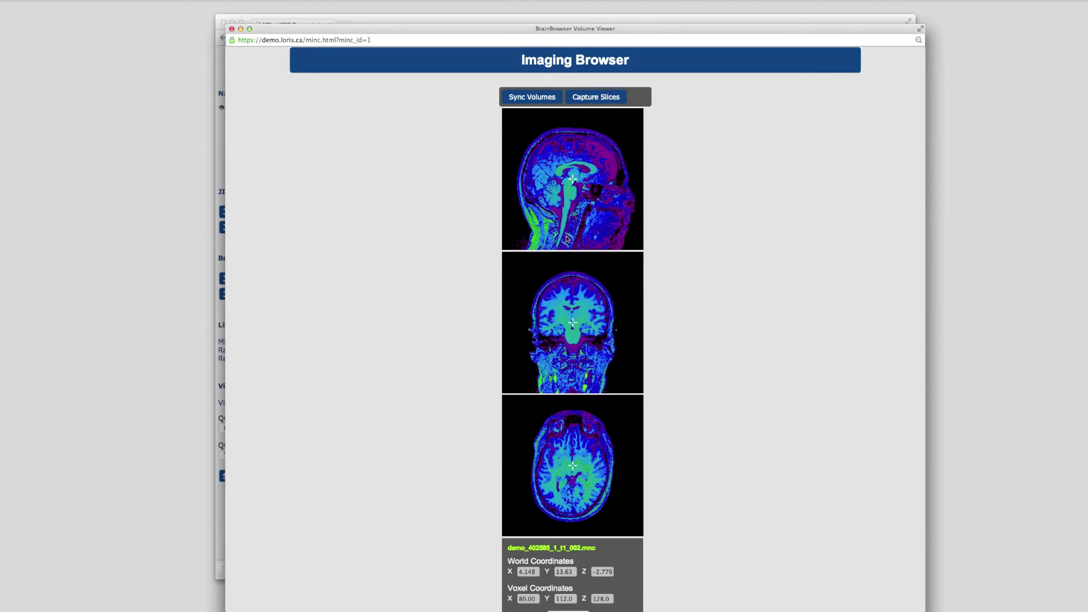
Step: Move the crosshair through the coronal and axial slices of the t1 volume
{"action": "scroll", "coordinate": [566, 205], "scroll_direction": "up", "scroll_amount": 5}
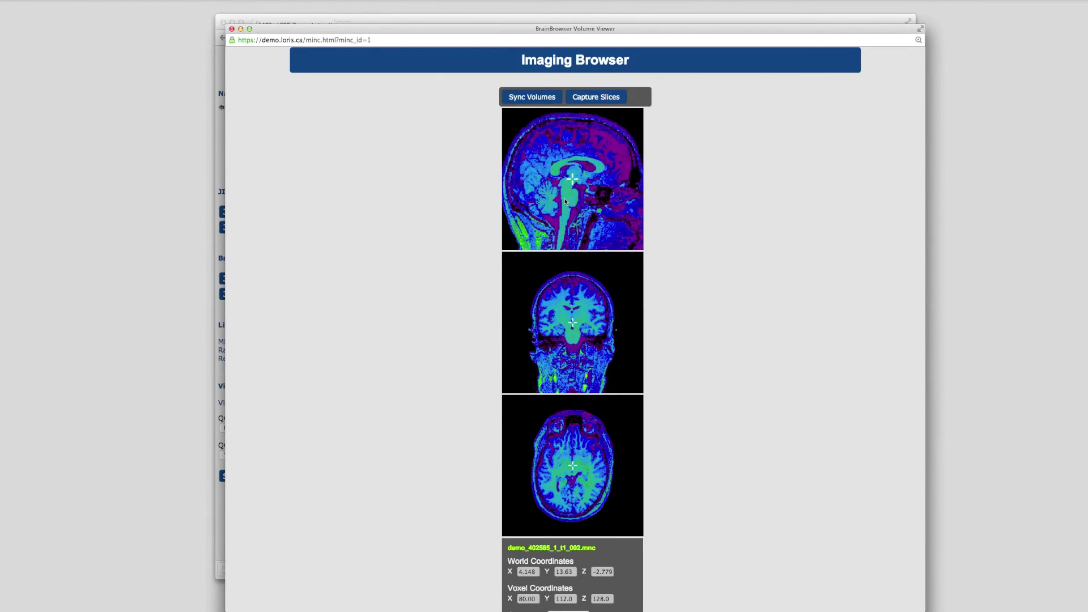
{"action": "scroll", "coordinate": [566, 201], "scroll_direction": "down", "scroll_amount": 4}
{"action": "left_click", "coordinate": [572, 335]}
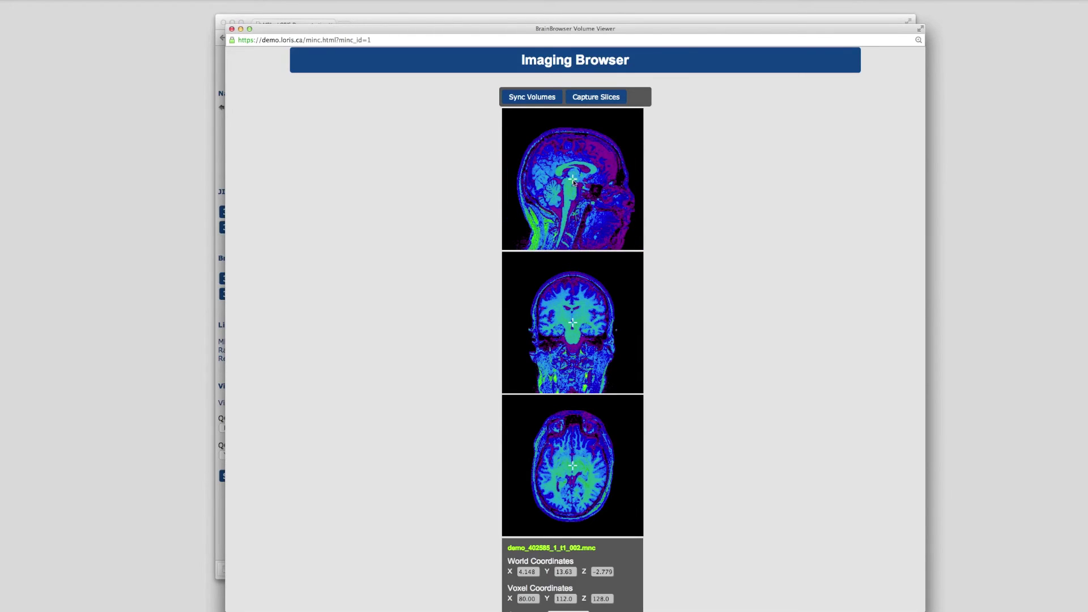
{"action": "left_click", "coordinate": [573, 347]}
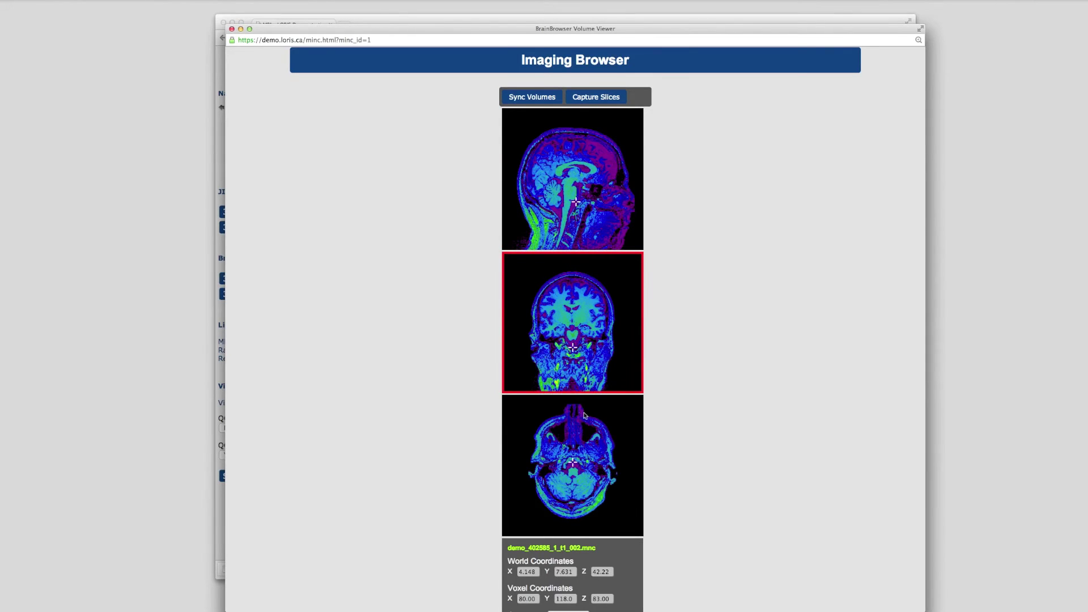
{"action": "left_click_drag", "start_coordinate": [573, 466], "coordinate": [560, 464]}
{"action": "key", "text": "Right"}
{"action": "key", "text": "Right"}
{"action": "key", "text": "Right"}
{"action": "key", "text": "Right"}
{"action": "key", "text": "Right"}
{"action": "key", "text": "Right"}
{"action": "key", "text": "Right"}
{"action": "key", "text": "Right"}
{"action": "key", "text": "Right"}
{"action": "key", "text": "Right"}
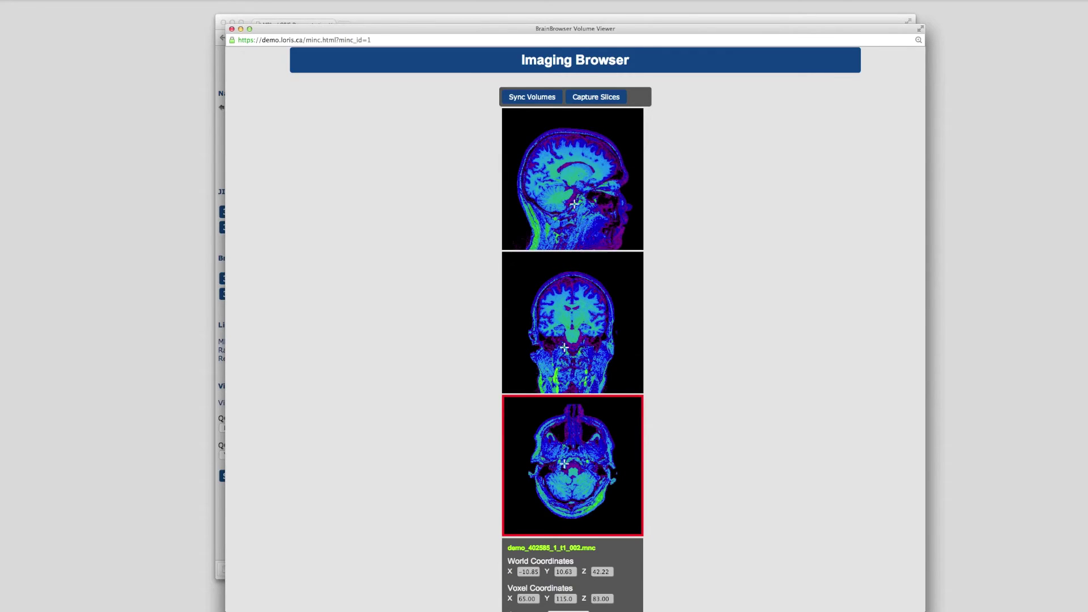
{"action": "scroll", "coordinate": [444, 422], "scroll_direction": "down", "scroll_amount": 4}
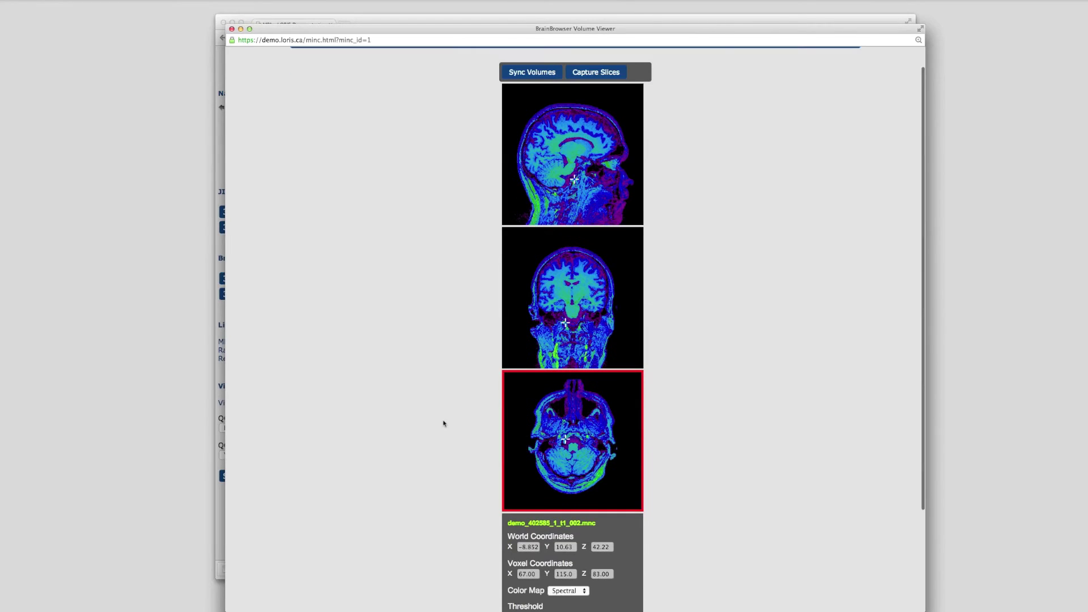
Step: Switch the color map to Gray, raise the lower threshold, and close the viewer
{"action": "left_click", "coordinate": [556, 514]}
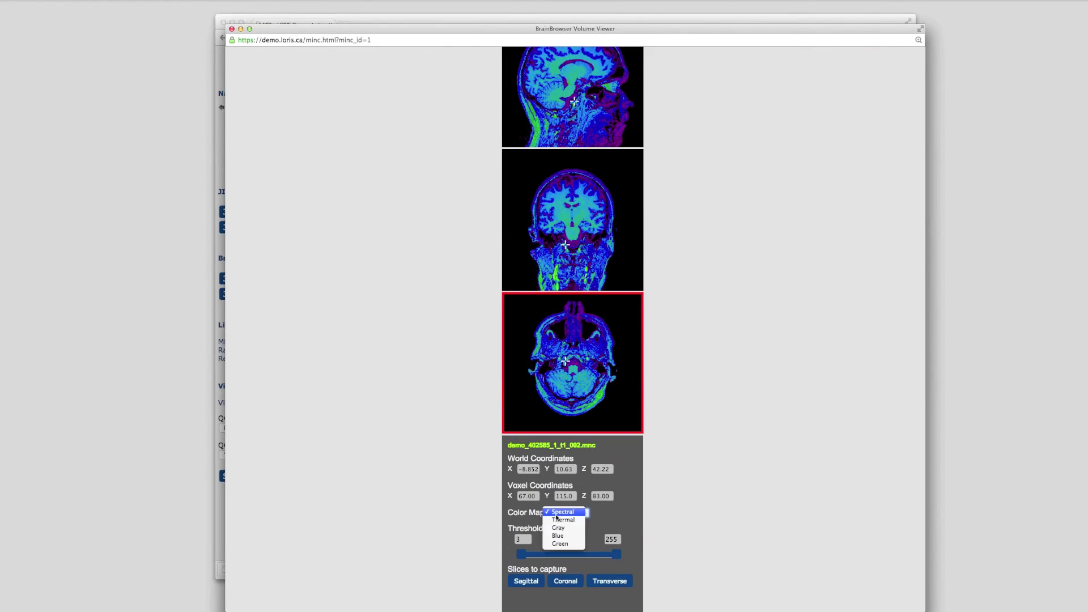
{"action": "left_click", "coordinate": [564, 524]}
{"action": "left_click_drag", "start_coordinate": [522, 554], "coordinate": [530, 557]}
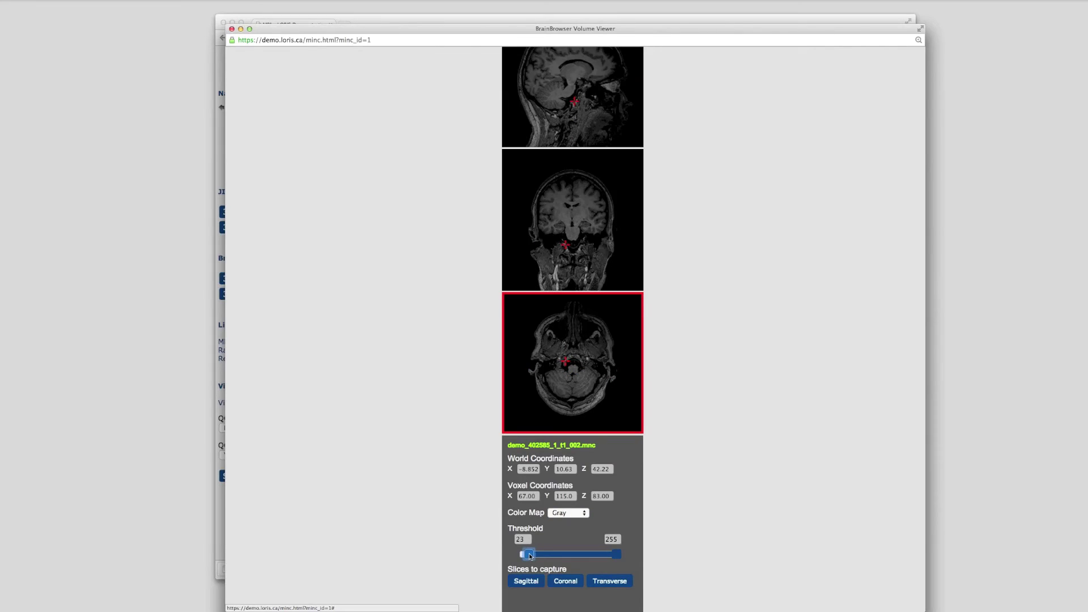
{"action": "left_click", "coordinate": [575, 364]}
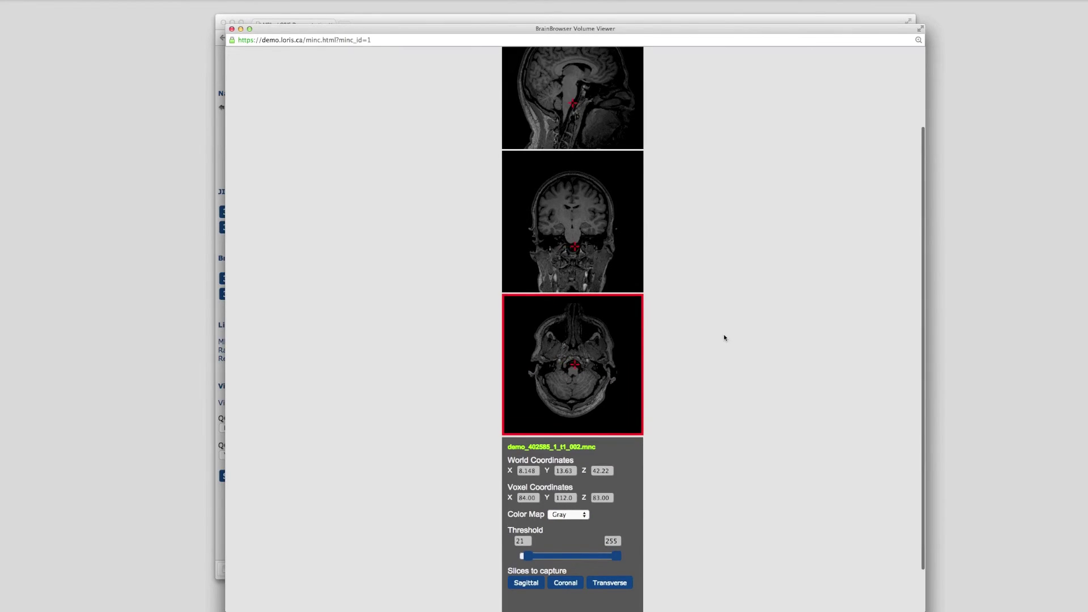
{"action": "scroll", "coordinate": [723, 338], "scroll_direction": "up", "scroll_amount": 3}
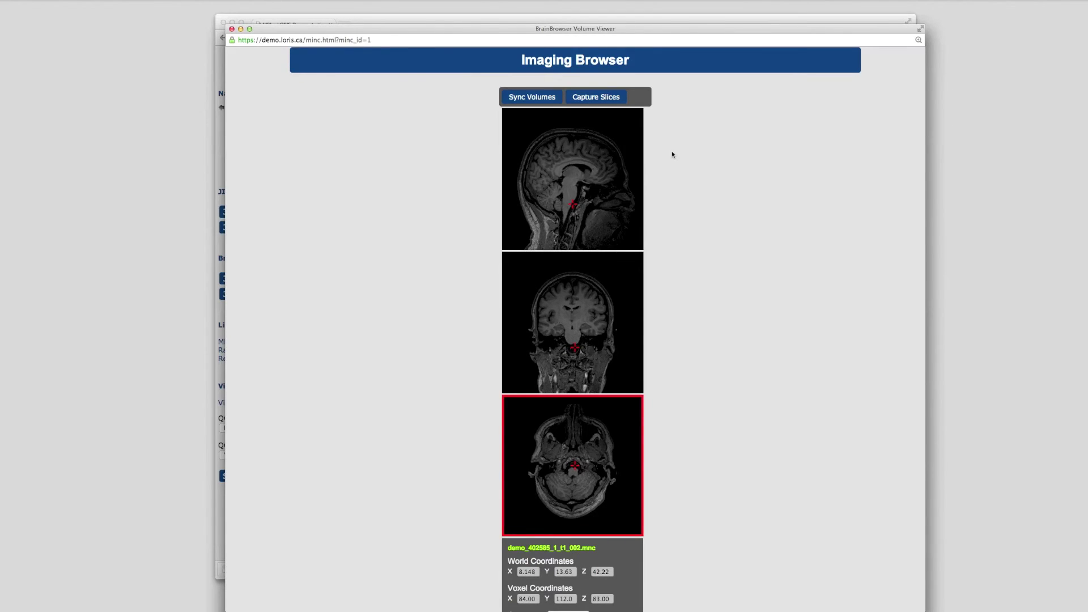
{"action": "left_click", "coordinate": [240, 29]}
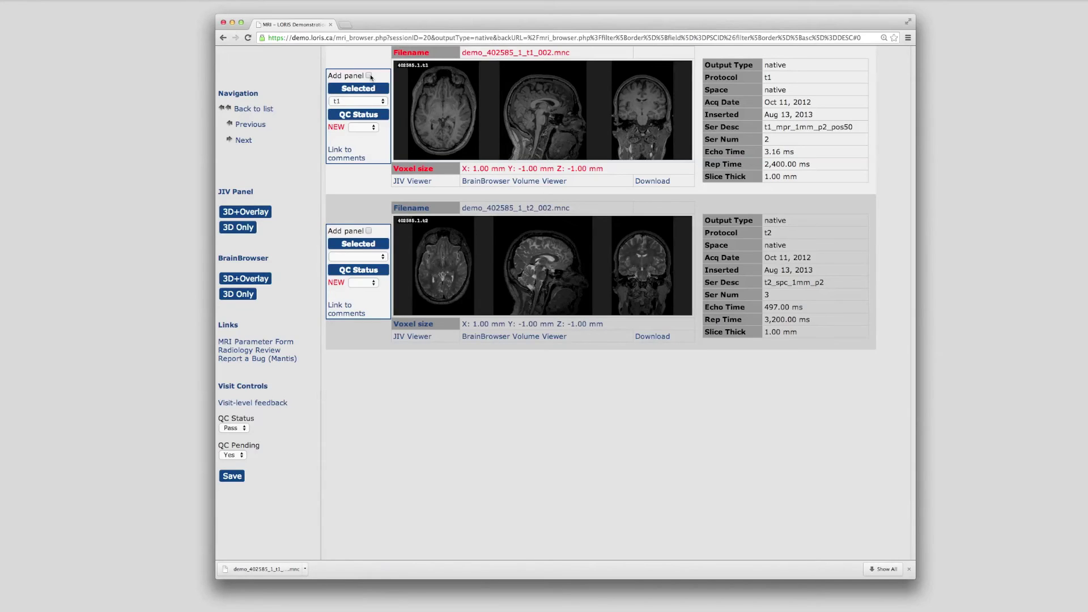
Step: Open the t1 and t2 scans together in the overlay viewer
{"action": "scroll", "coordinate": [371, 77], "scroll_direction": "up", "scroll_amount": 3}
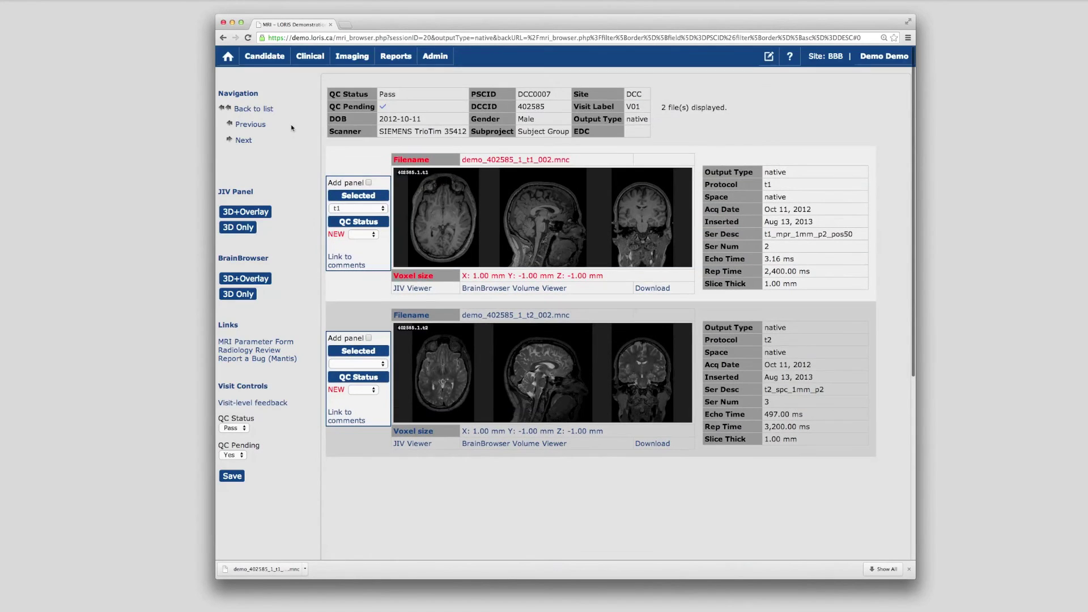
{"action": "left_click", "coordinate": [368, 182]}
{"action": "left_click", "coordinate": [245, 278]}
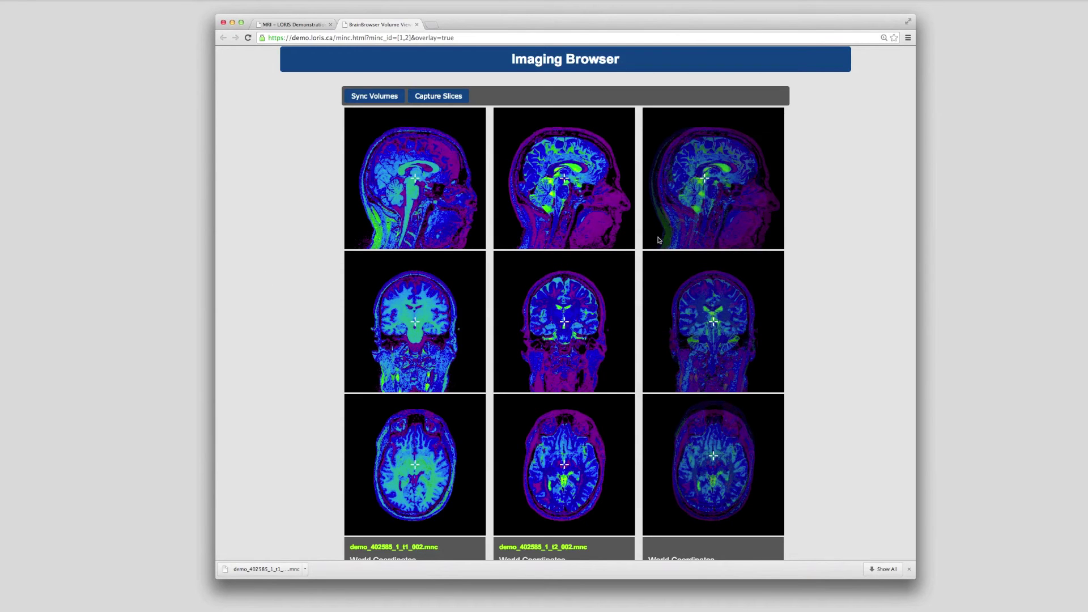
Step: Reposition the crosshair in the third sagittal and axial panels, then close the viewer
{"action": "left_click_drag", "start_coordinate": [707, 189], "coordinate": [722, 200]}
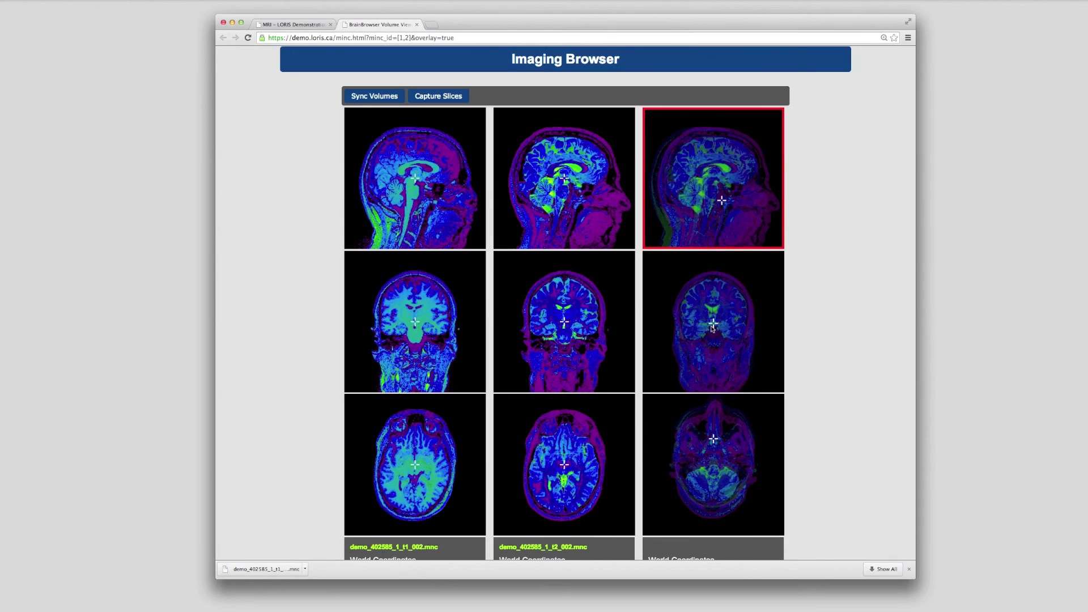
{"action": "scroll", "coordinate": [711, 329], "scroll_direction": "up", "scroll_amount": 2}
{"action": "scroll", "coordinate": [712, 329], "scroll_direction": "down", "scroll_amount": 3}
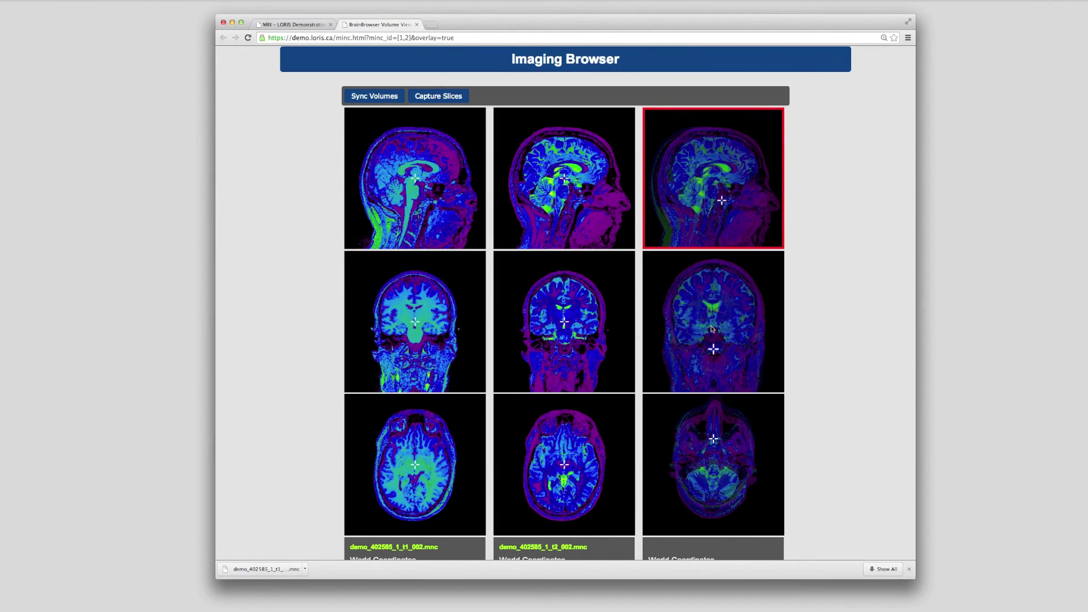
{"action": "scroll", "coordinate": [712, 329], "scroll_direction": "down", "scroll_amount": 1}
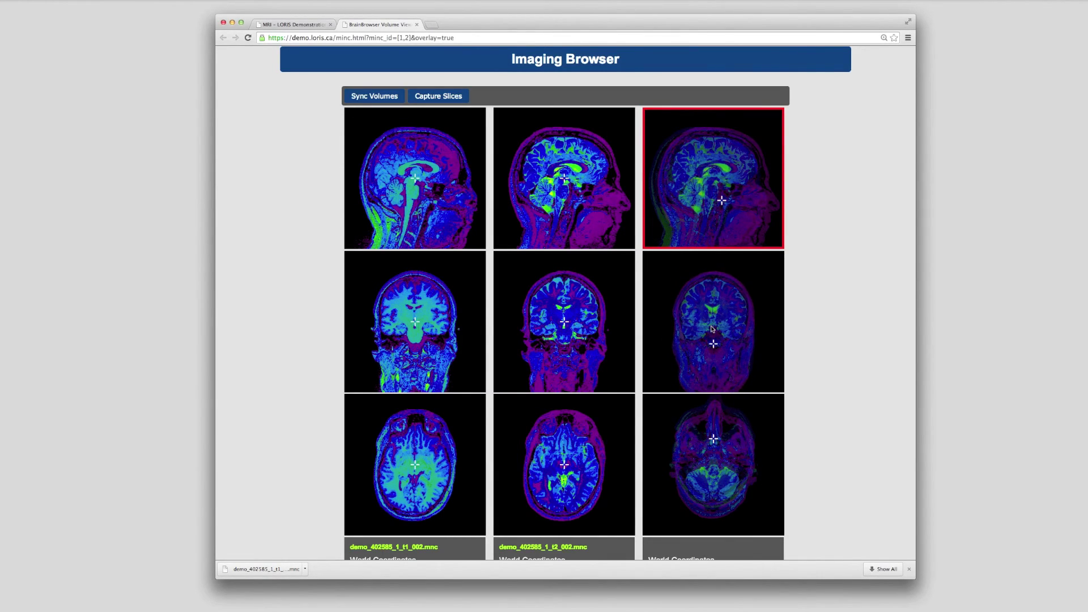
{"action": "left_click", "coordinate": [698, 474]}
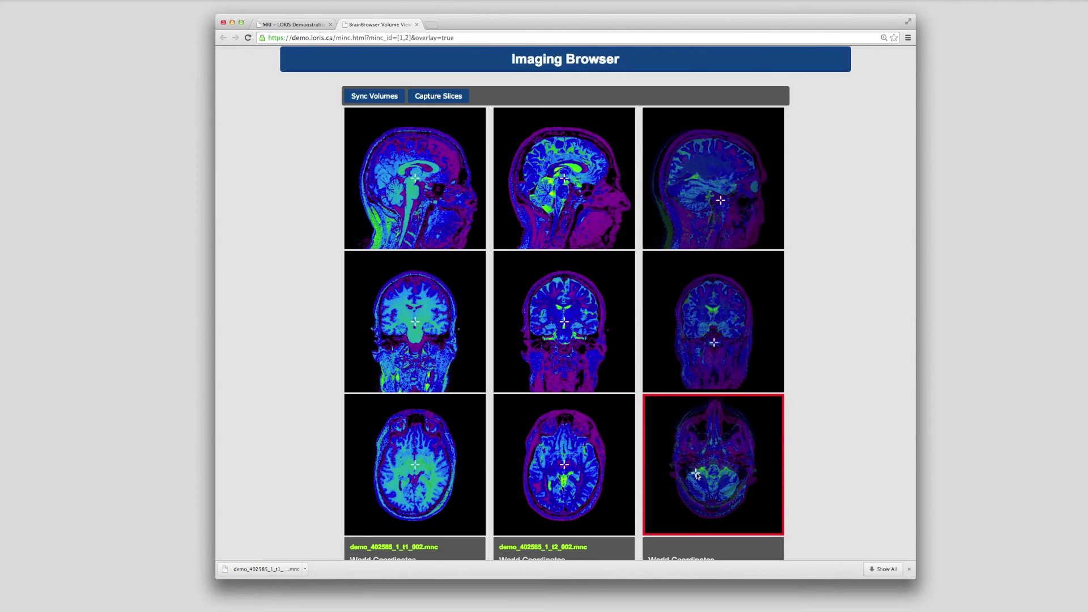
{"action": "left_click_drag", "start_coordinate": [698, 475], "coordinate": [697, 475]}
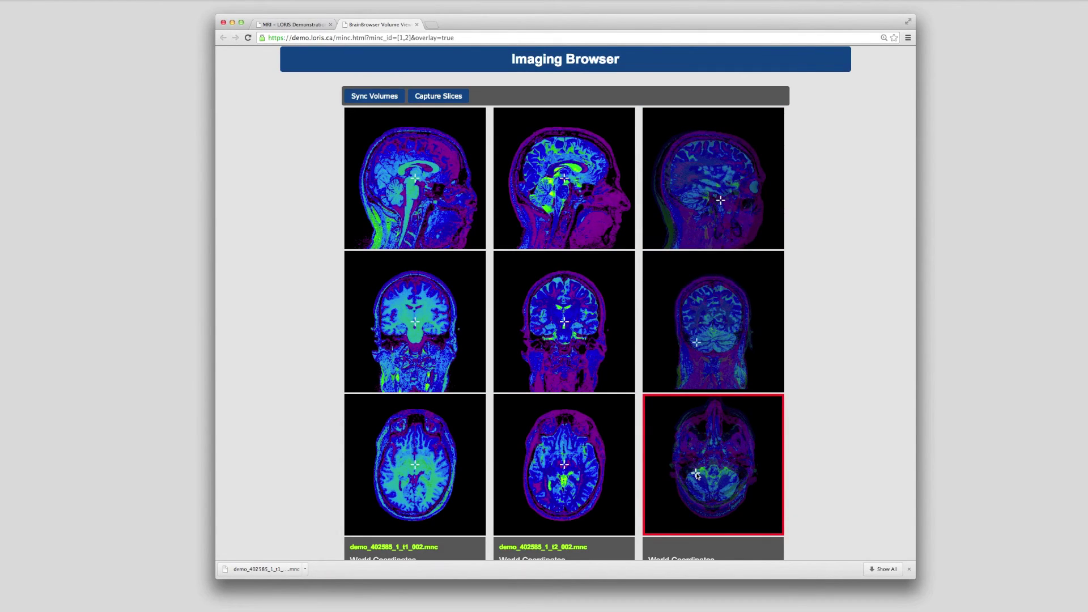
{"action": "left_click", "coordinate": [417, 25]}
{"action": "left_click", "coordinate": [363, 234]}
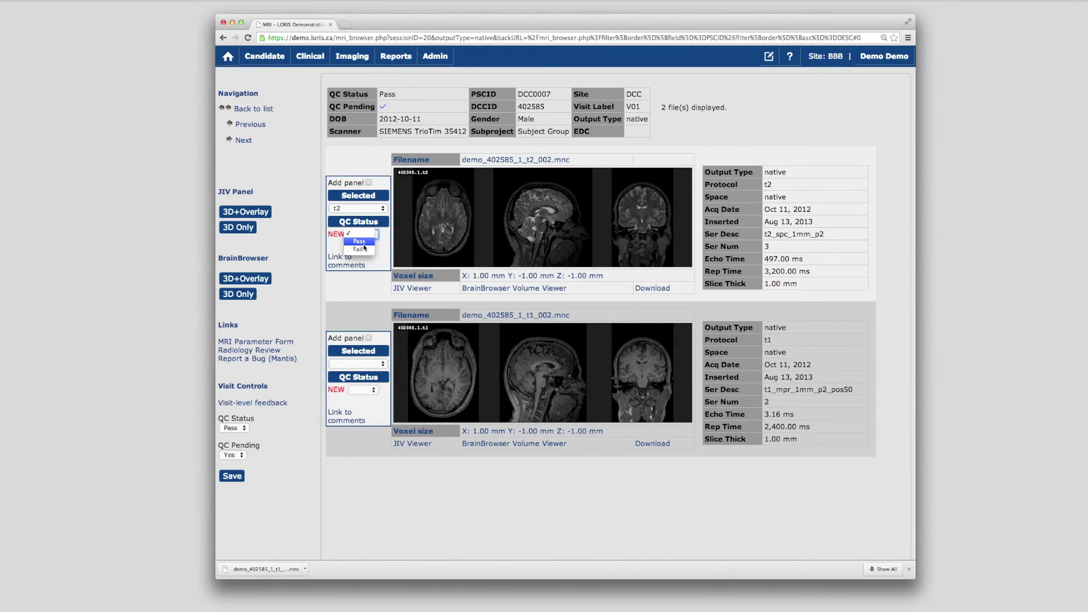
Step: Mark the t2 and t1 scans Pass, set the second file's type to t1, and open t1's QC comments
{"action": "left_click", "coordinate": [363, 244]}
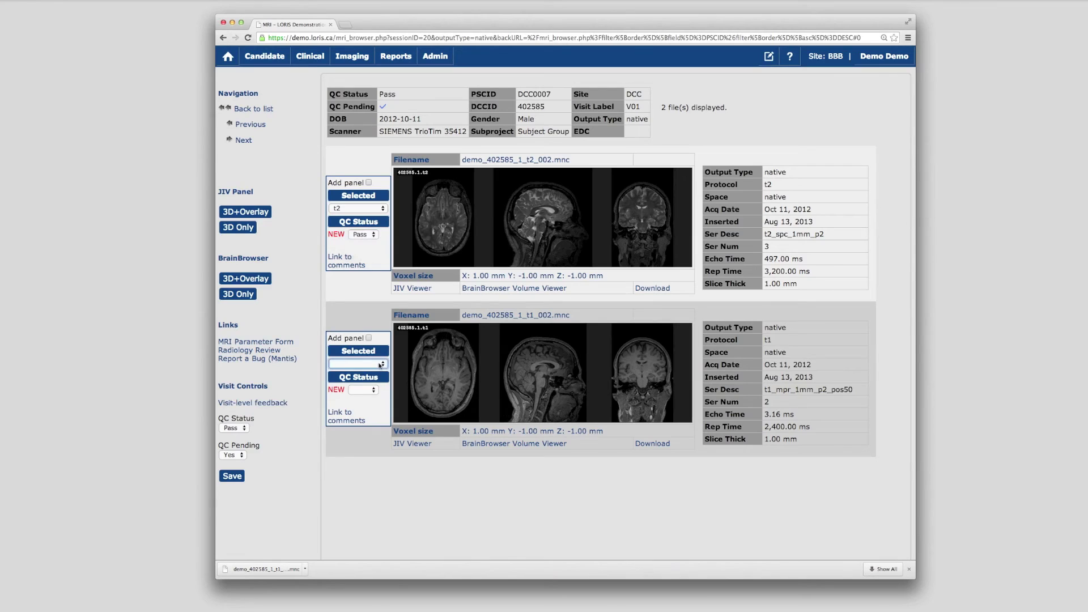
{"action": "left_click", "coordinate": [363, 363]}
{"action": "left_click", "coordinate": [368, 389]}
{"action": "left_click", "coordinate": [364, 390]}
{"action": "left_click", "coordinate": [345, 408]}
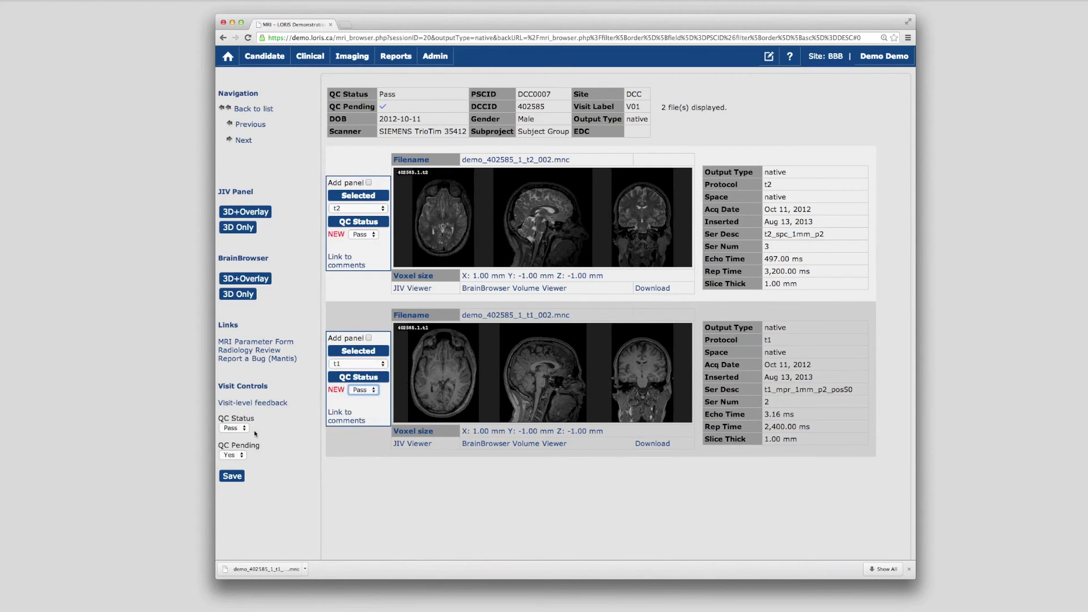
{"action": "left_click", "coordinate": [232, 429]}
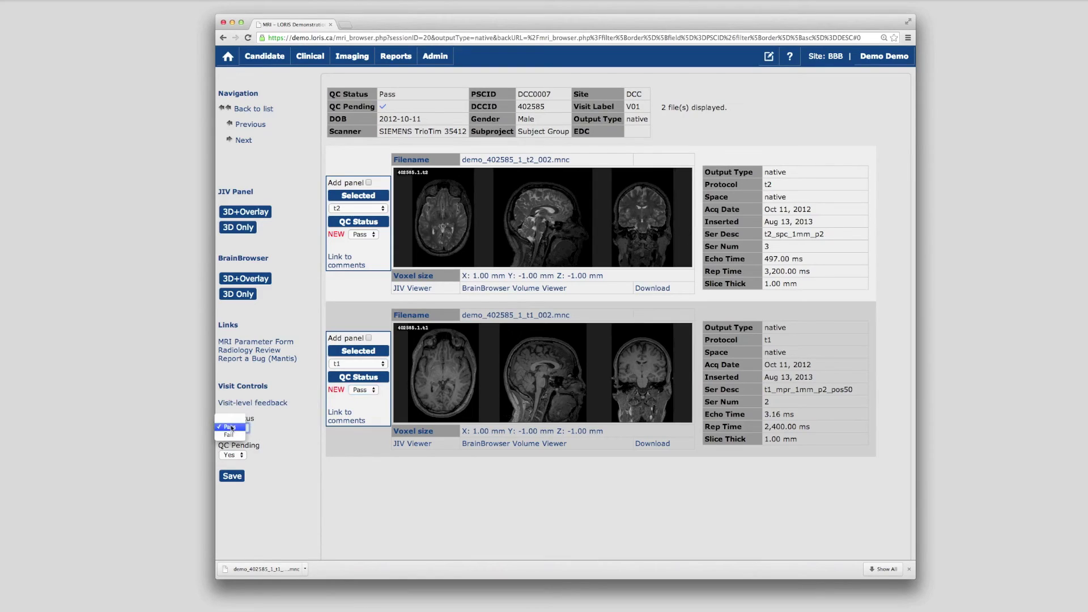
{"action": "left_click", "coordinate": [232, 427]}
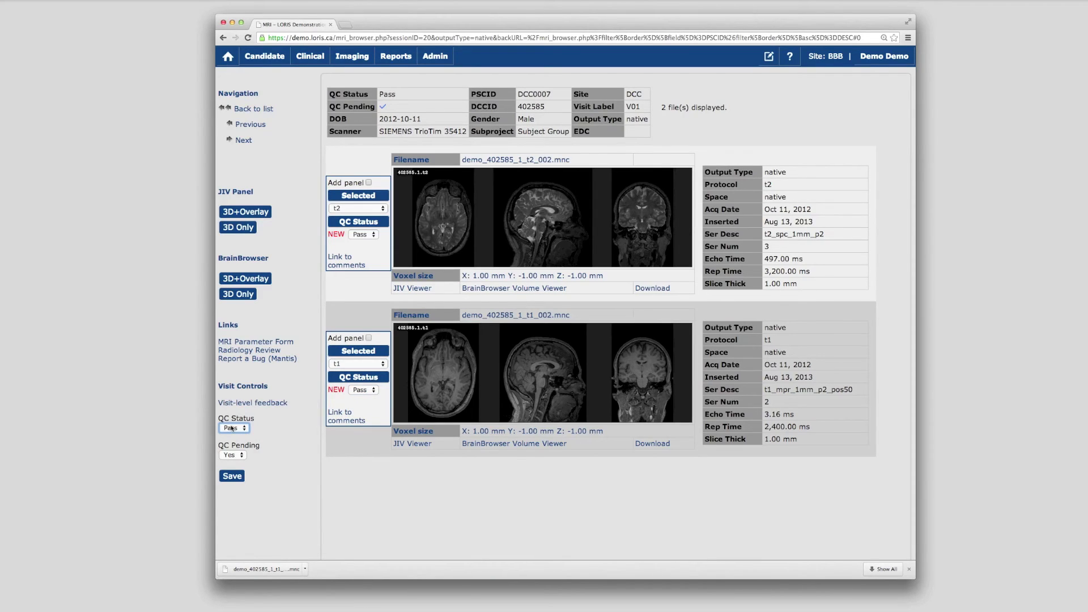
{"action": "left_click", "coordinate": [333, 422]}
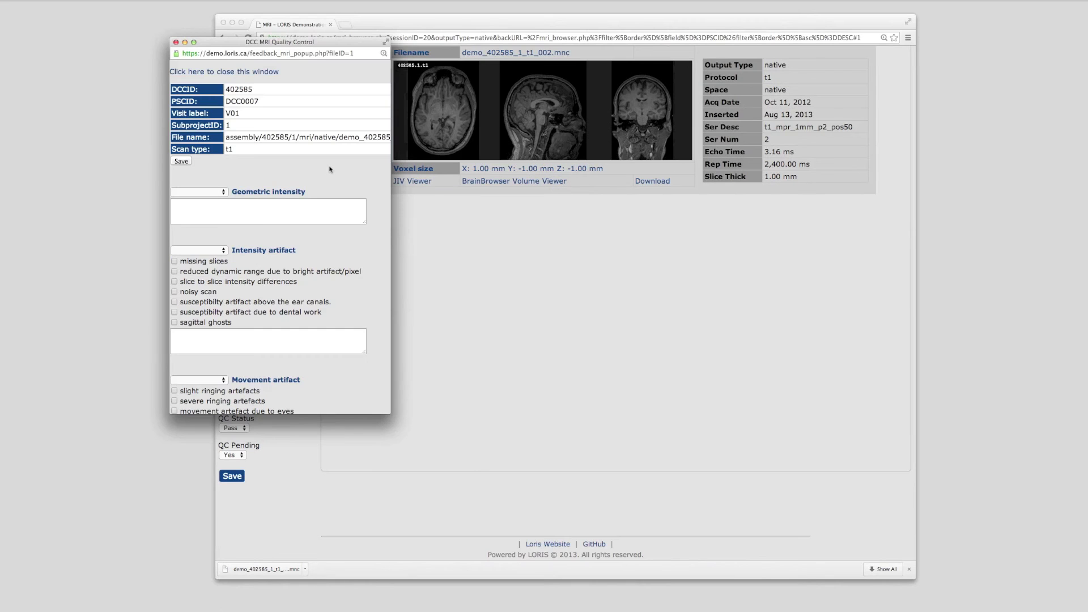
Step: Rate t1 geometric intensity Good and intensity artifact Fair with noisy scan flagged
{"action": "left_click", "coordinate": [223, 191]}
{"action": "left_click", "coordinate": [222, 200]}
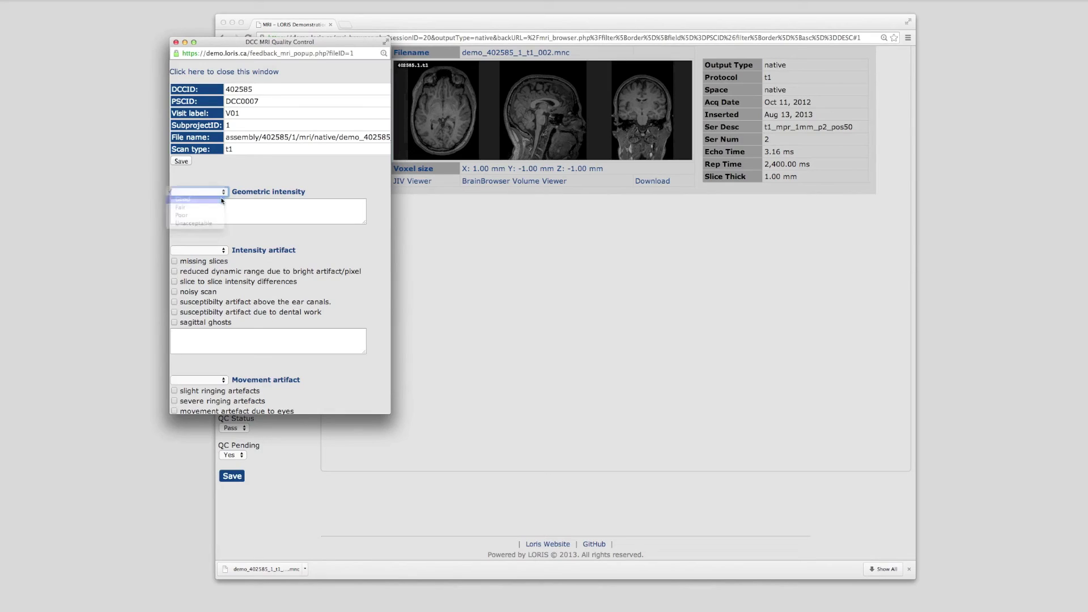
{"action": "left_click", "coordinate": [211, 253]}
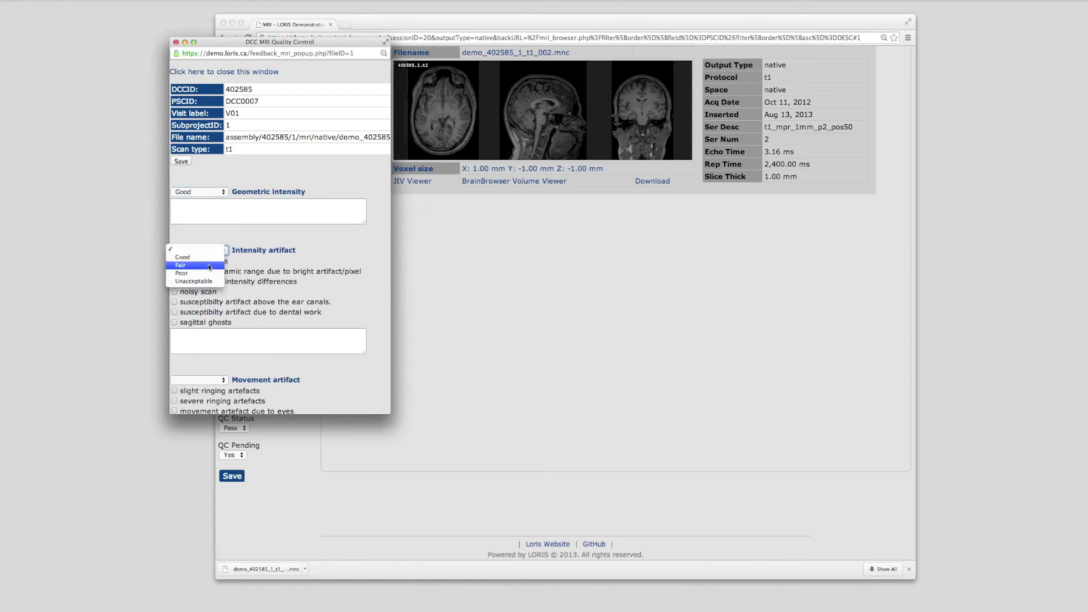
{"action": "left_click", "coordinate": [208, 266]}
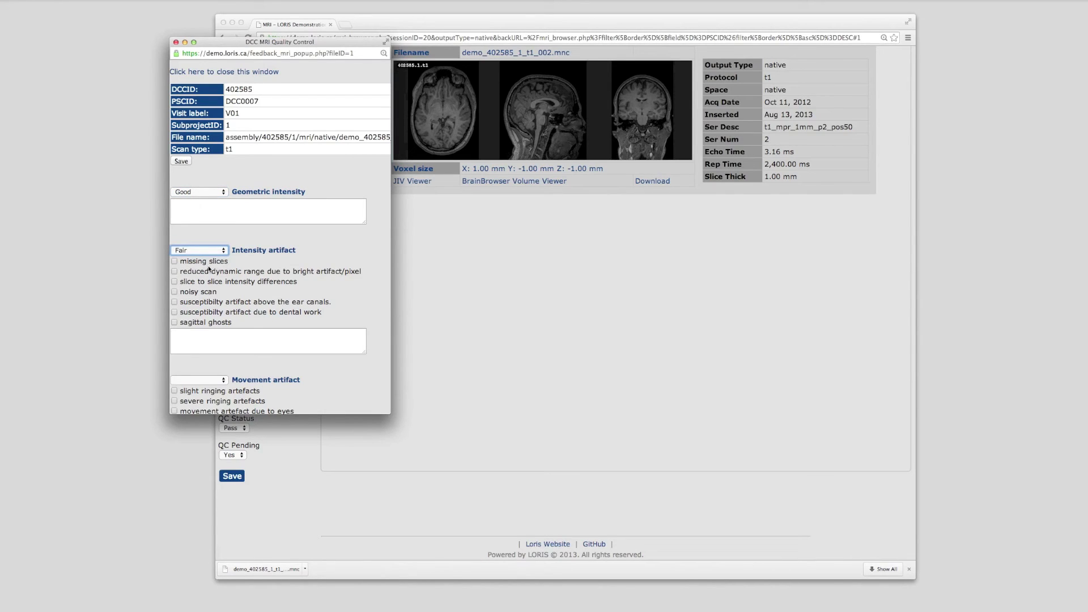
{"action": "left_click", "coordinate": [175, 292]}
Step: Rate movement artifact Poor with severe ringing, comment 'too much movement', and save the feedback
{"action": "left_click", "coordinate": [203, 380]}
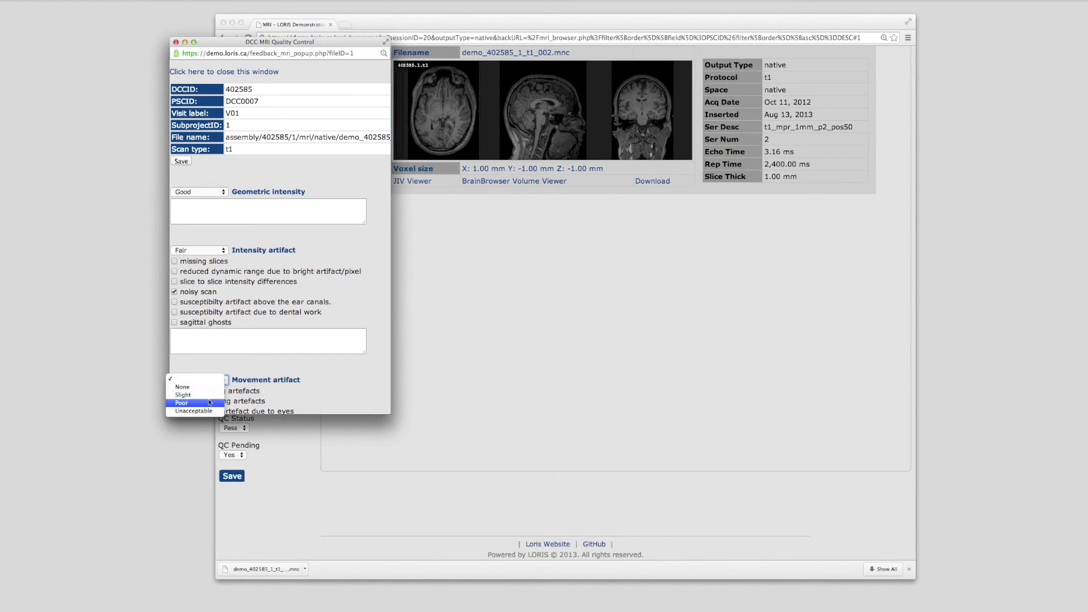
{"action": "left_click", "coordinate": [210, 403]}
{"action": "scroll", "coordinate": [261, 368], "scroll_direction": "down", "scroll_amount": 1}
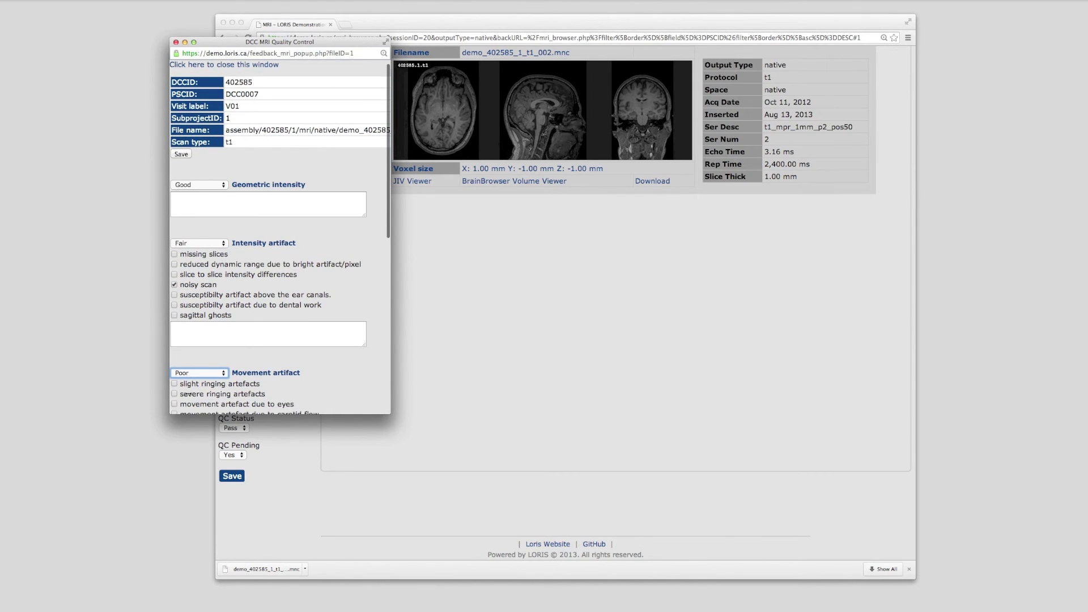
{"action": "left_click", "coordinate": [175, 394]}
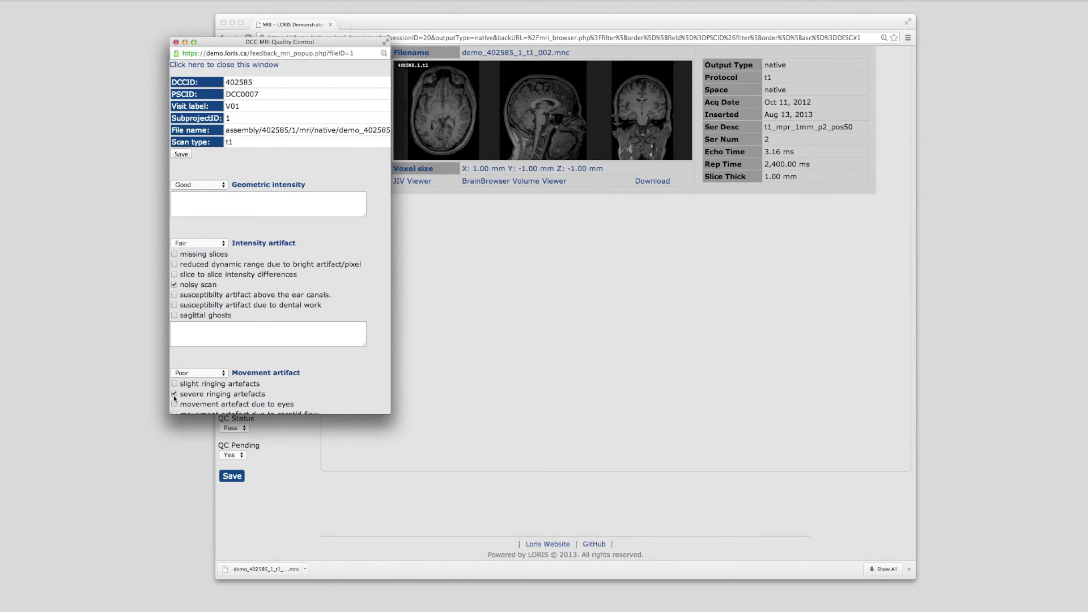
{"action": "scroll", "coordinate": [214, 397], "scroll_direction": "down", "scroll_amount": 4}
{"action": "left_click", "coordinate": [223, 397]}
{"action": "type", "text": "too much movement"}
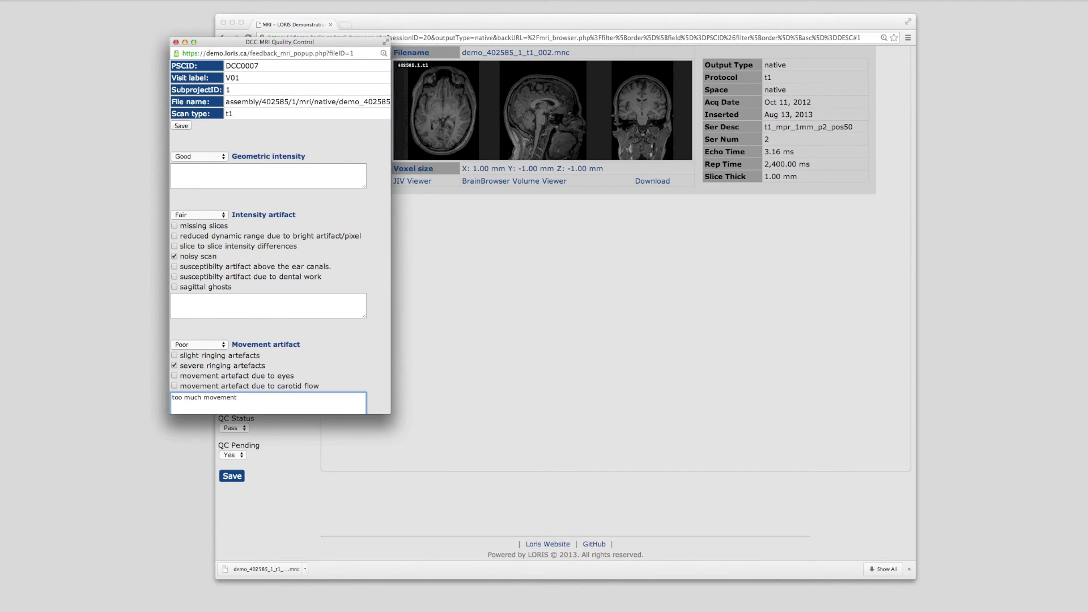
{"action": "left_click", "coordinate": [183, 126]}
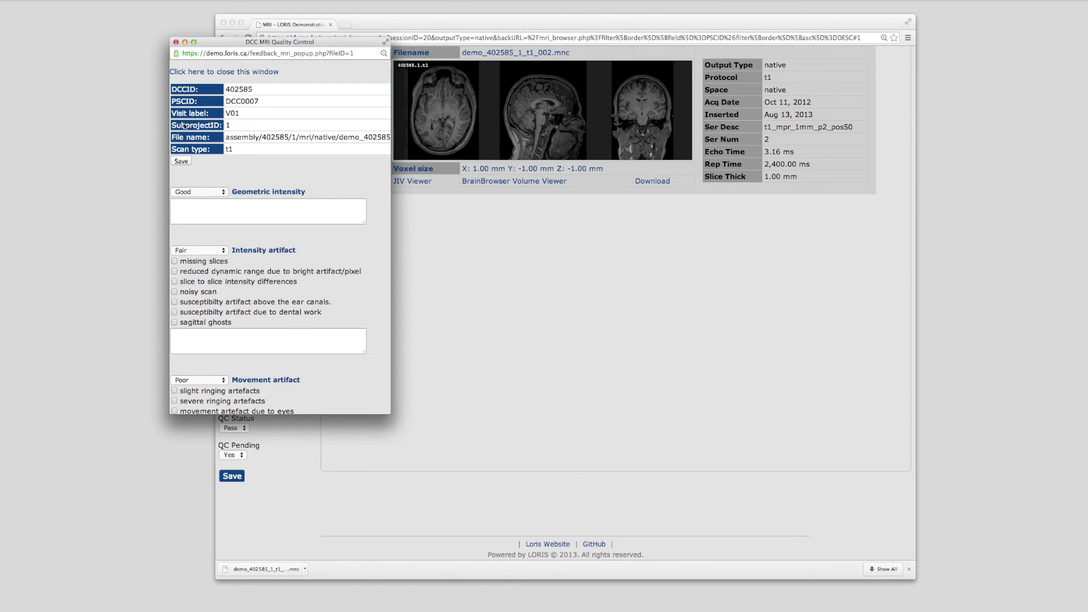
Step: Close the t1 QC comments form and bring up the Reports menu
{"action": "left_click", "coordinate": [176, 42]}
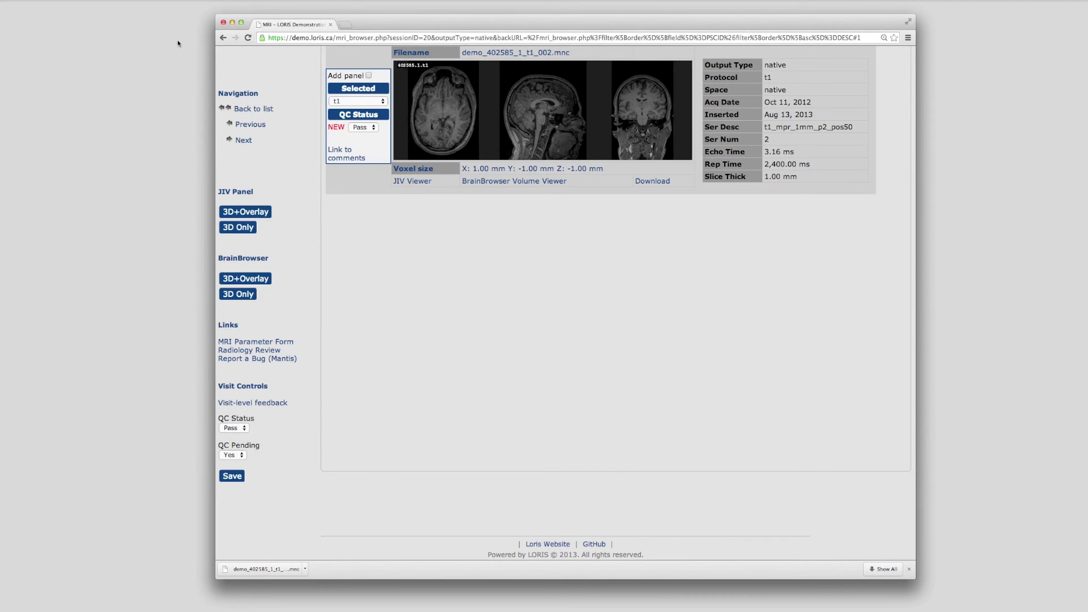
{"action": "left_click_drag", "start_coordinate": [377, 26], "coordinate": [331, 21]}
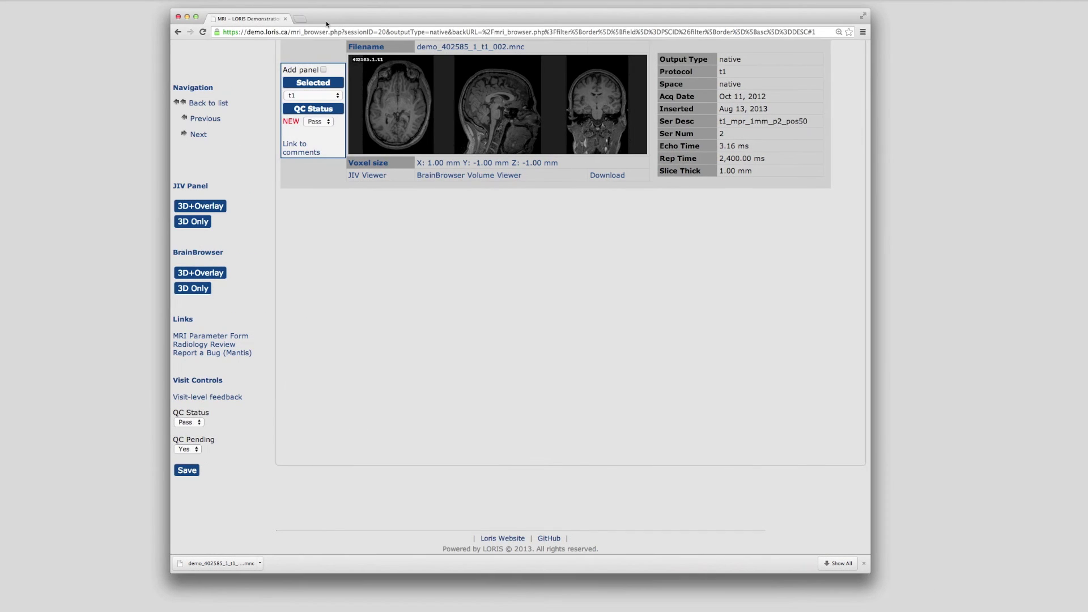
{"action": "scroll", "coordinate": [260, 71], "scroll_direction": "up", "scroll_amount": 5}
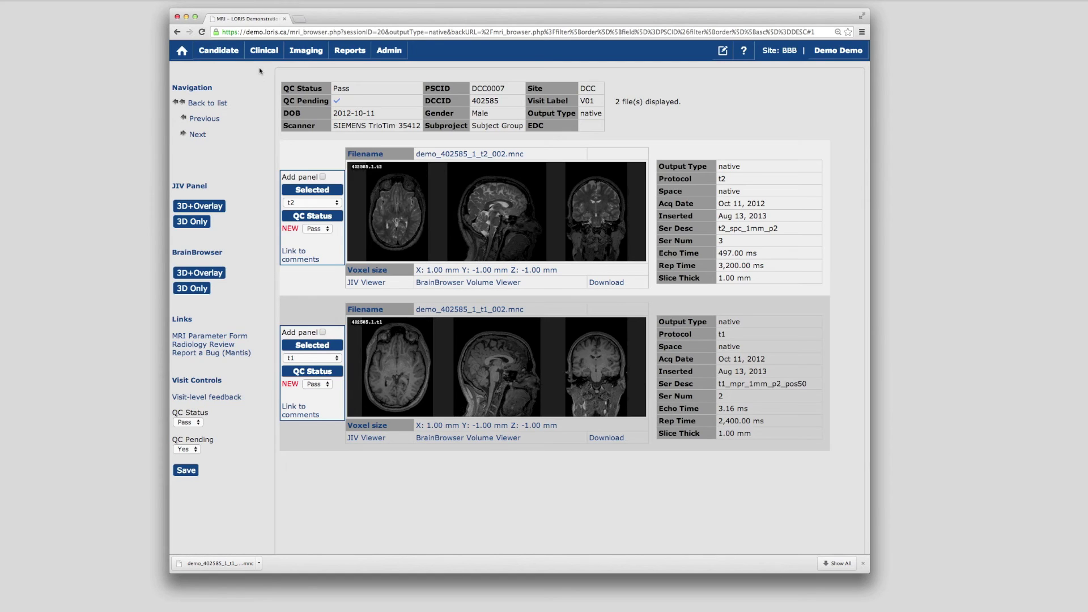
{"action": "left_click", "coordinate": [354, 52]}
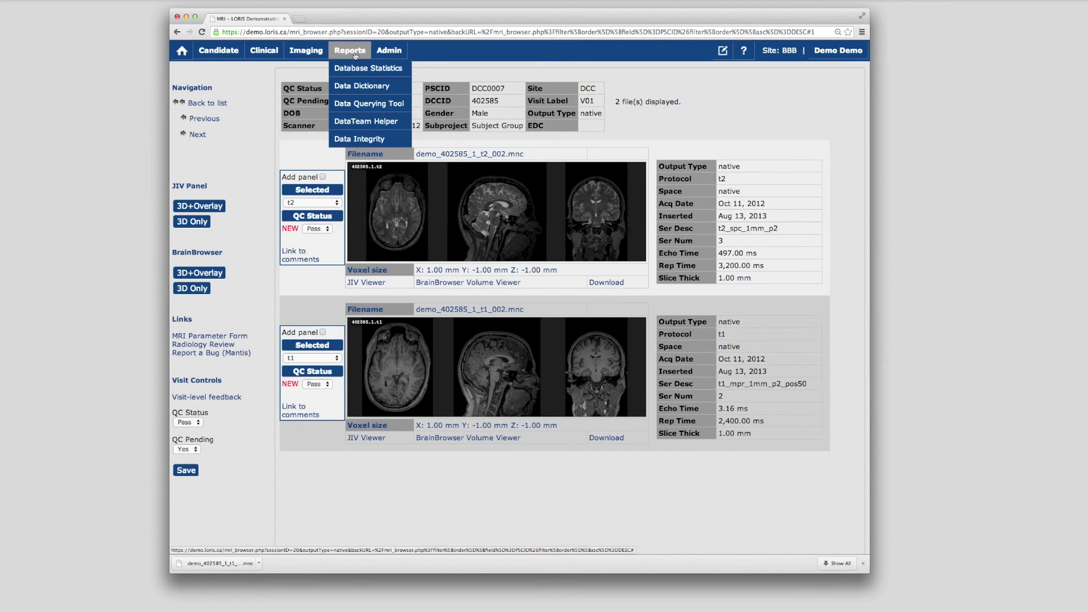
Step: Open Database Statistics and view its demographic, behavioural and imaging statistics
{"action": "left_click", "coordinate": [401, 72]}
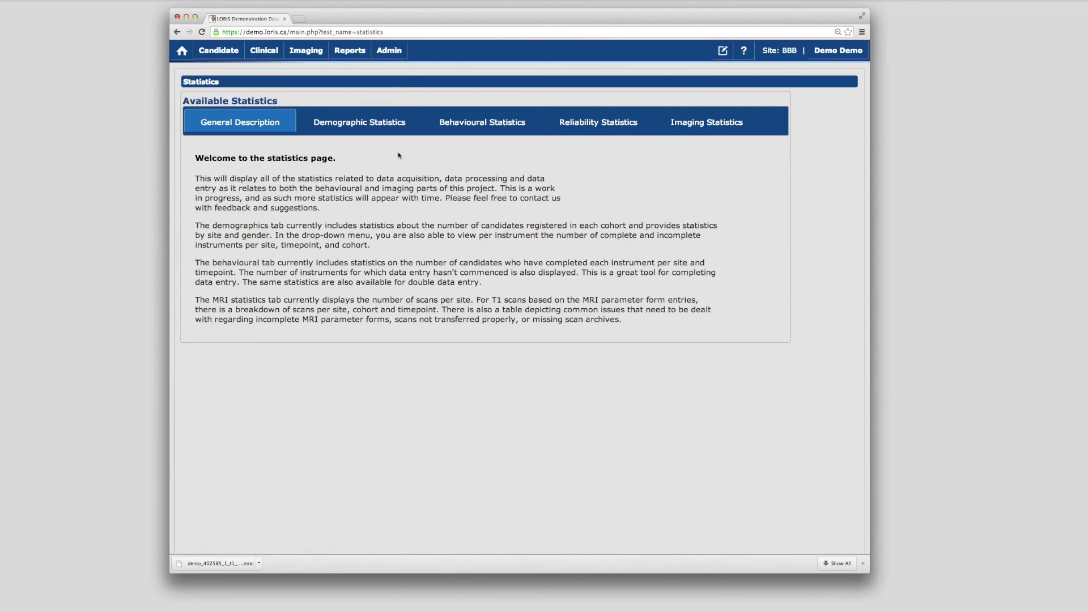
{"action": "left_click", "coordinate": [389, 122]}
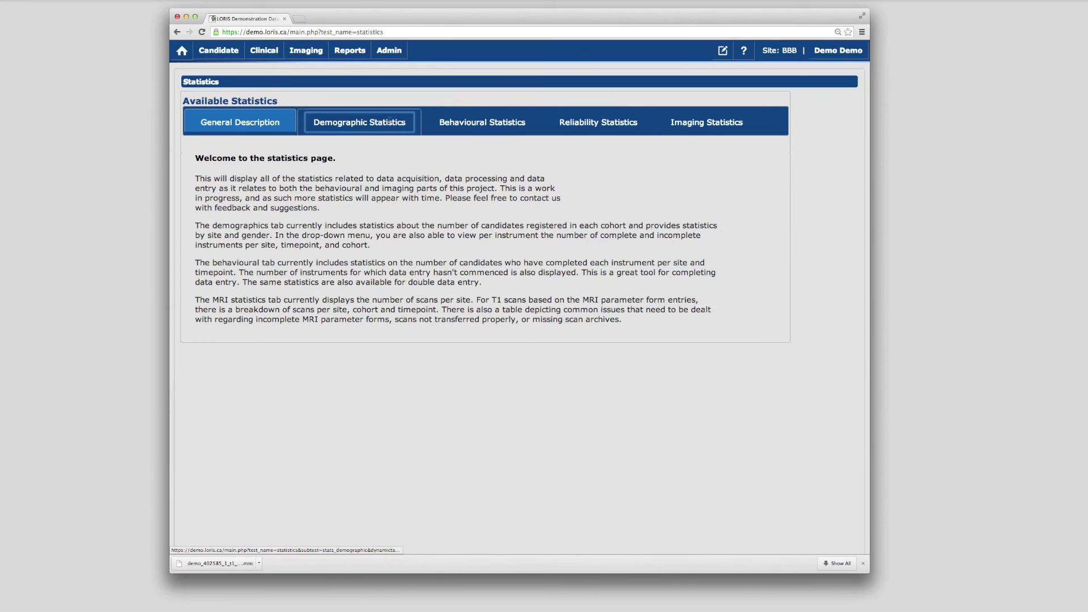
{"action": "left_click", "coordinate": [456, 126]}
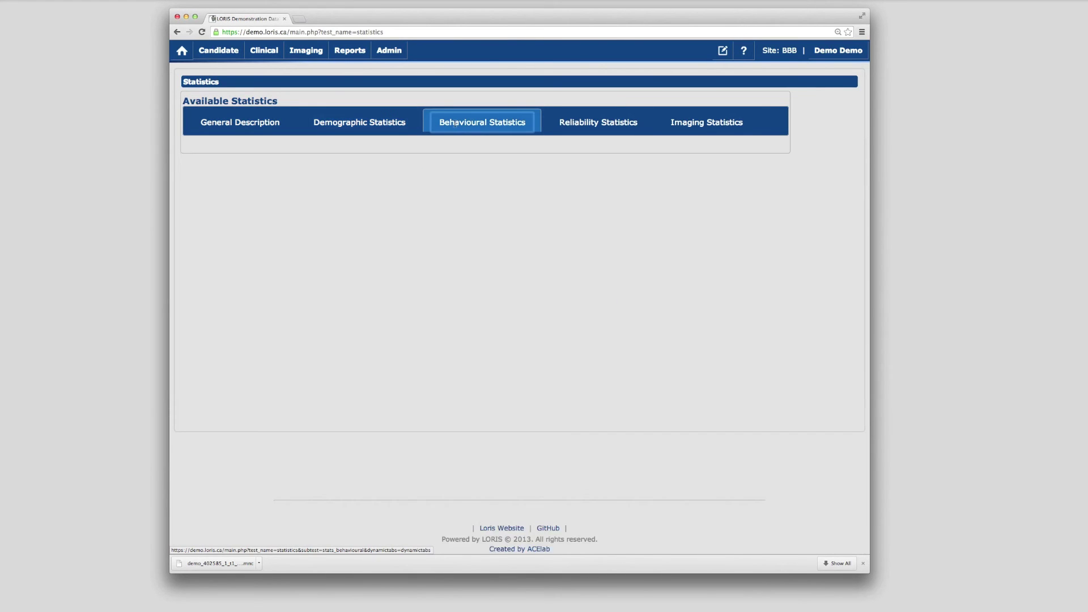
{"action": "left_click", "coordinate": [702, 125]}
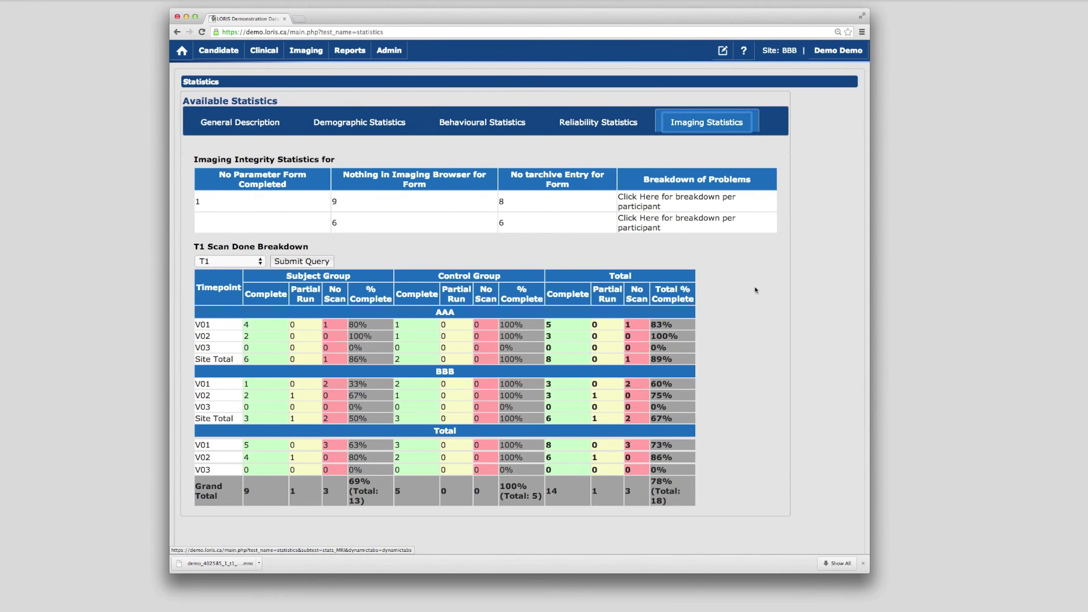
Step: Break the imaging statistics down by T1 and T2 scans, then open the Data Querying Tool
{"action": "scroll", "coordinate": [755, 290], "scroll_direction": "down", "scroll_amount": 4}
{"action": "scroll", "coordinate": [755, 290], "scroll_direction": "up", "scroll_amount": 4}
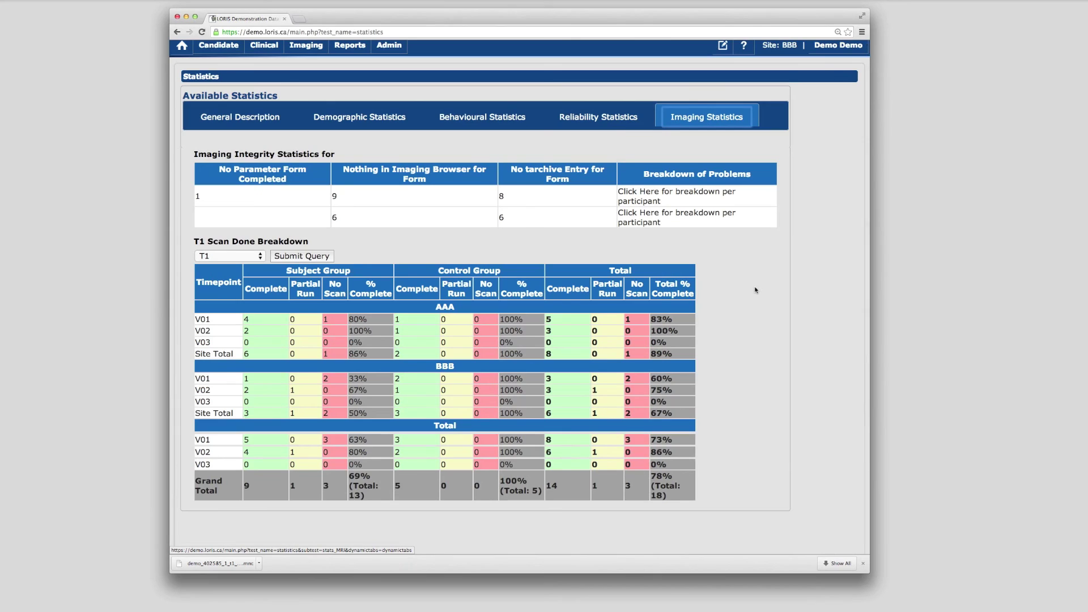
{"action": "left_click", "coordinate": [201, 256]}
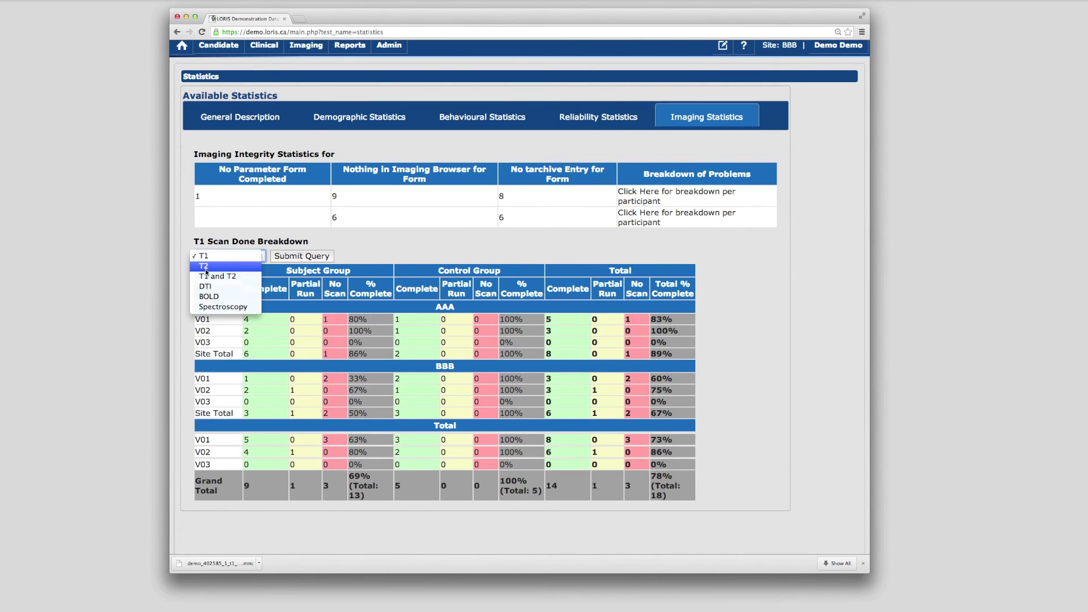
{"action": "left_click", "coordinate": [208, 276]}
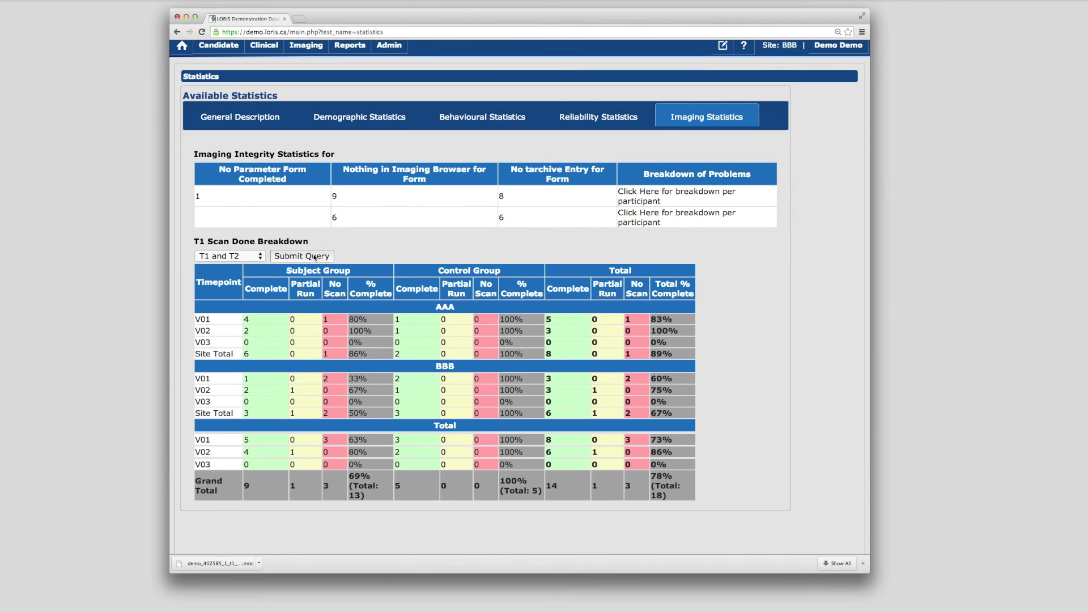
{"action": "left_click", "coordinate": [356, 51]}
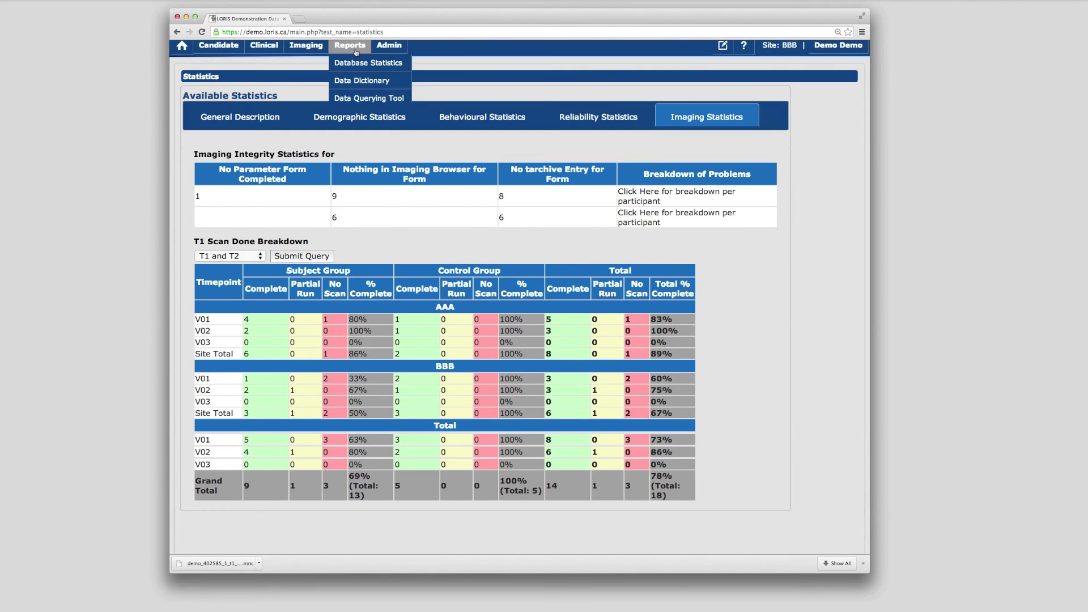
{"action": "left_click", "coordinate": [361, 99]}
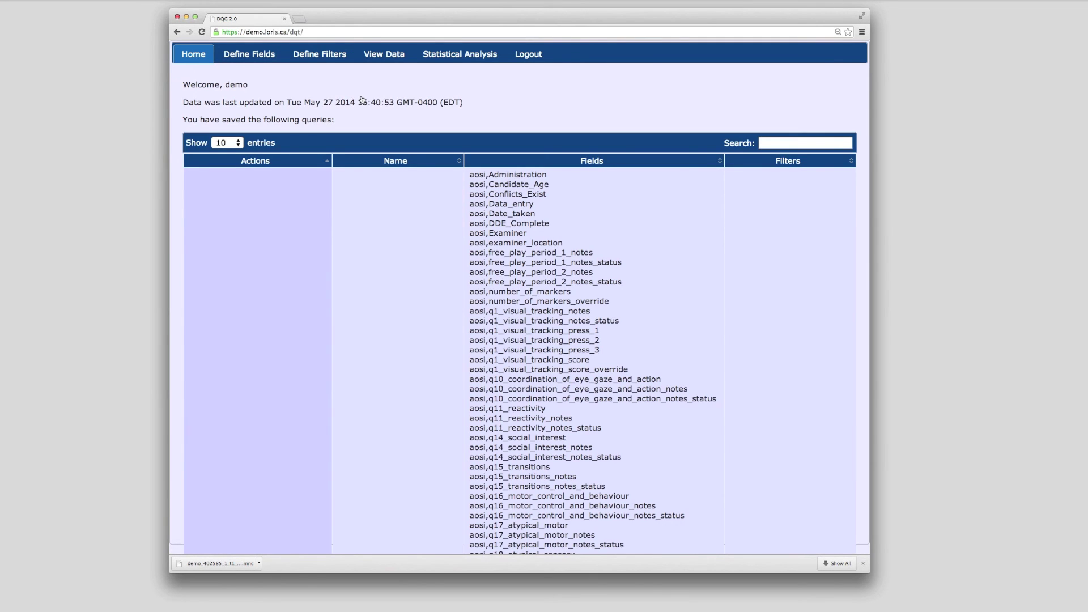
Step: Load saved query aaDemoQuery, sorted by name, and remove demographics,Failure from its fields
{"action": "left_click", "coordinate": [392, 163]}
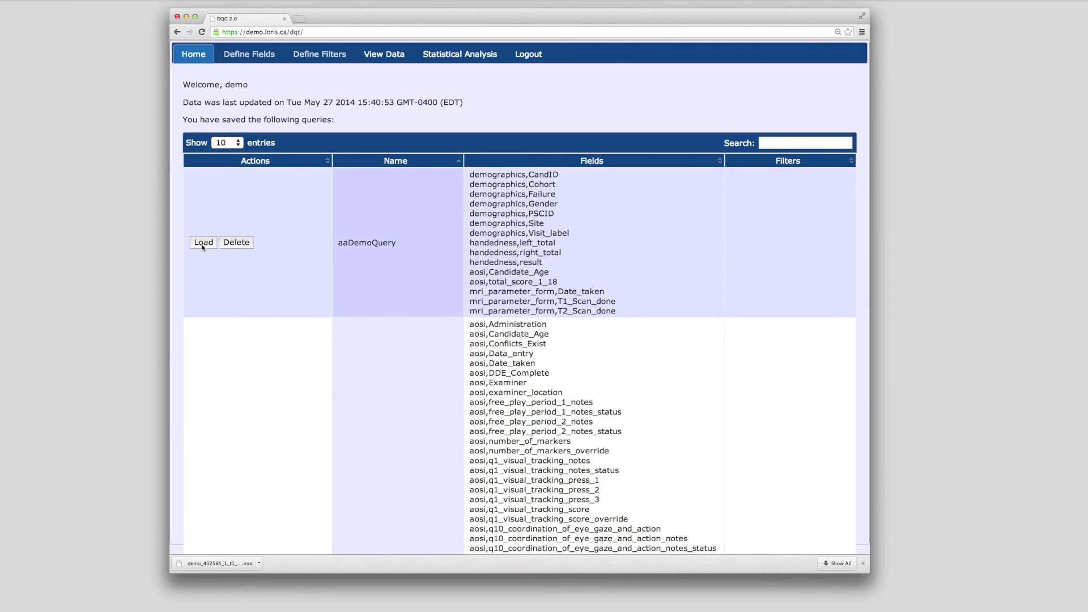
{"action": "left_click", "coordinate": [265, 54]}
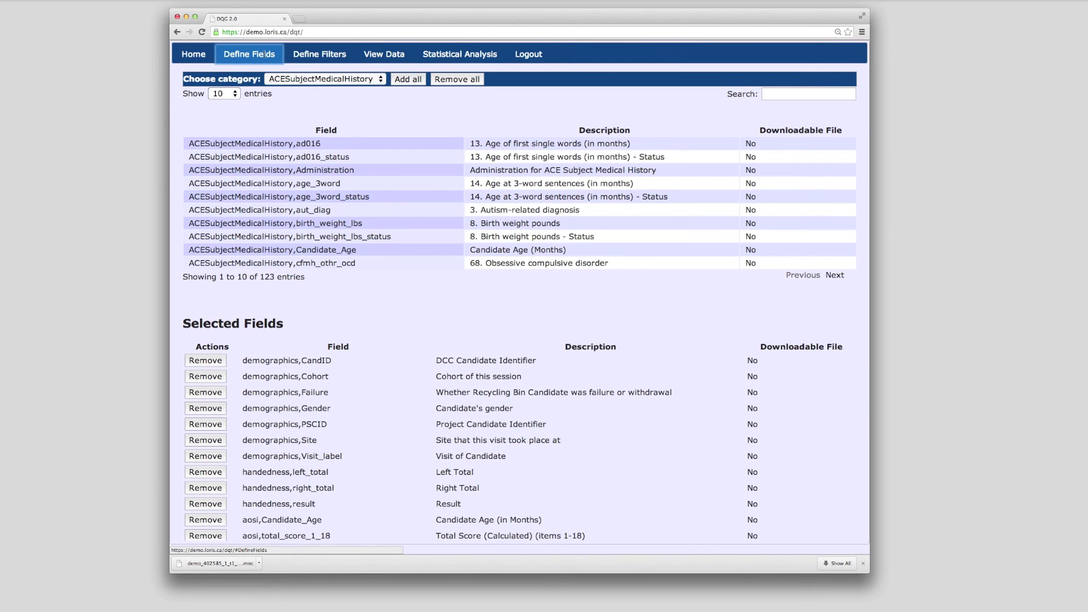
{"action": "left_click", "coordinate": [276, 84]}
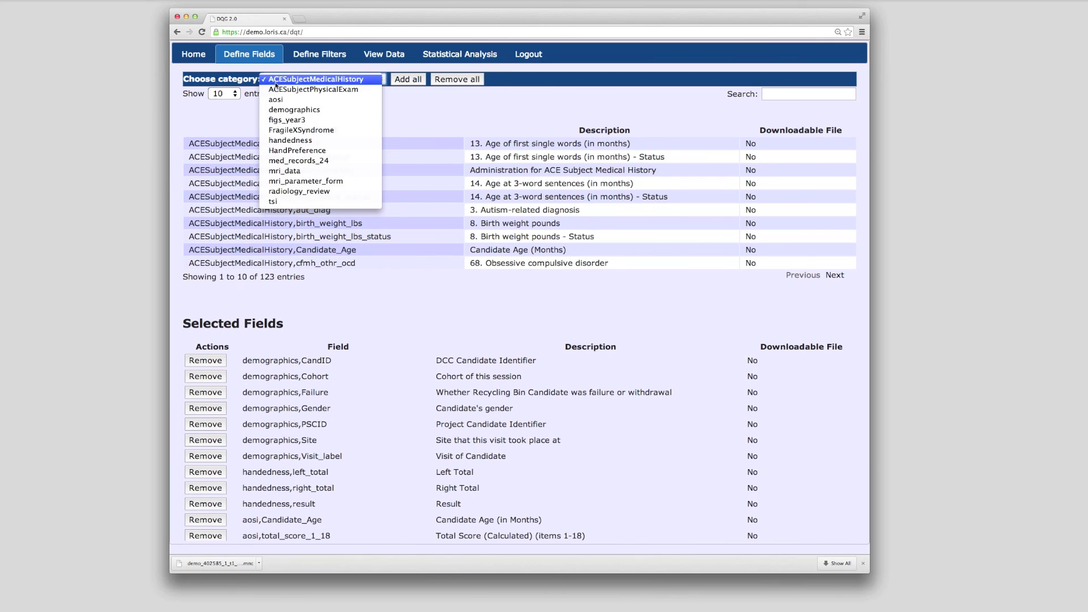
{"action": "left_click", "coordinate": [281, 111]}
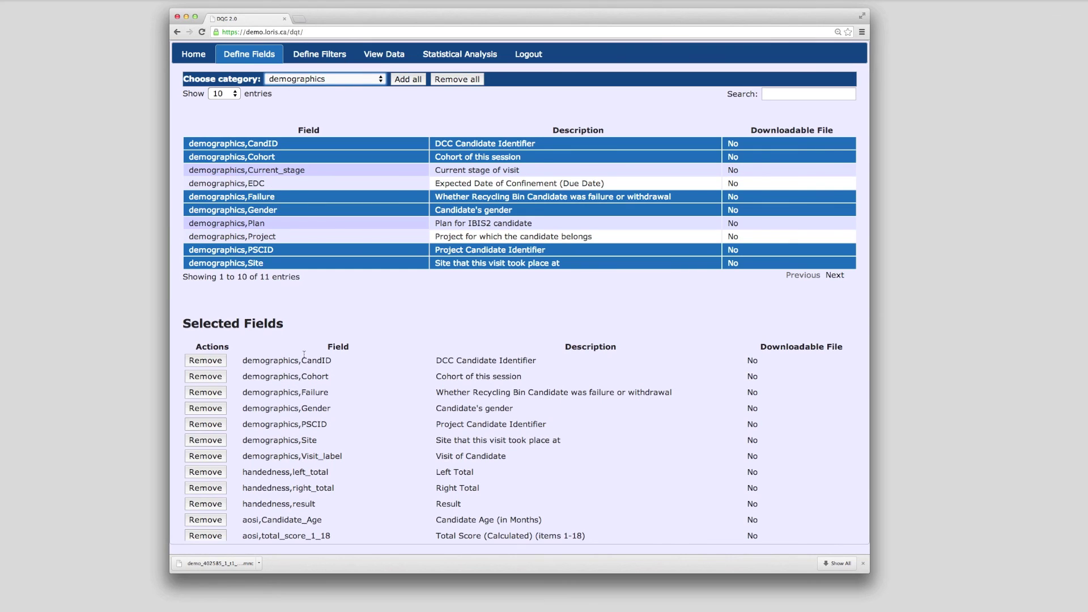
{"action": "scroll", "coordinate": [307, 368], "scroll_direction": "down", "scroll_amount": 2}
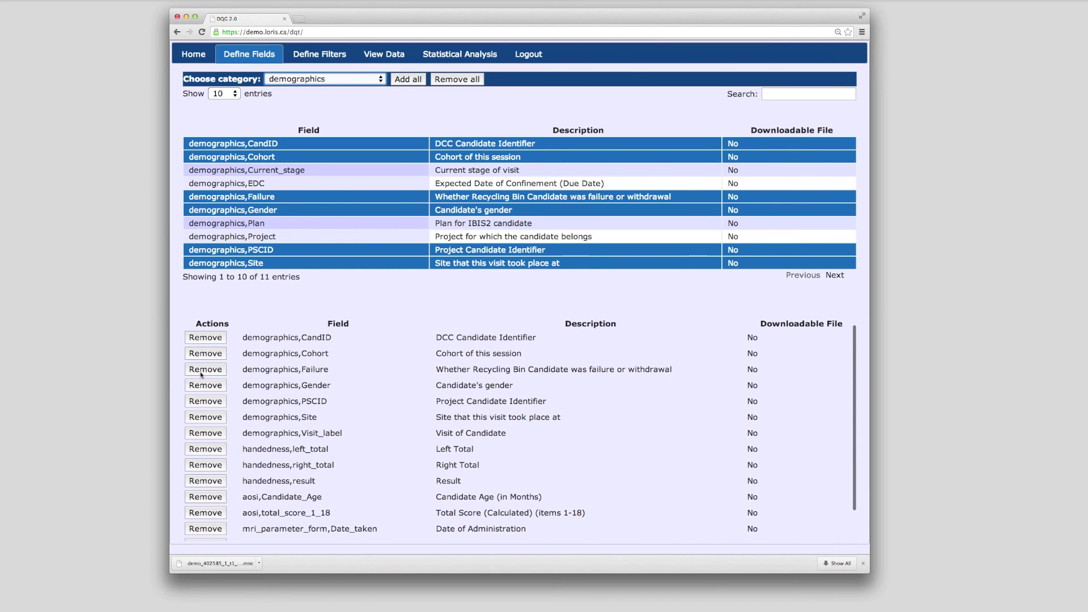
{"action": "left_click", "coordinate": [202, 371]}
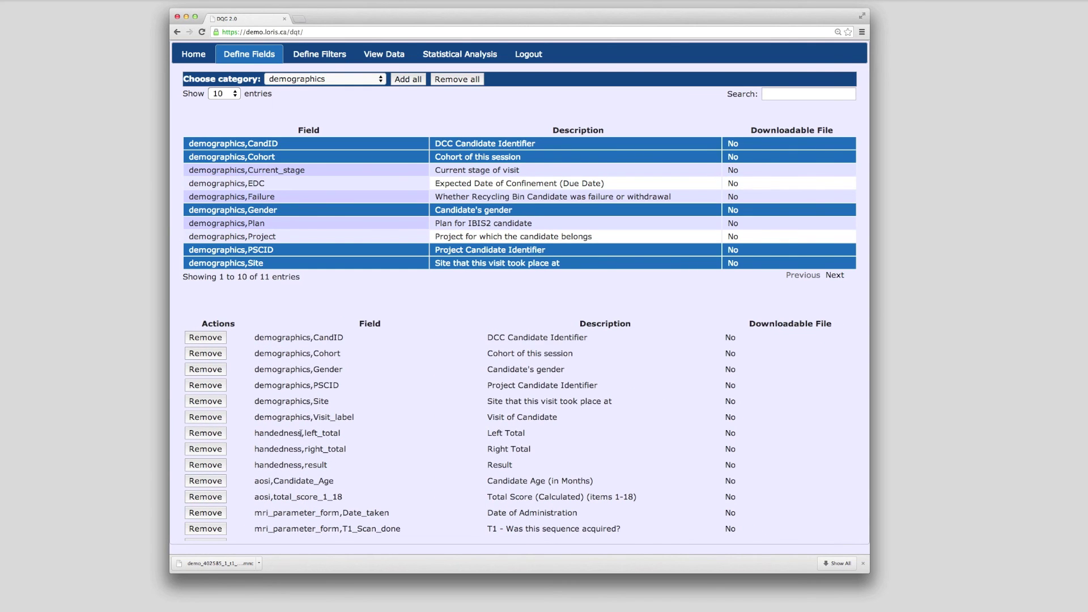
{"action": "scroll", "coordinate": [301, 433], "scroll_direction": "down", "scroll_amount": 1}
Step: Add a demographics,Gender = Male filter and run the query, returning 69 entries
{"action": "left_click", "coordinate": [321, 54]}
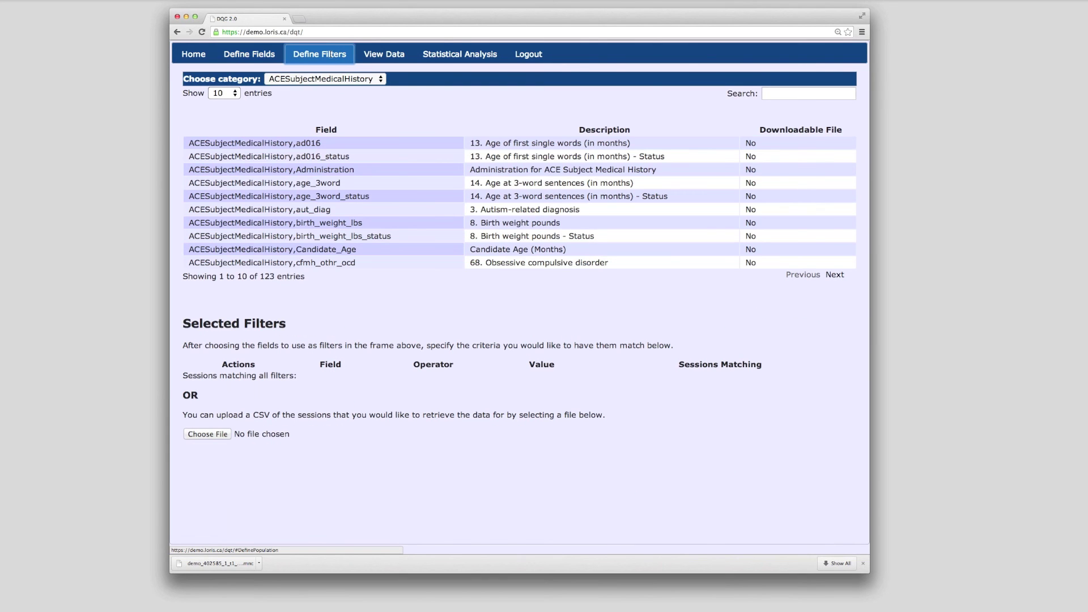
{"action": "left_click", "coordinate": [317, 79]}
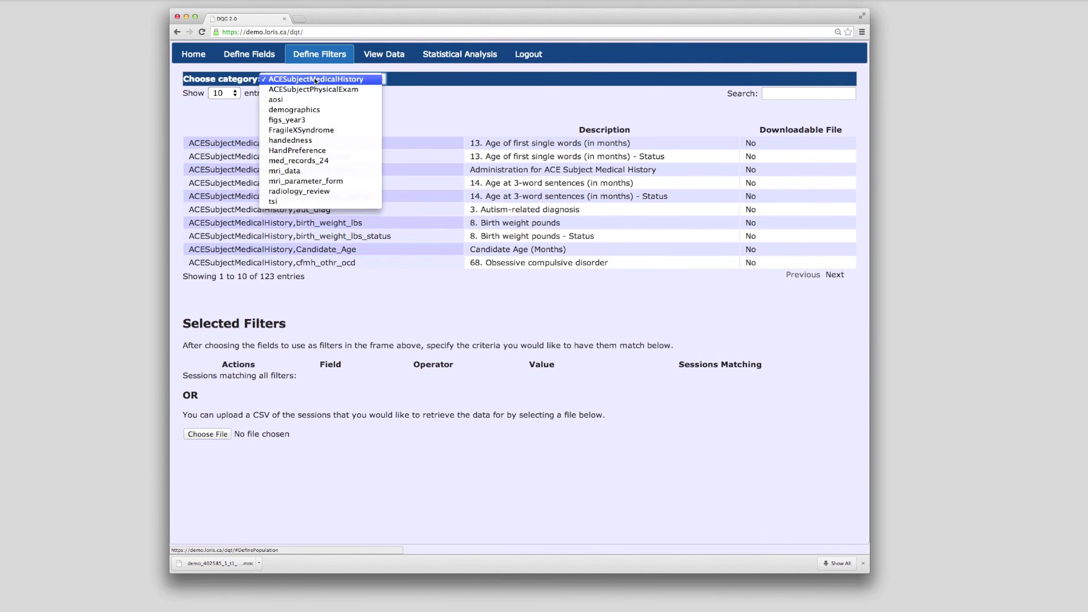
{"action": "left_click", "coordinate": [305, 109]}
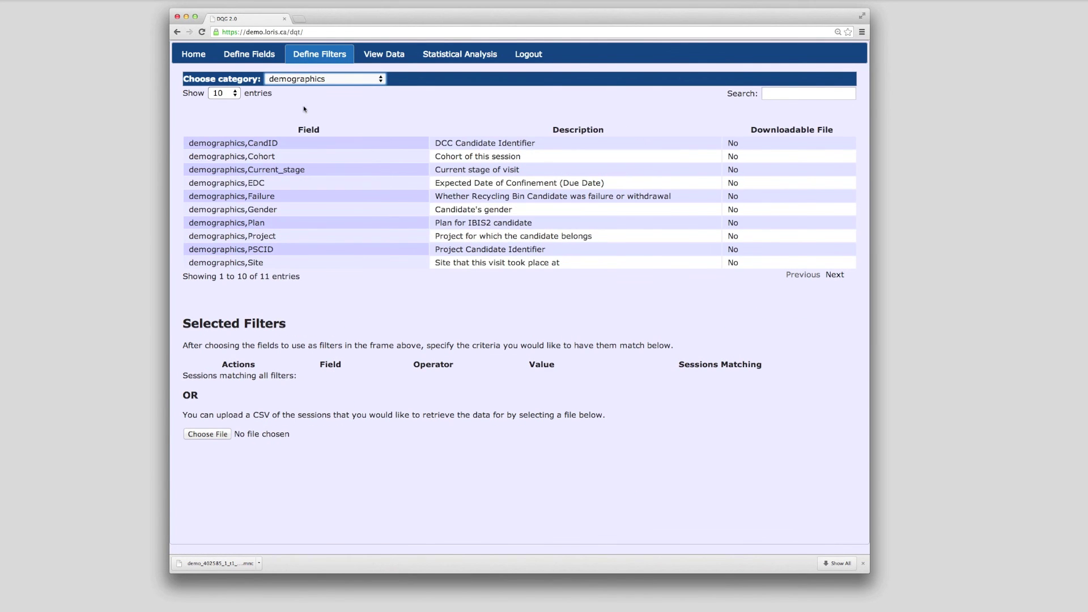
{"action": "left_click", "coordinate": [267, 212]}
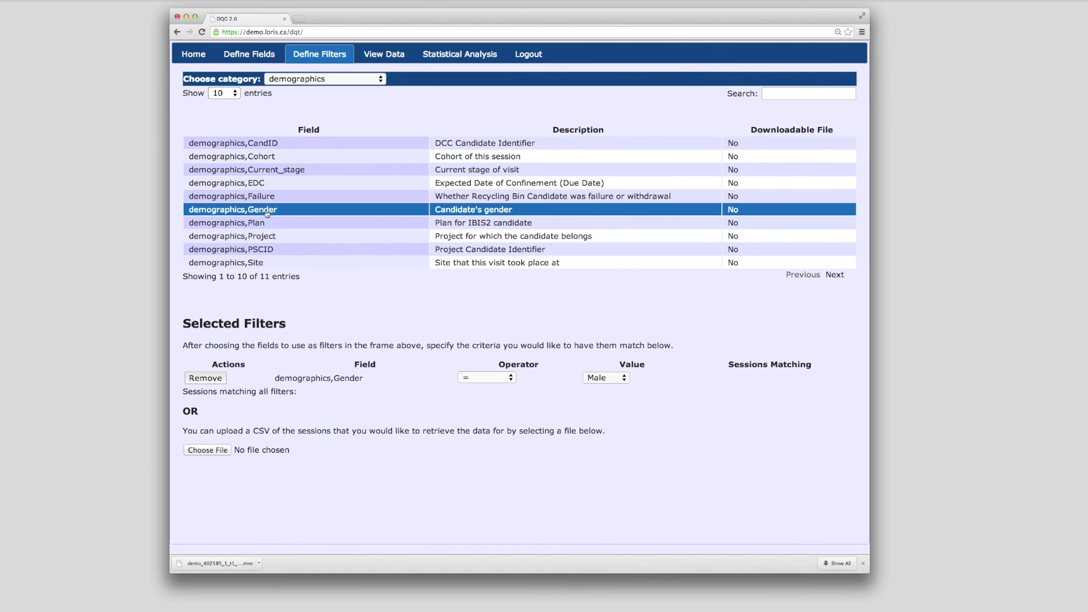
{"action": "left_click", "coordinate": [599, 379]}
{"action": "left_click", "coordinate": [599, 379]}
{"action": "left_click", "coordinate": [392, 56]}
{"action": "left_click", "coordinate": [282, 113]}
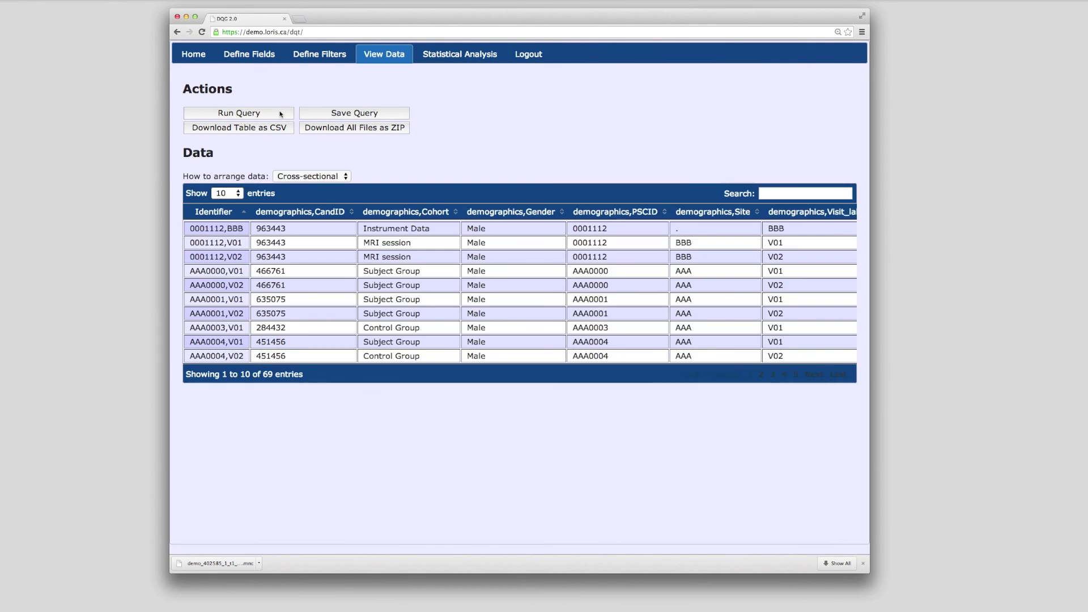
Step: Show 50 rows per page and rerun the query with longitudinal arrangement
{"action": "left_click", "coordinate": [239, 193]}
{"action": "left_click", "coordinate": [236, 219]}
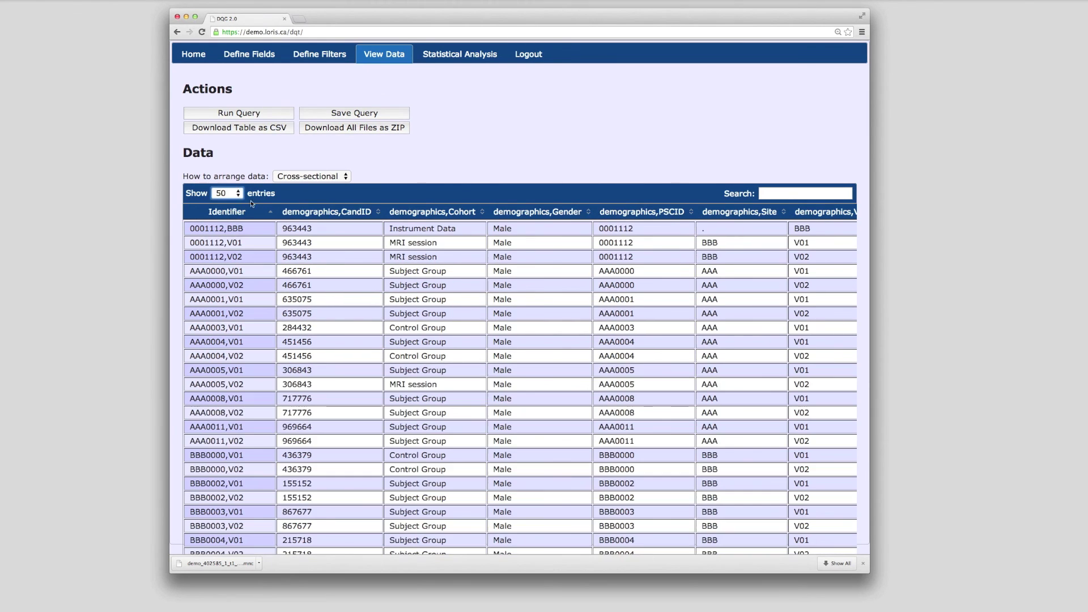
{"action": "left_click", "coordinate": [309, 176]}
{"action": "left_click", "coordinate": [299, 186]}
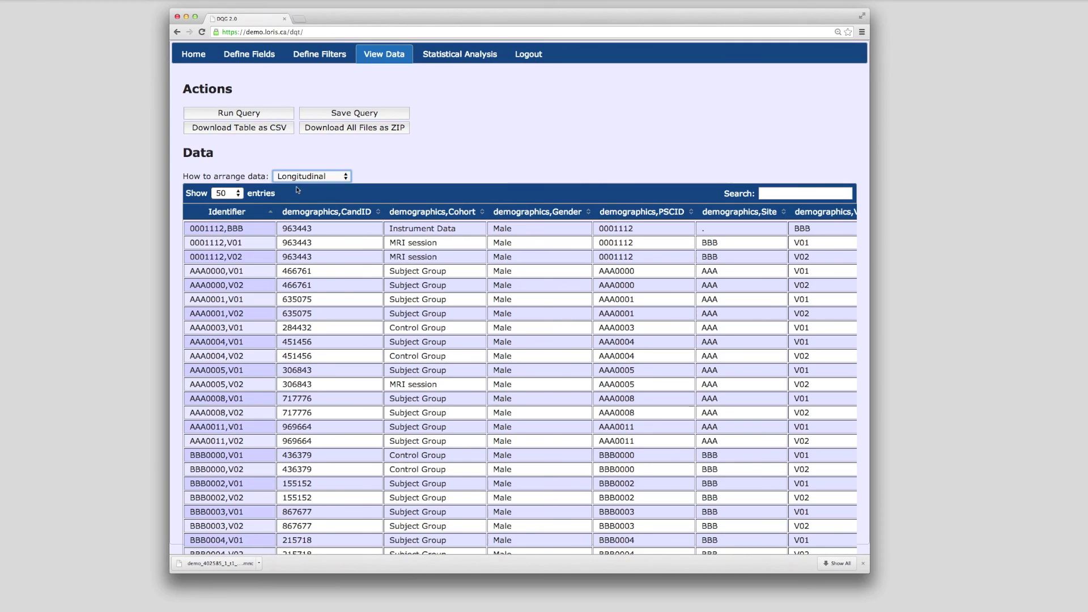
{"action": "left_click", "coordinate": [244, 116]}
Step: Return to cross-sectional arrangement, export the table as data.csv, and open Statistical Analysis
{"action": "left_click", "coordinate": [281, 177]}
{"action": "left_click", "coordinate": [306, 166]}
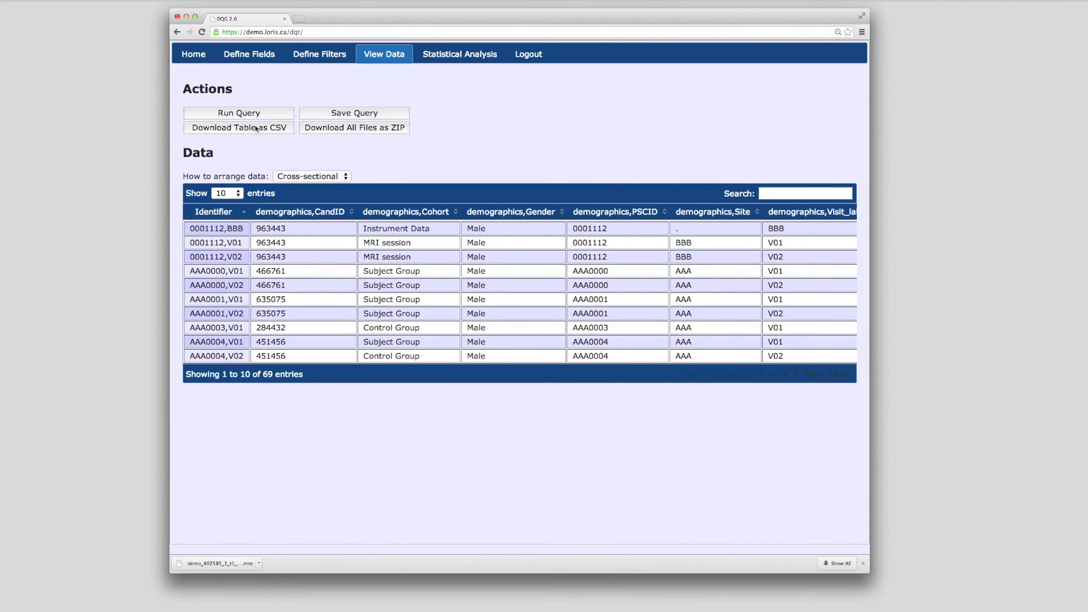
{"action": "left_click", "coordinate": [255, 128]}
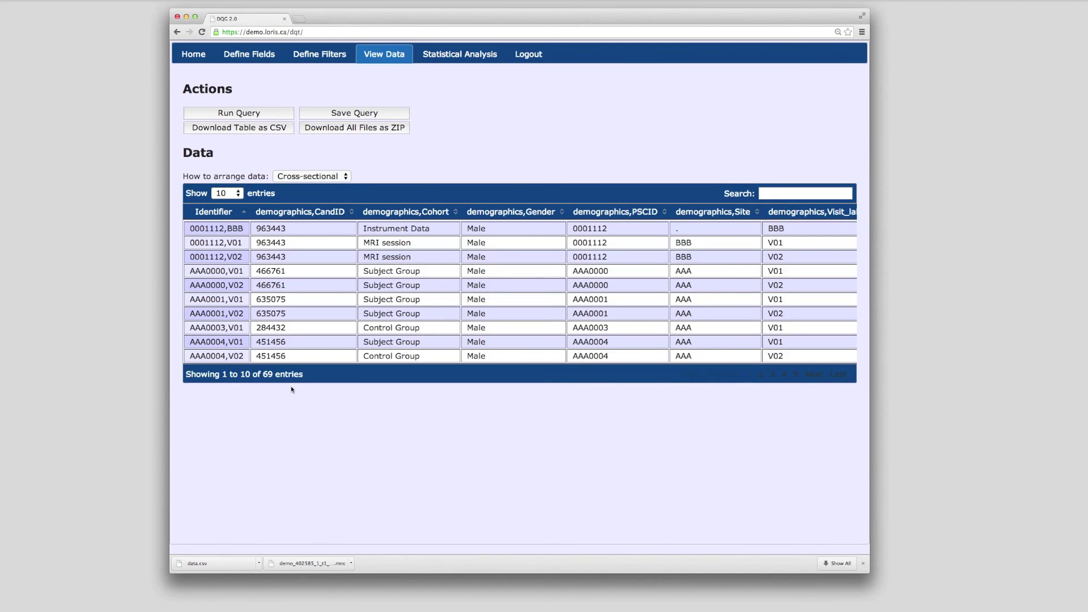
{"action": "left_click", "coordinate": [432, 55]}
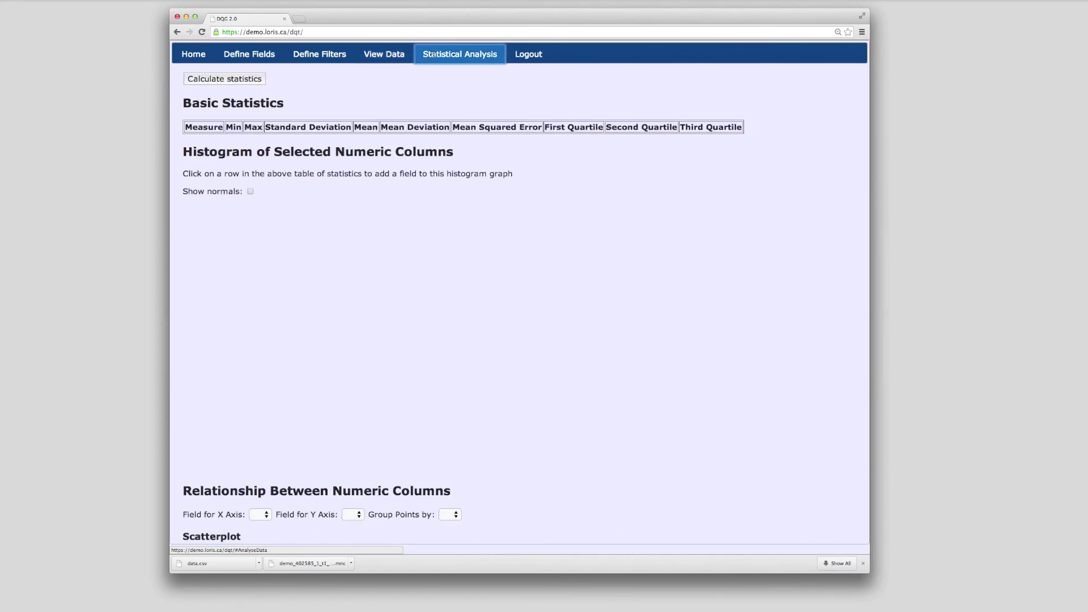
Step: Calculate basic statistics and histogram handedness left_total, right_total and aosi,total_score_1_18
{"action": "left_click", "coordinate": [252, 79]}
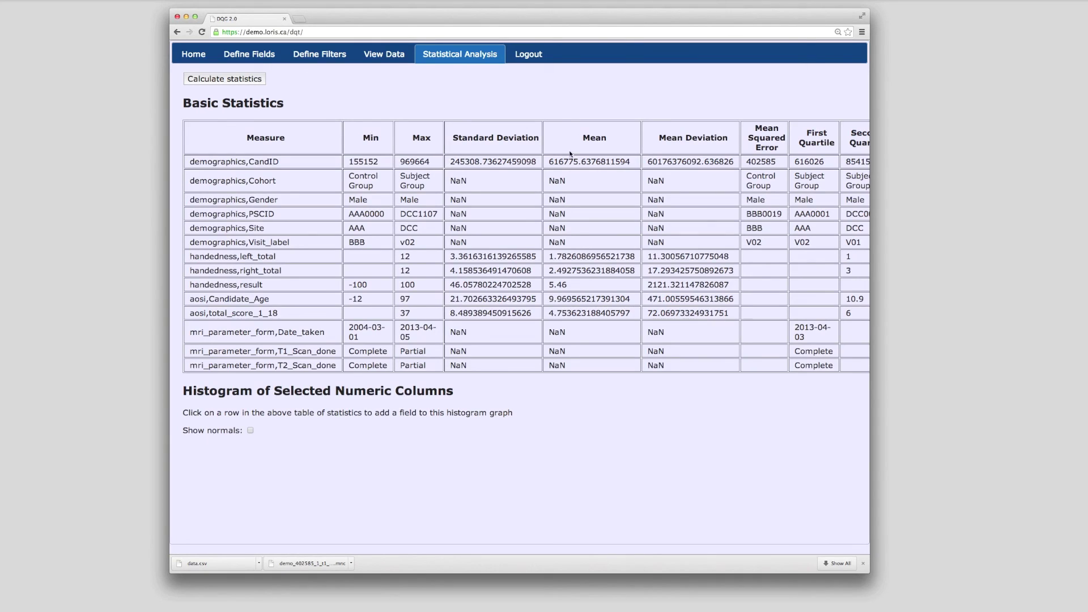
{"action": "left_click", "coordinate": [290, 258]}
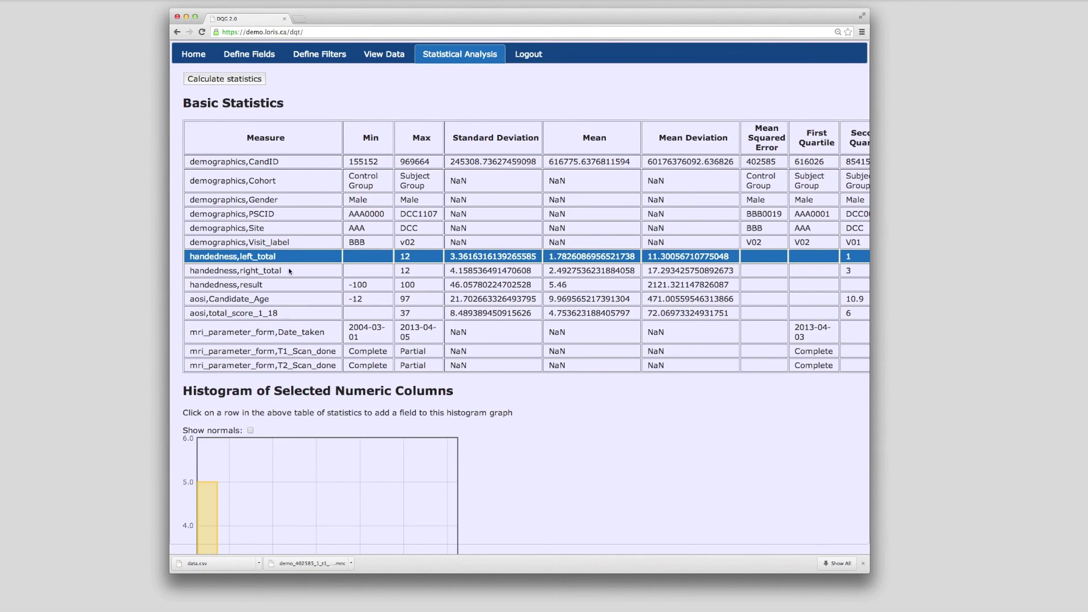
{"action": "left_click", "coordinate": [289, 270]}
{"action": "left_click", "coordinate": [286, 314]}
{"action": "scroll", "coordinate": [332, 406], "scroll_direction": "down", "scroll_amount": 4}
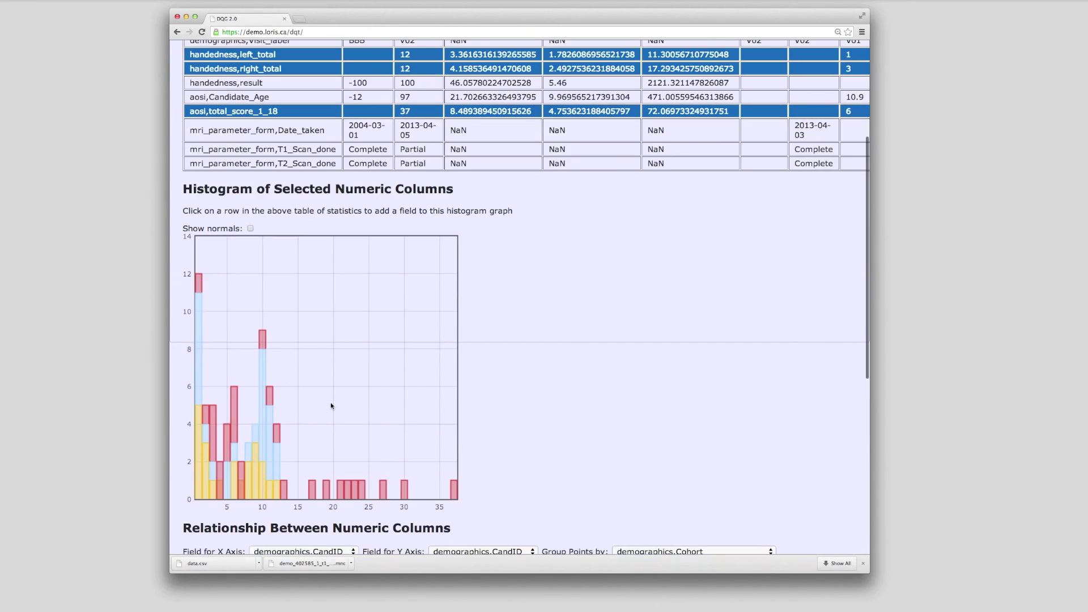
{"action": "scroll", "coordinate": [331, 406], "scroll_direction": "down", "scroll_amount": 1}
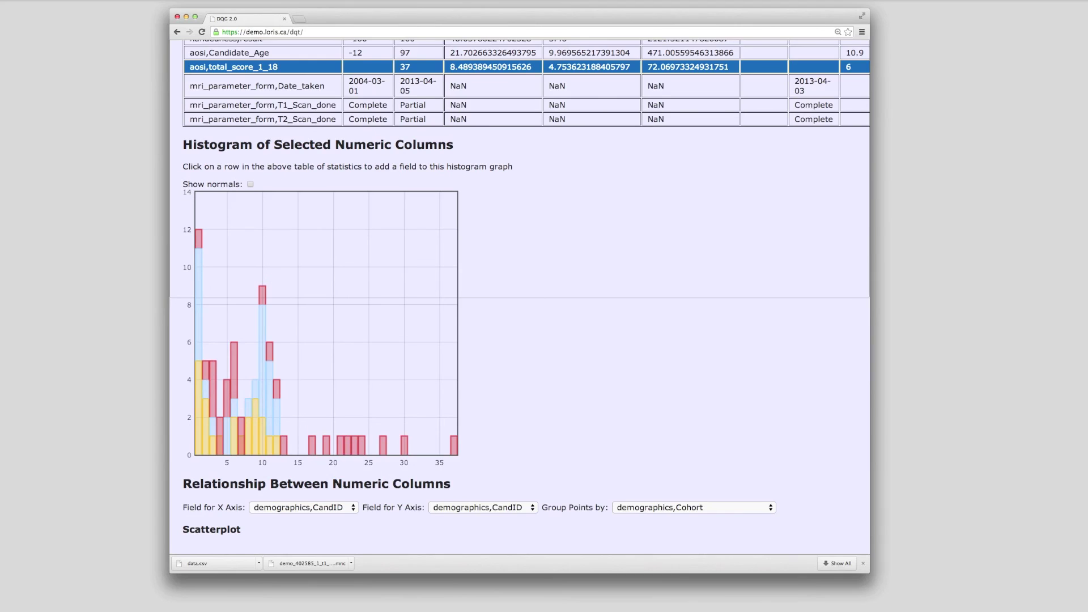
Step: Return to the LORIS main.php page and log out of the Demo account
{"action": "left_click", "coordinate": [309, 33]}
{"action": "key", "text": "BackSpace"}
{"action": "key", "text": "BackSpace"}
{"action": "key", "text": "BackSpace"}
{"action": "key", "text": "BackSpace"}
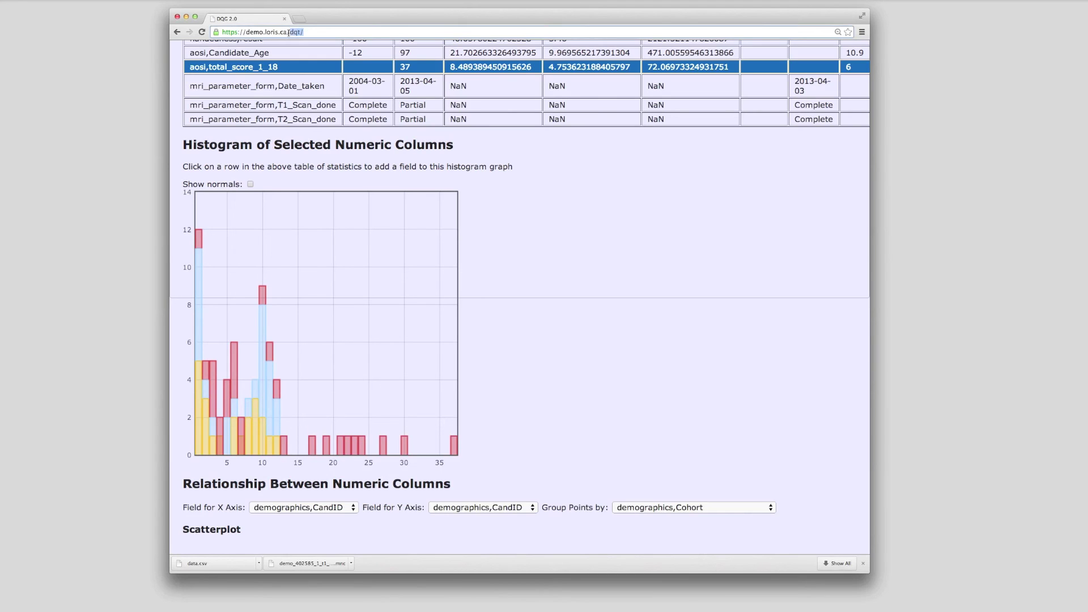
{"action": "key", "text": "Return"}
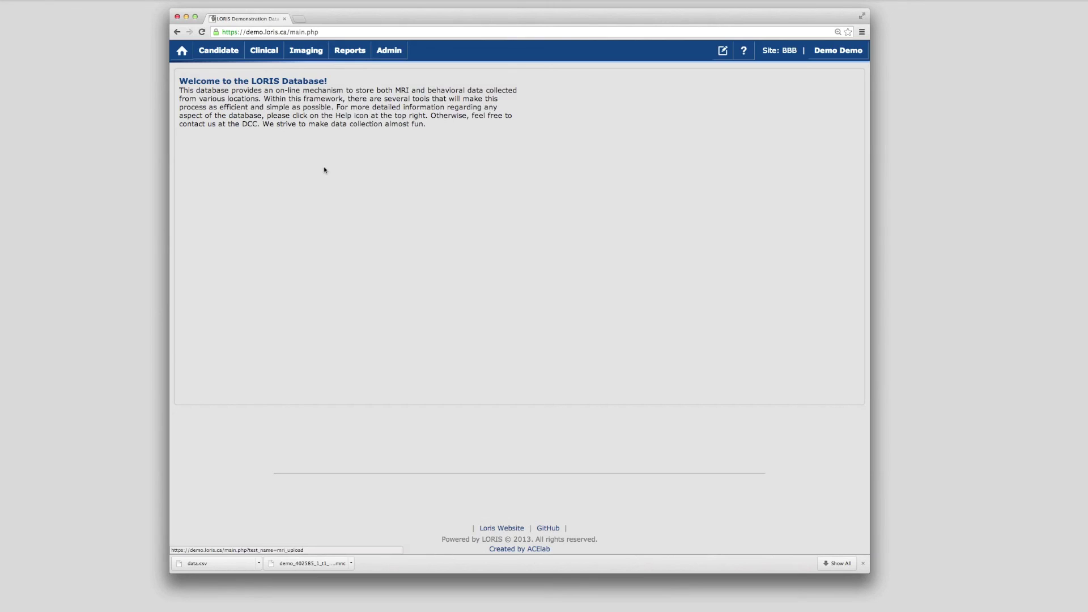
{"action": "left_click", "coordinate": [839, 50]}
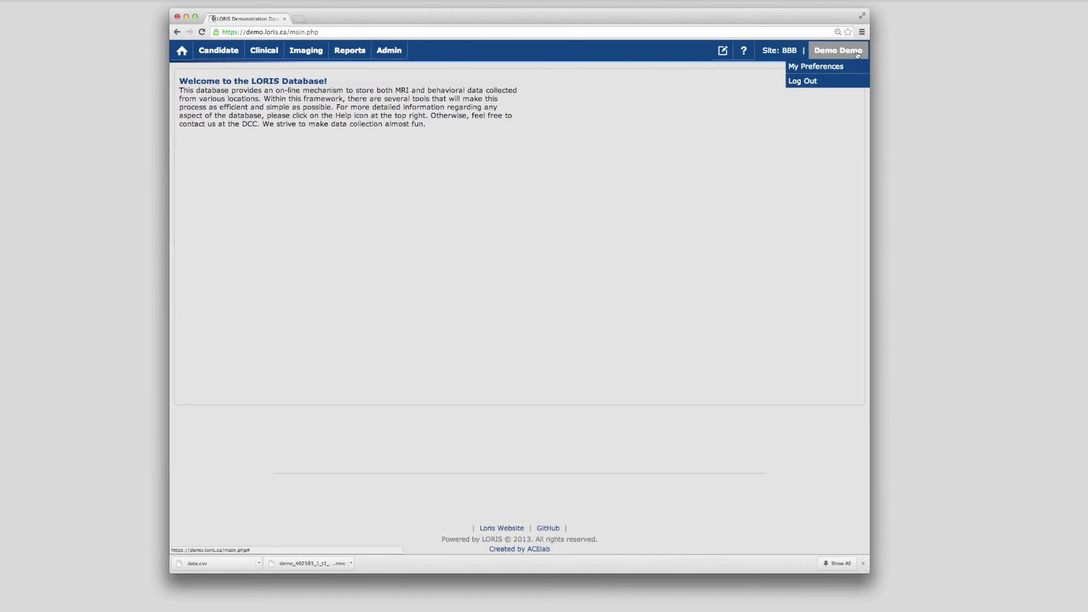
{"action": "left_click", "coordinate": [830, 78]}
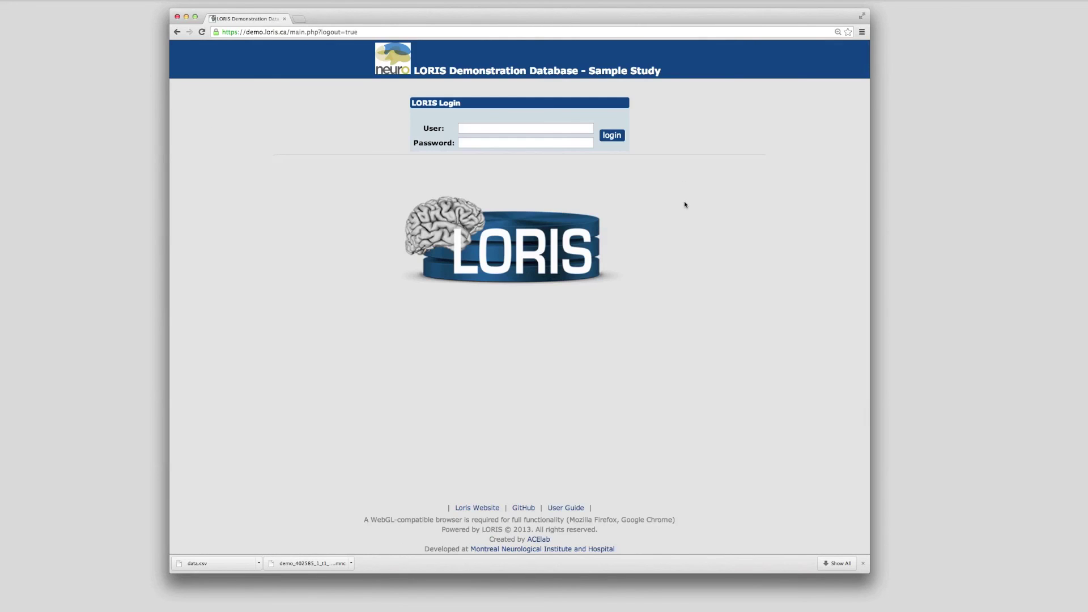